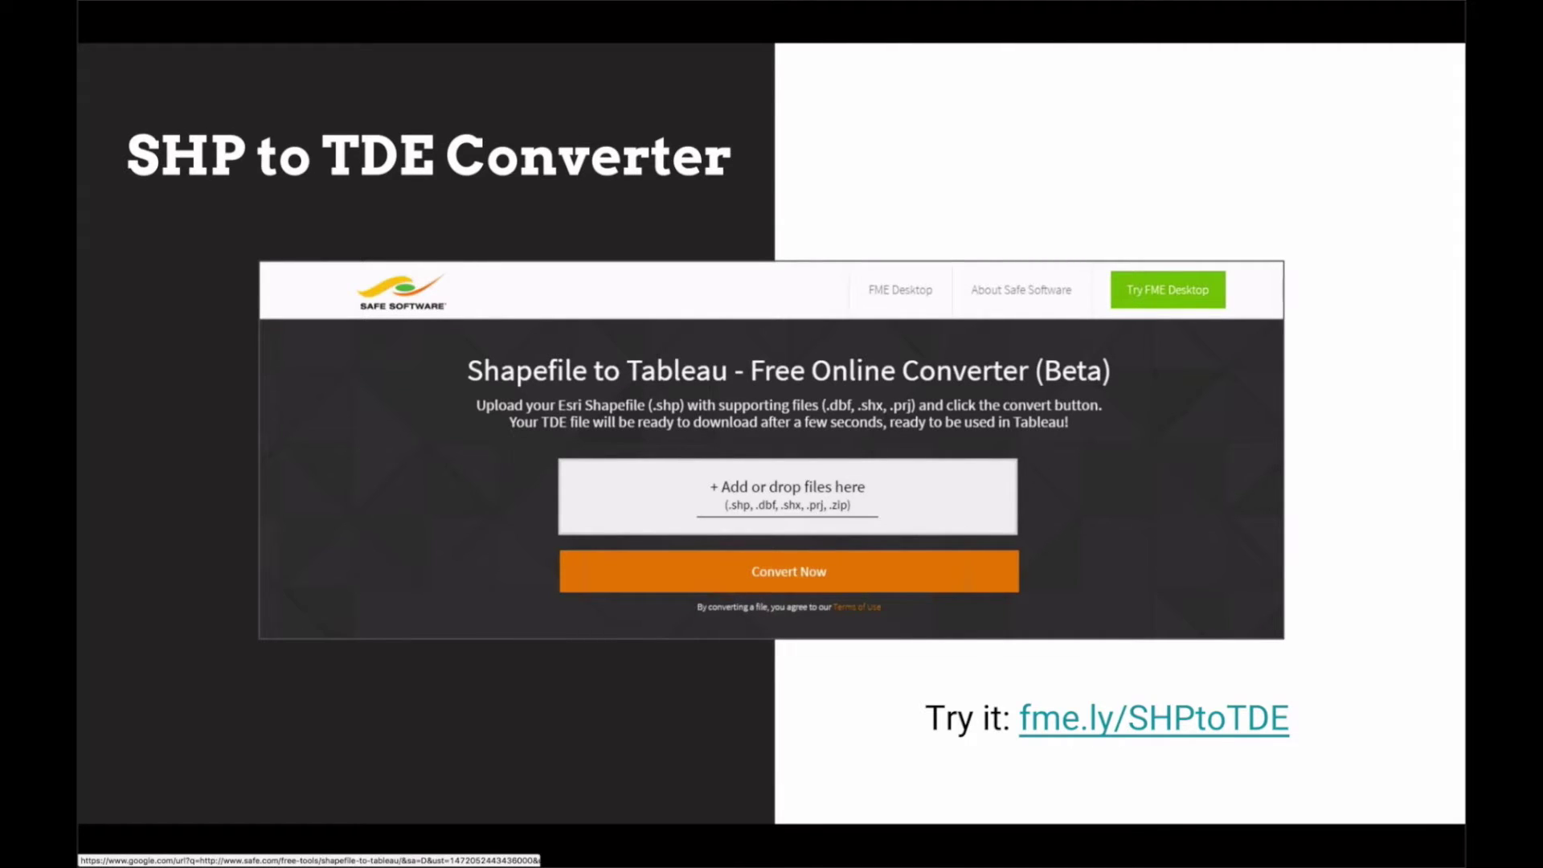
Move on from the converter slide to FME Workbench and highlight the CSV reader and the BusinessLicenses writer.
{"action": "key", "text": "Right"}
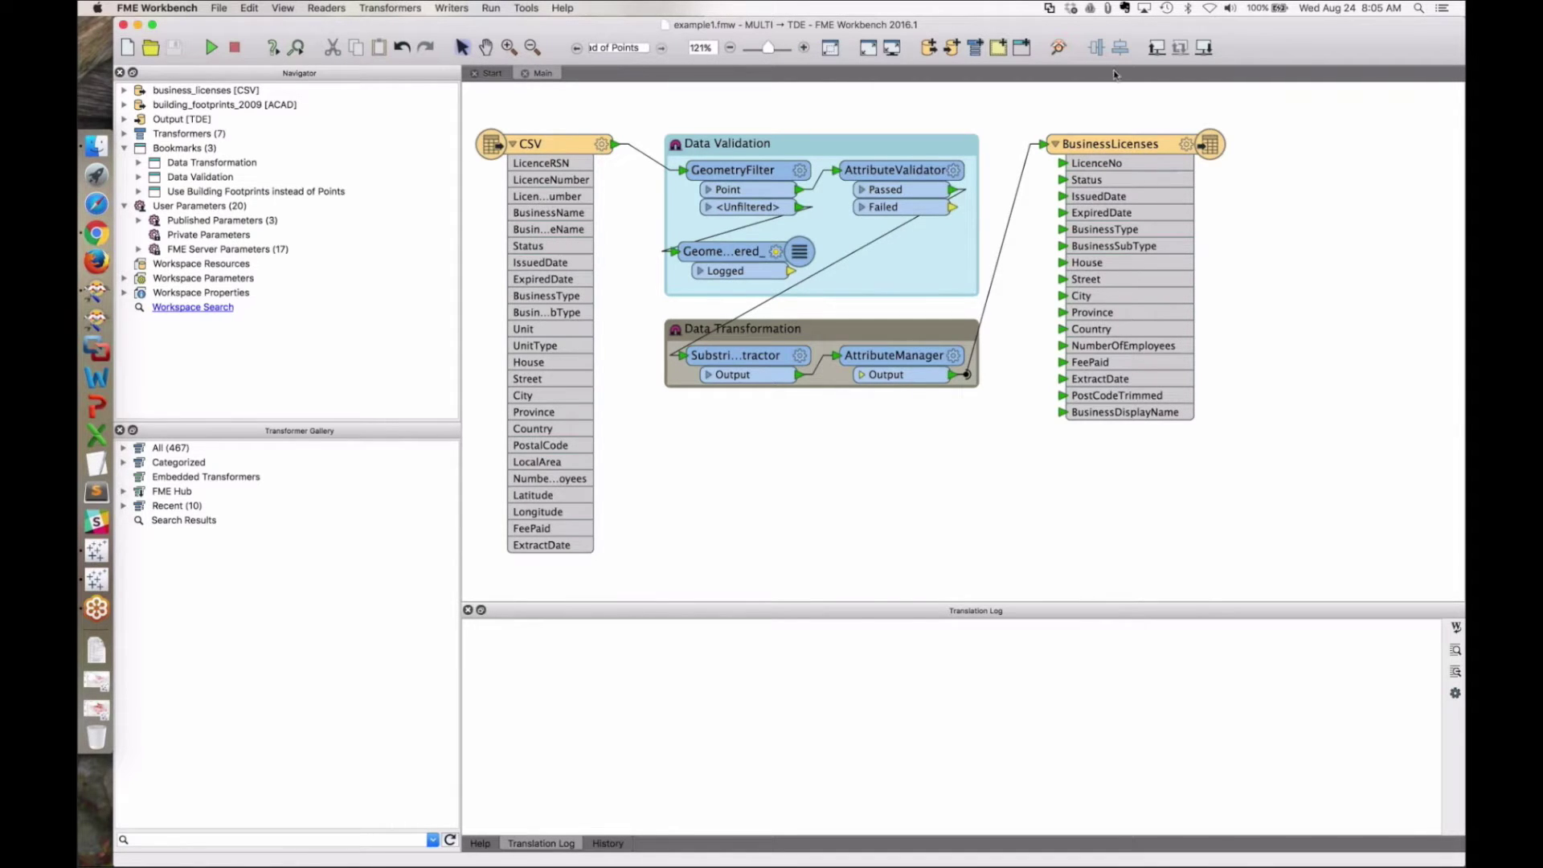
{"action": "left_click", "coordinate": [1097, 144]}
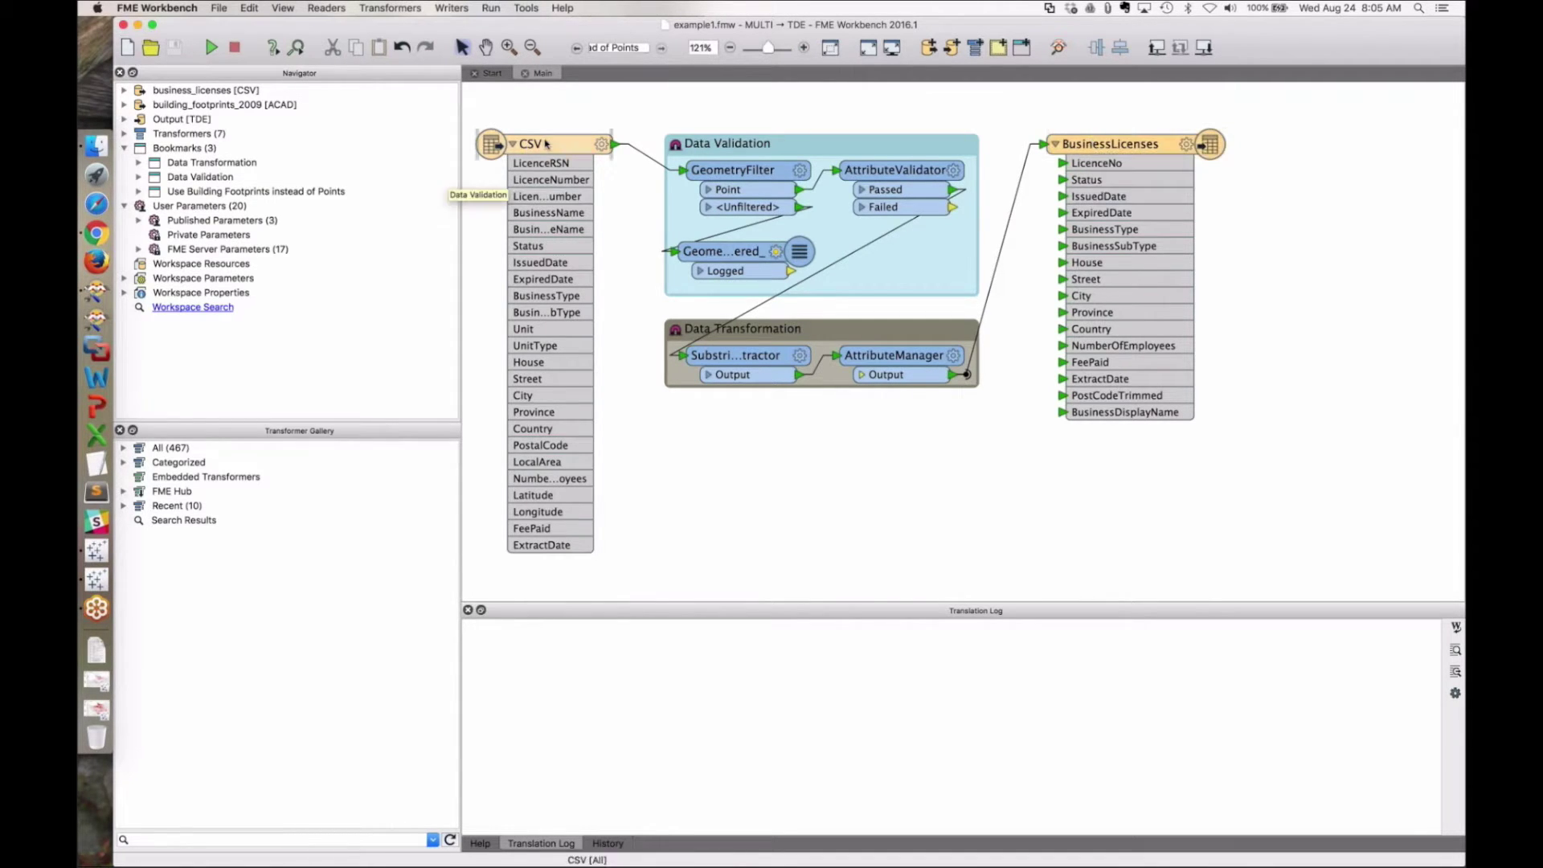
{"action": "left_click", "coordinate": [514, 144]}
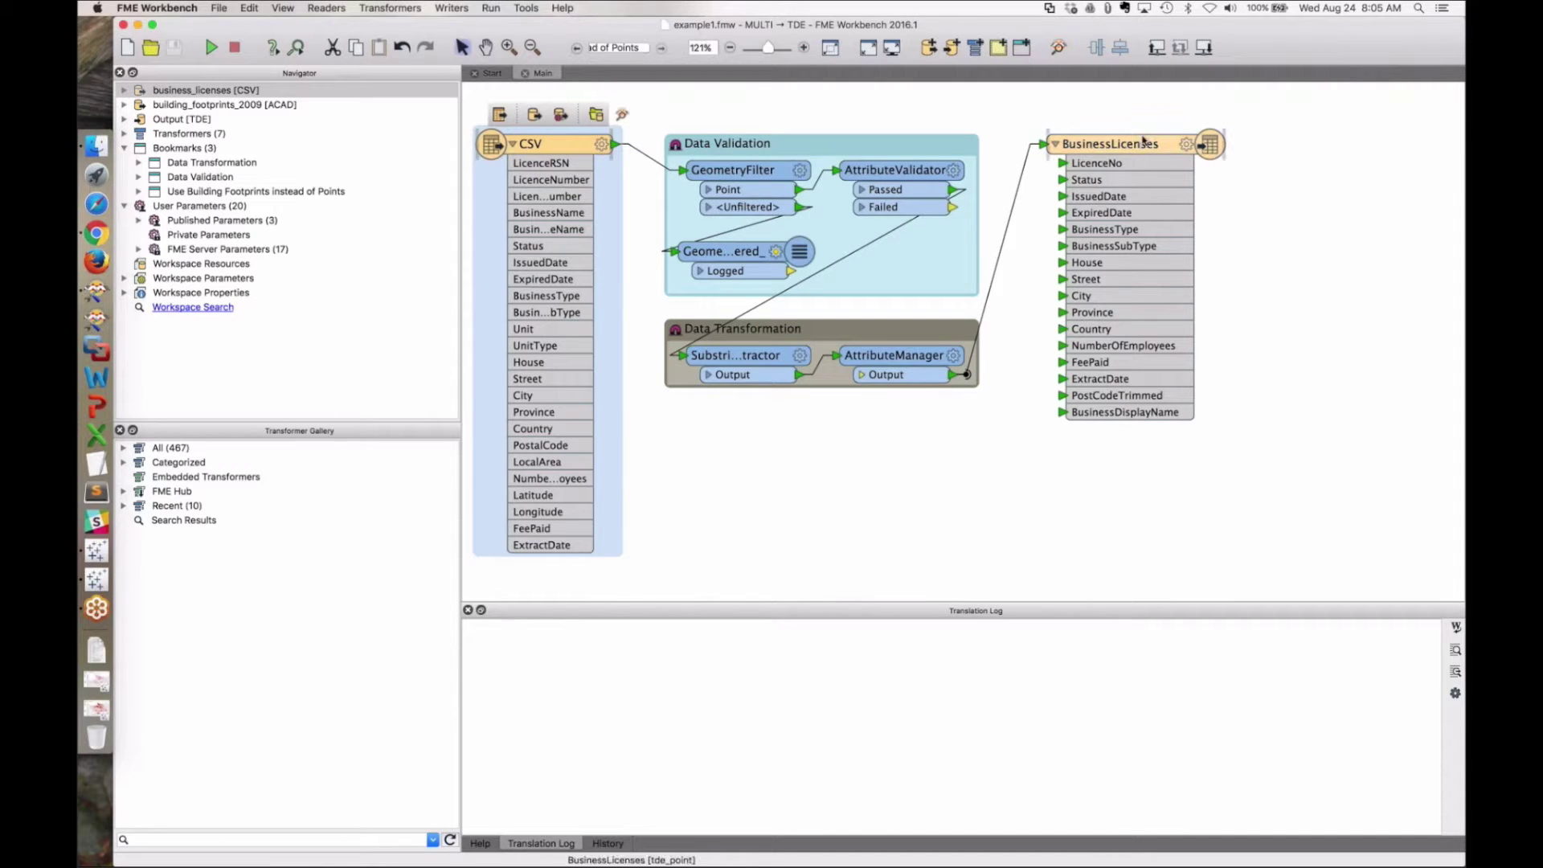
{"action": "left_click", "coordinate": [1144, 141]}
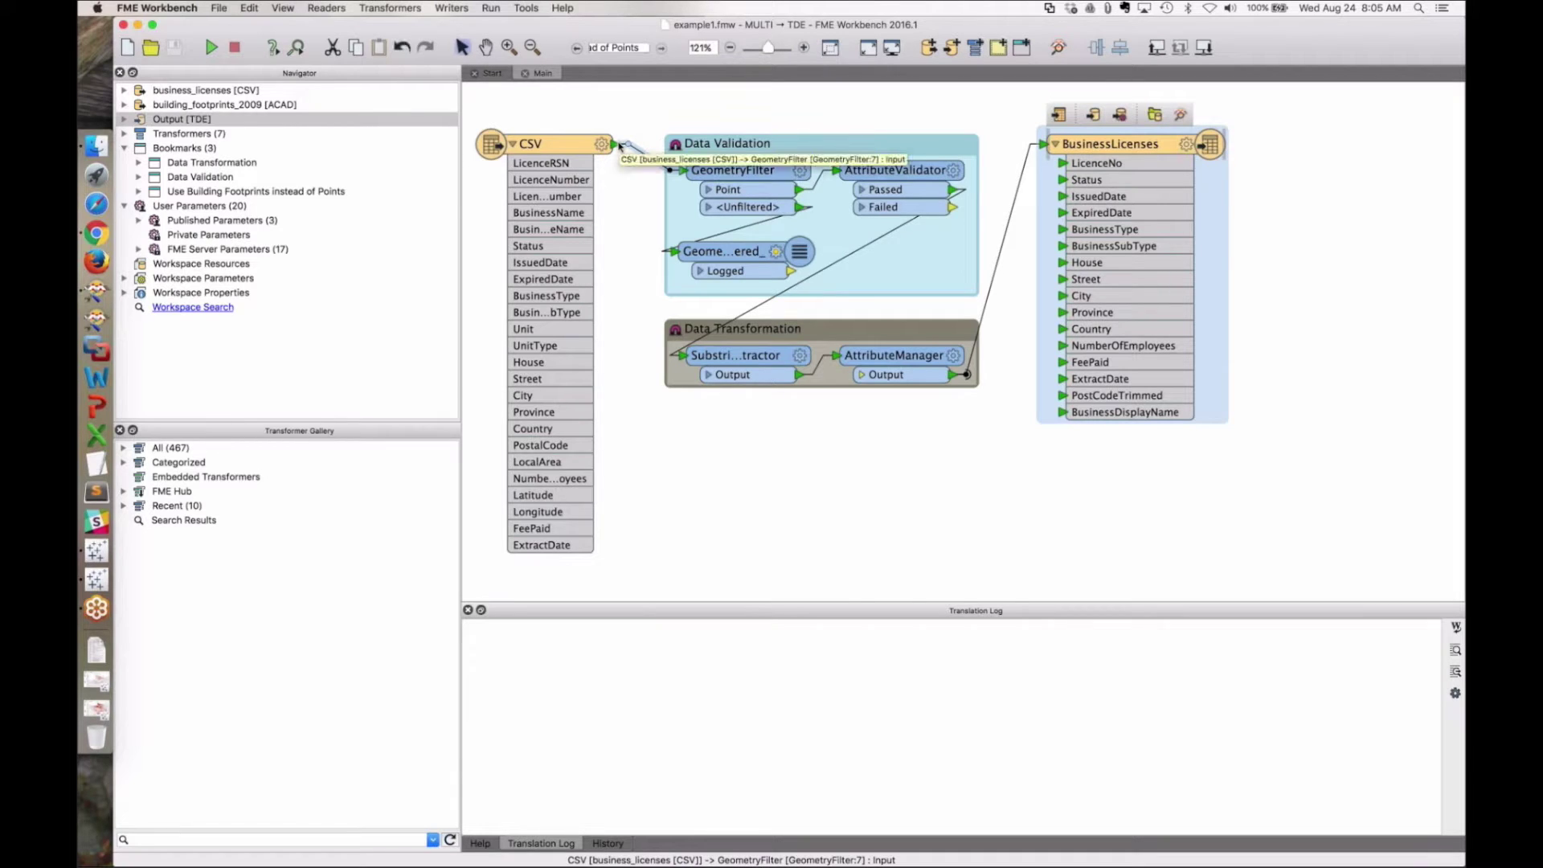
Inspect the user attributes in the CSV reader's feature type properties and leave them as they are.
{"action": "left_click", "coordinate": [537, 141]}
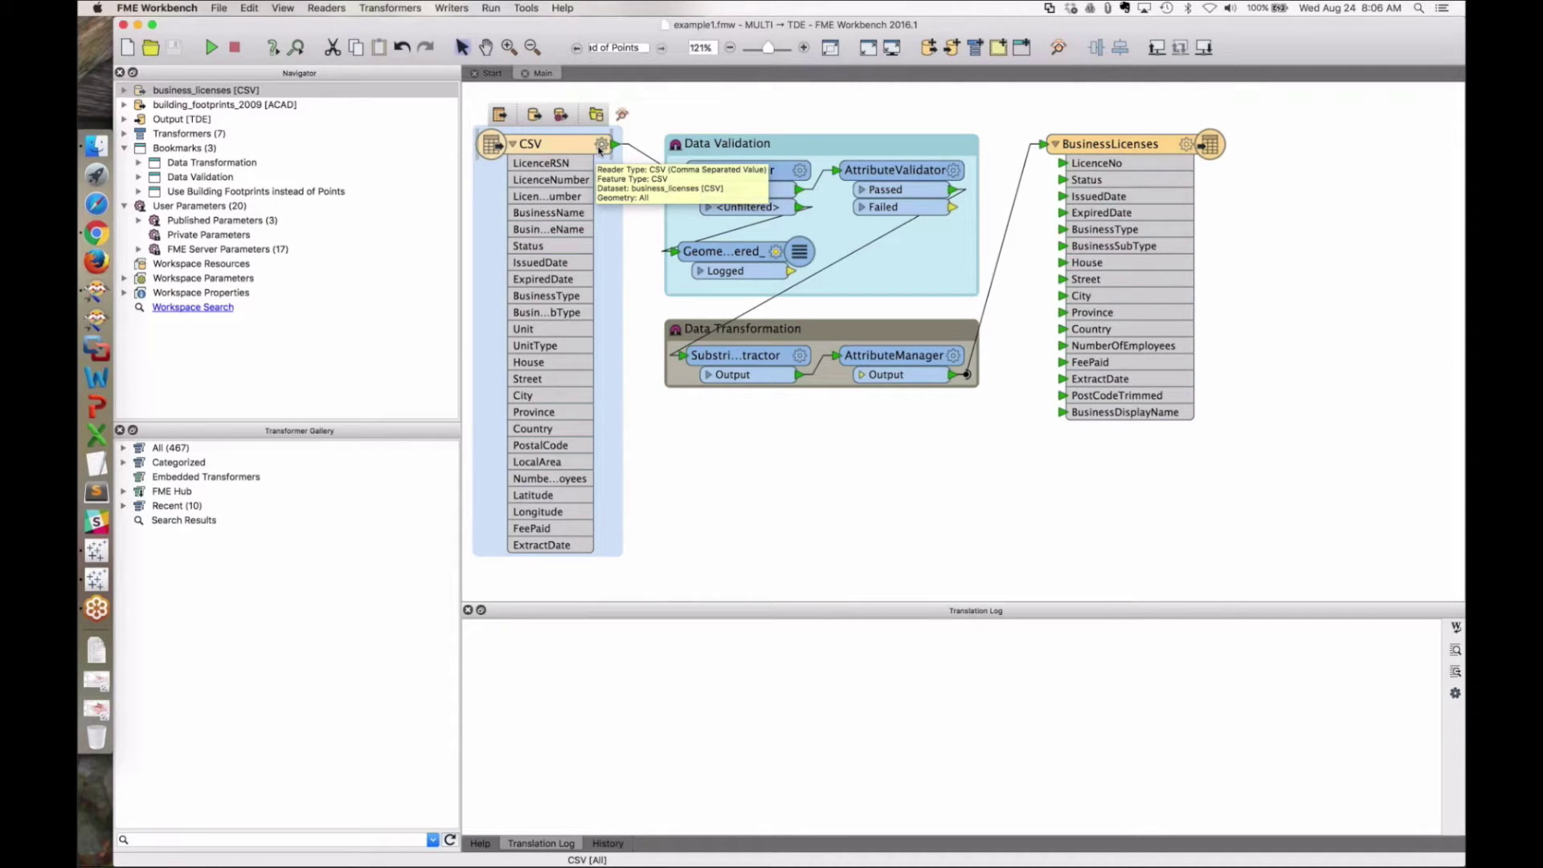
{"action": "left_click", "coordinate": [599, 146]}
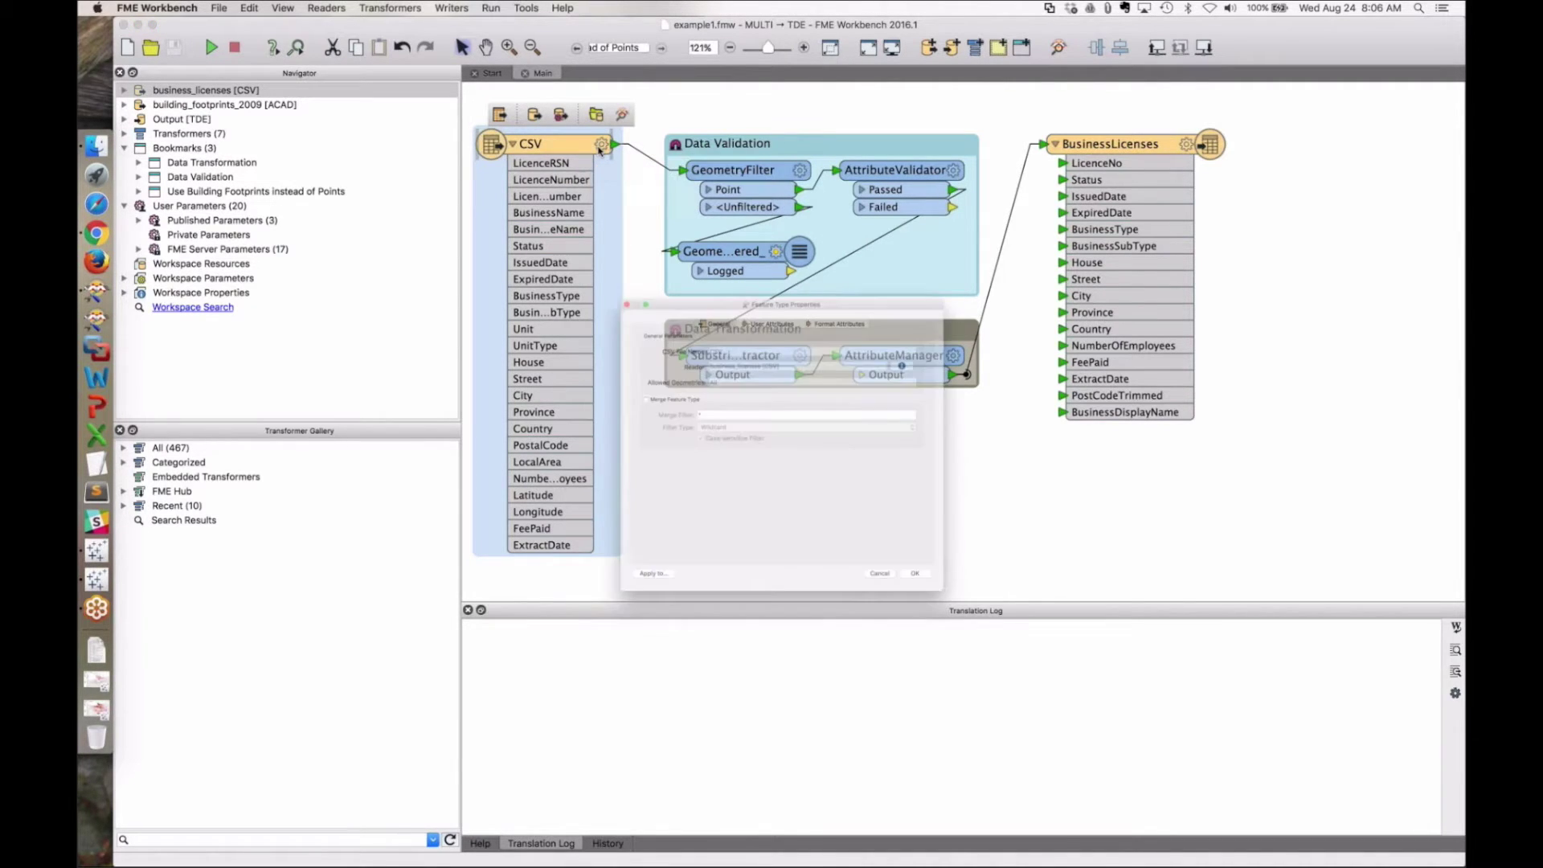
{"action": "left_click", "coordinate": [733, 259]}
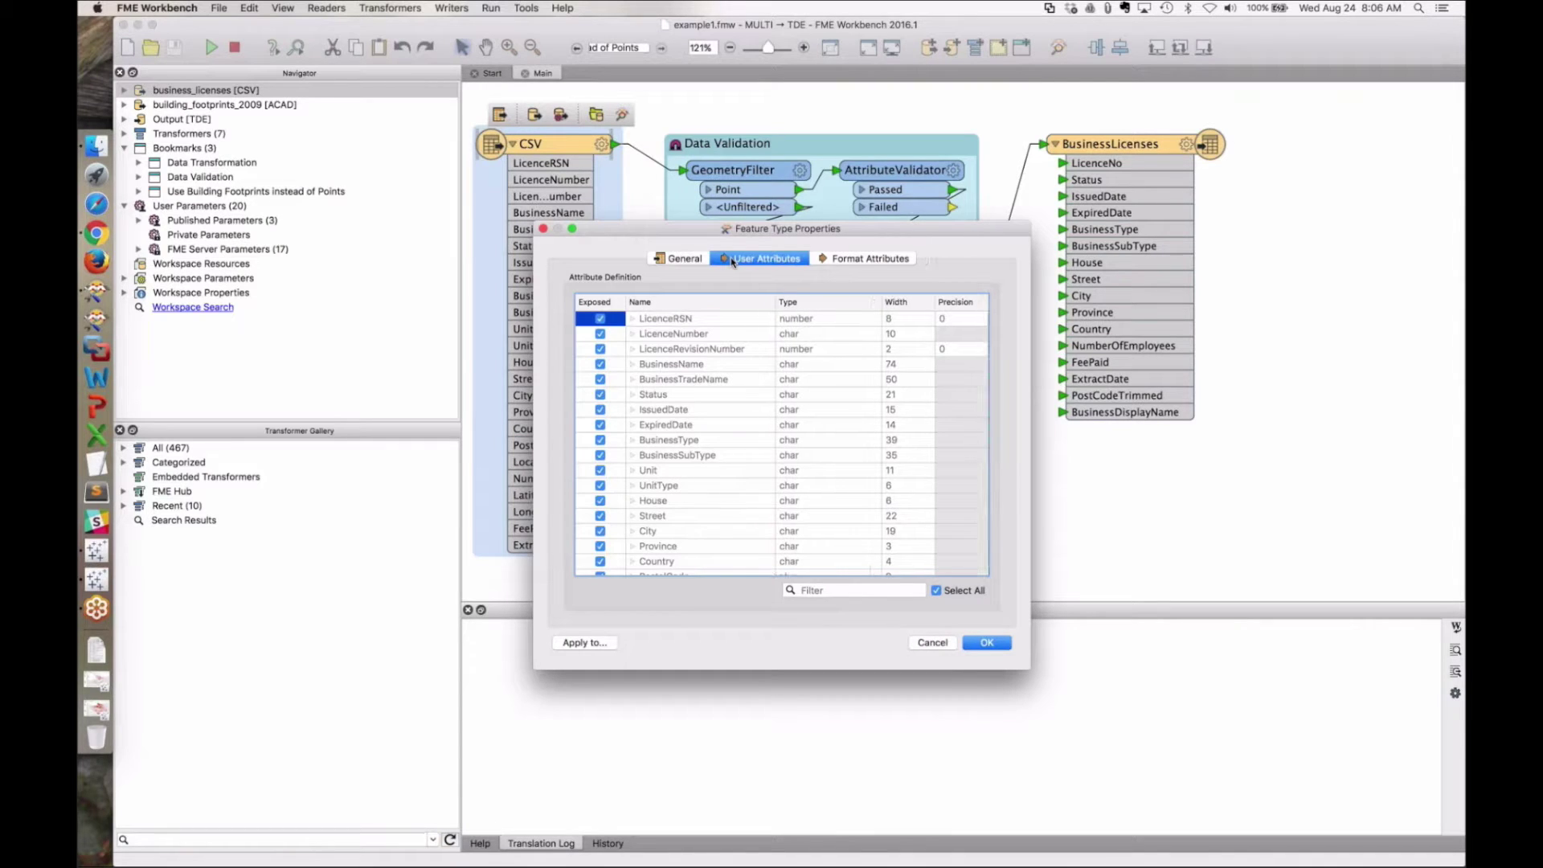
{"action": "left_click", "coordinate": [934, 643]}
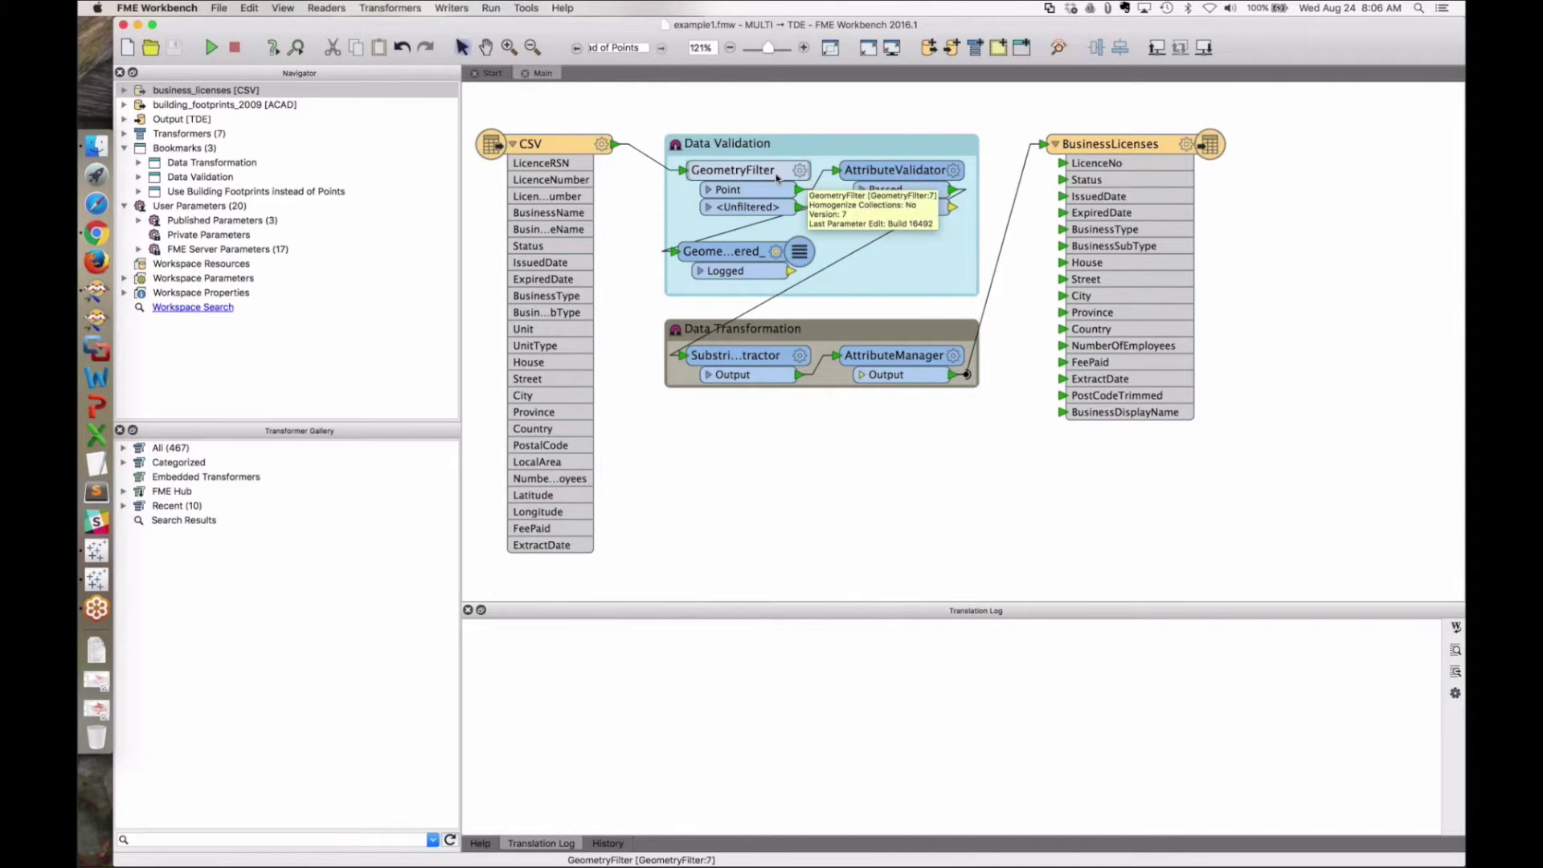
Point out the GeometryFilter and examine the AttributeValidator's validation rules without changing them.
{"action": "left_click", "coordinate": [777, 178]}
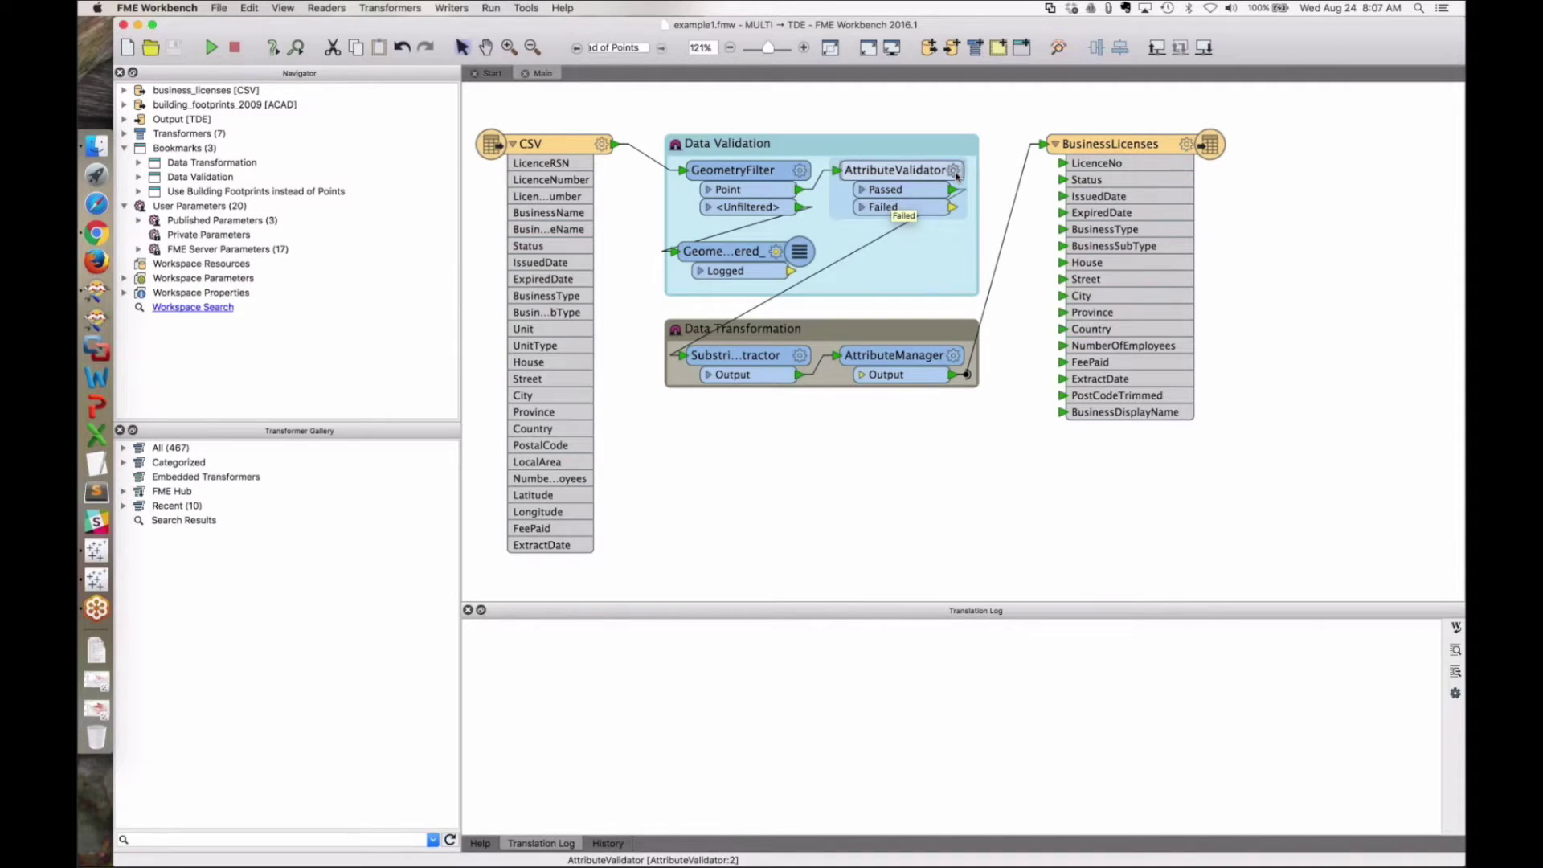
{"action": "left_click", "coordinate": [953, 171]}
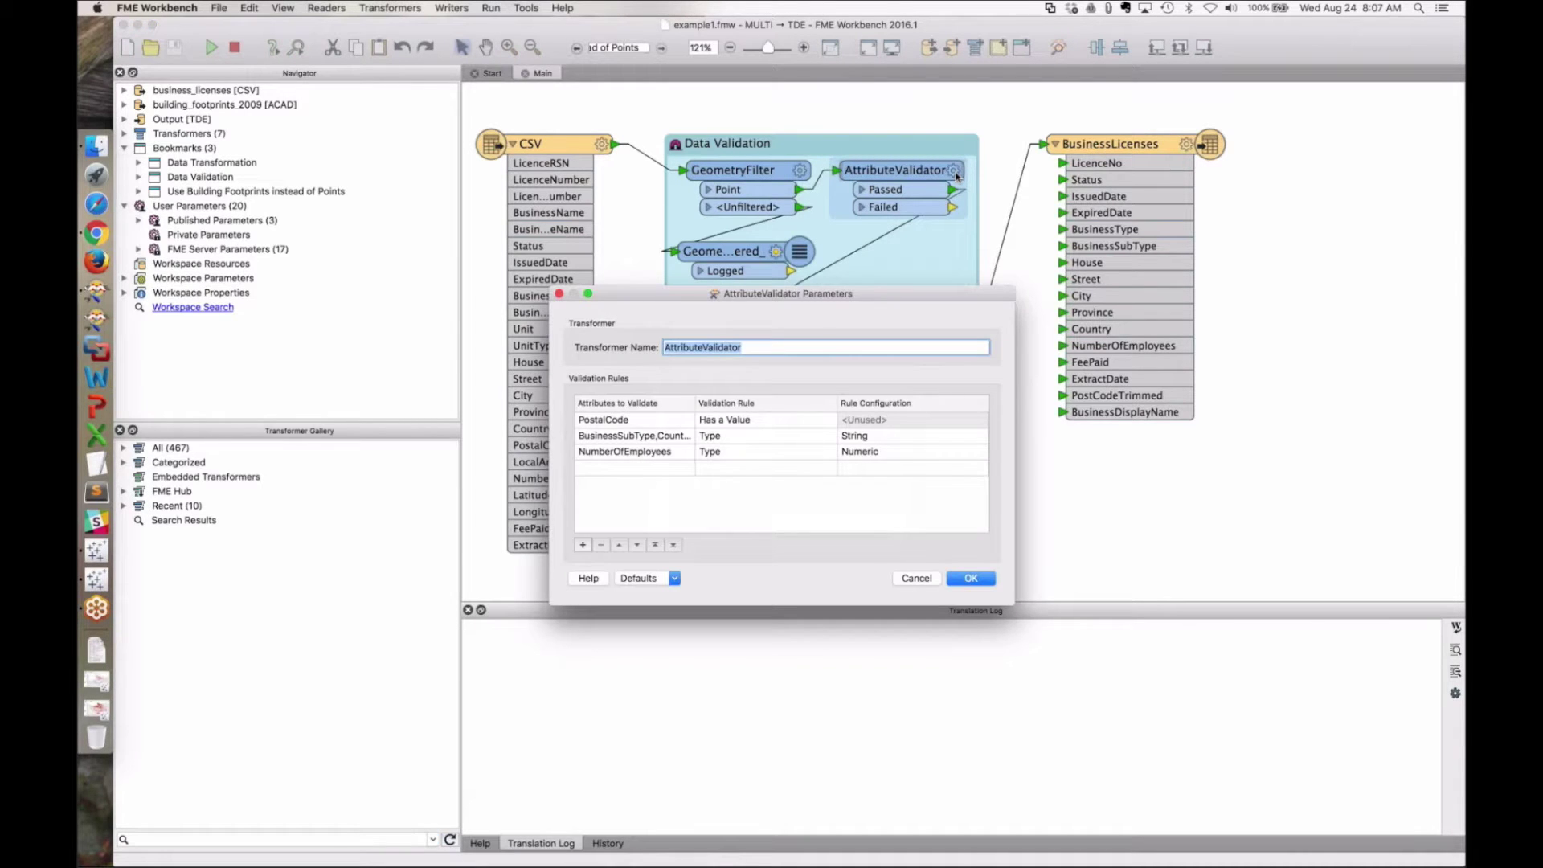
{"action": "left_click", "coordinate": [664, 454]}
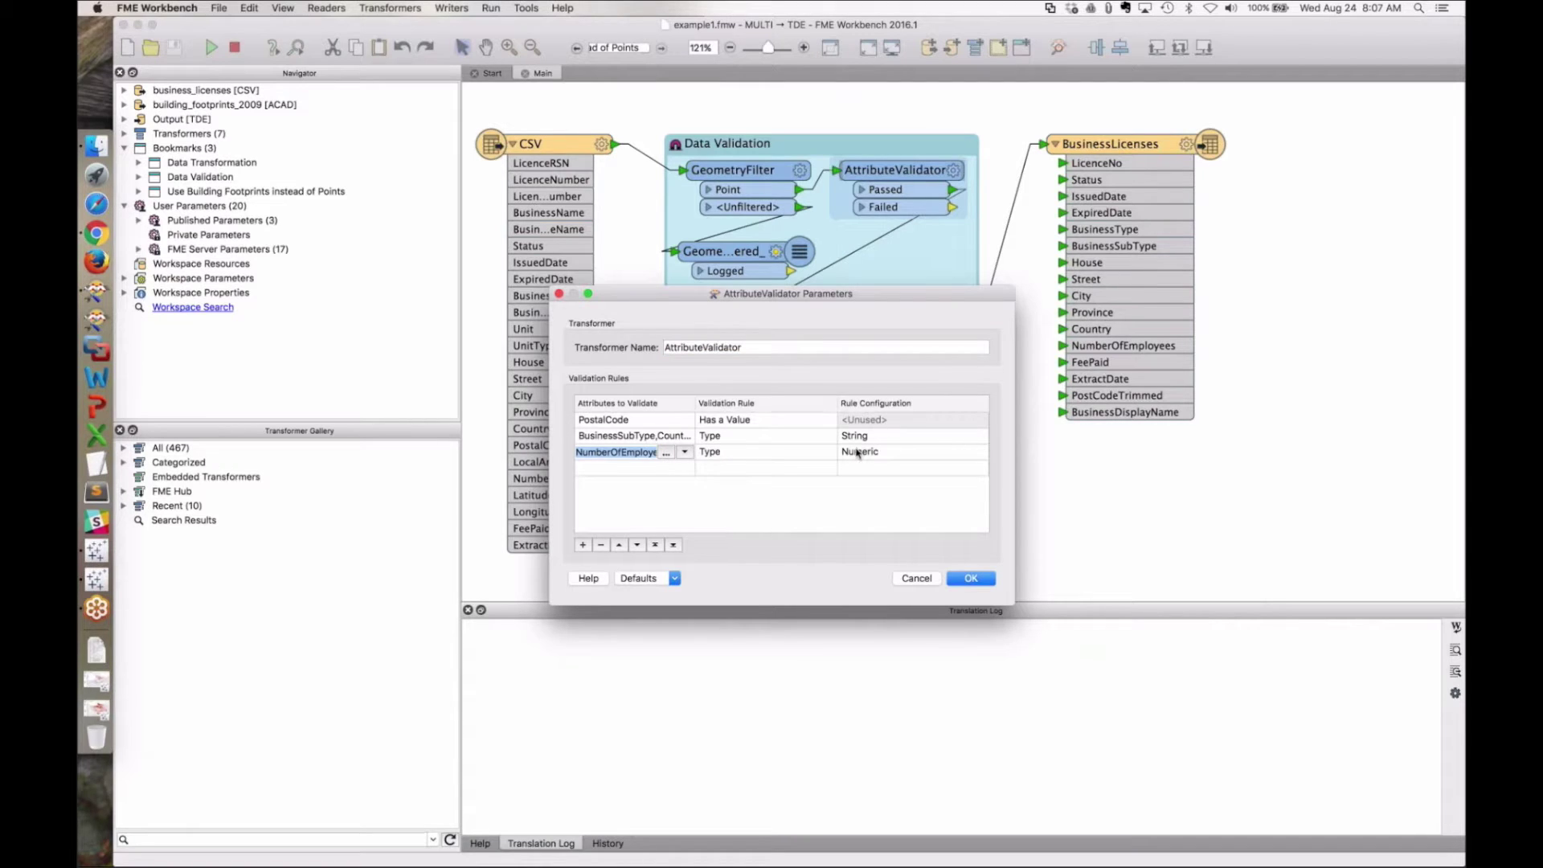
{"action": "left_click", "coordinate": [916, 579]}
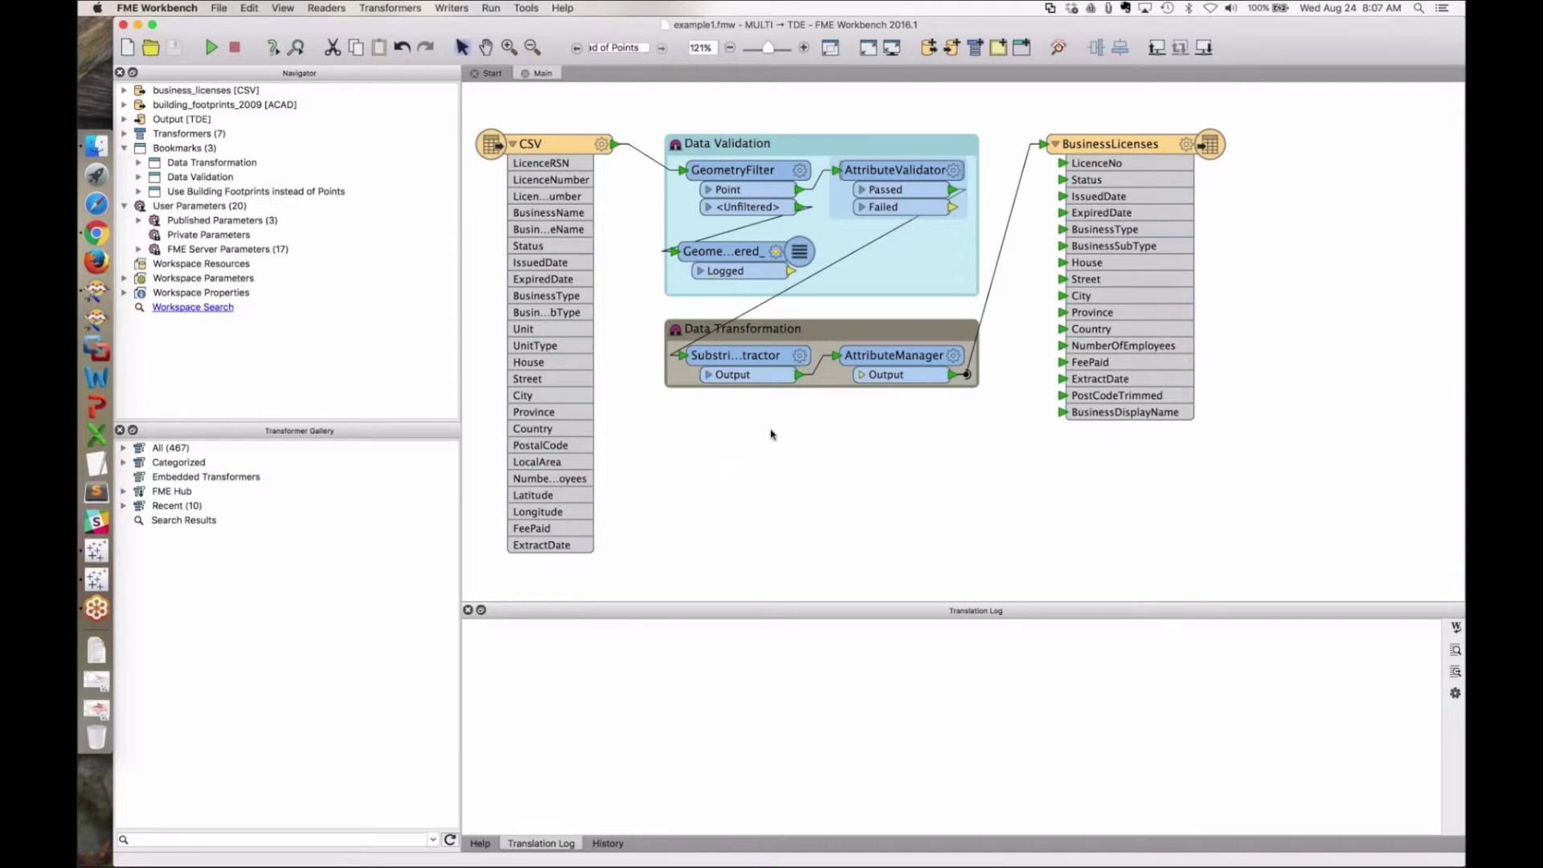
Examine the attribute actions in the AttributeManager's parameters and close them without changes.
{"action": "left_click", "coordinate": [952, 355]}
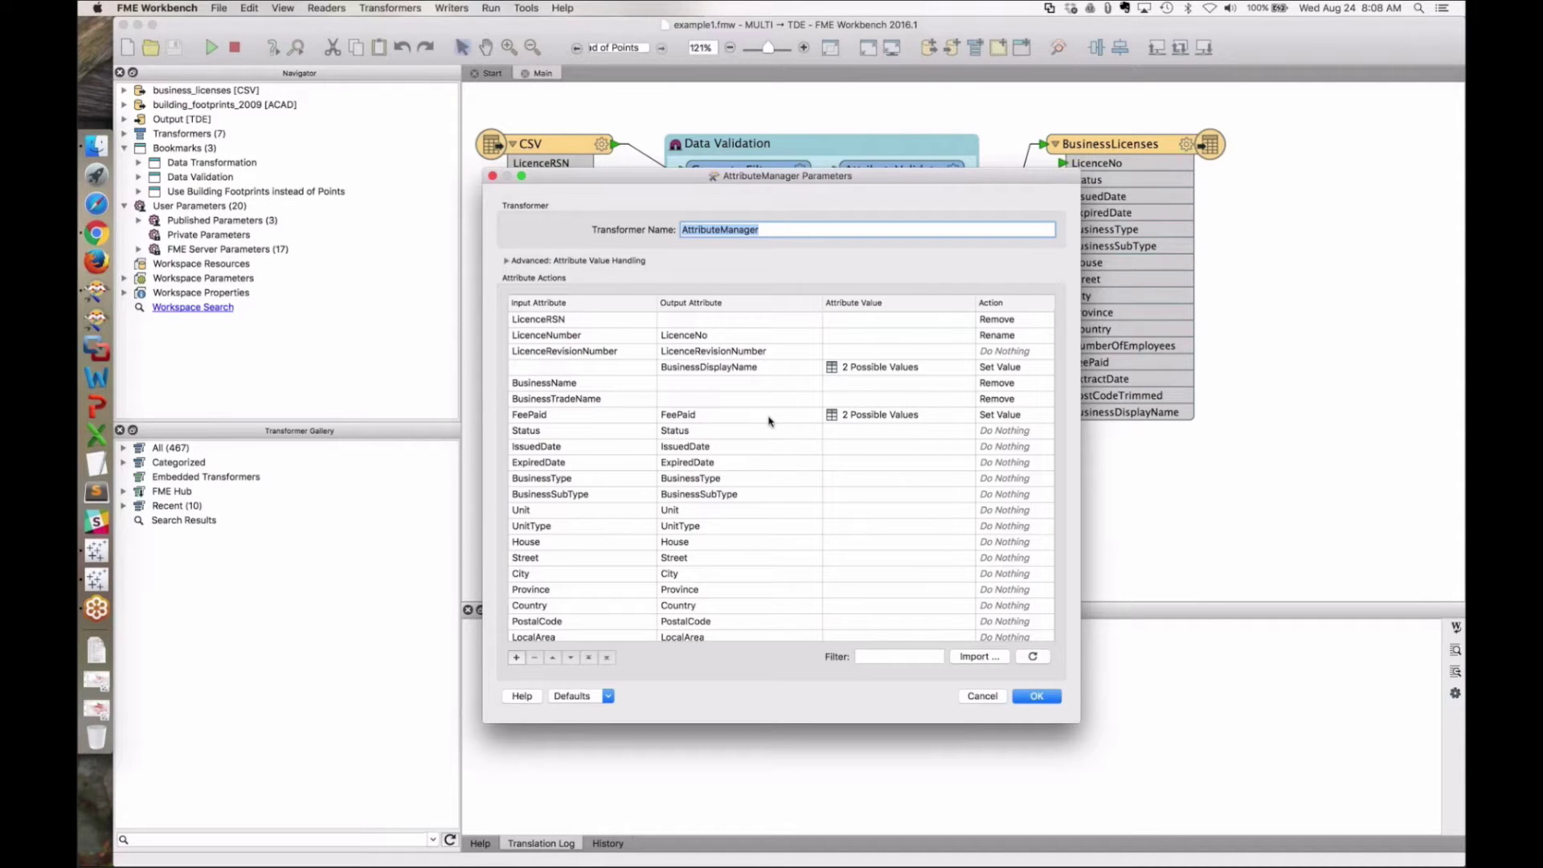
{"action": "left_click", "coordinate": [982, 697]}
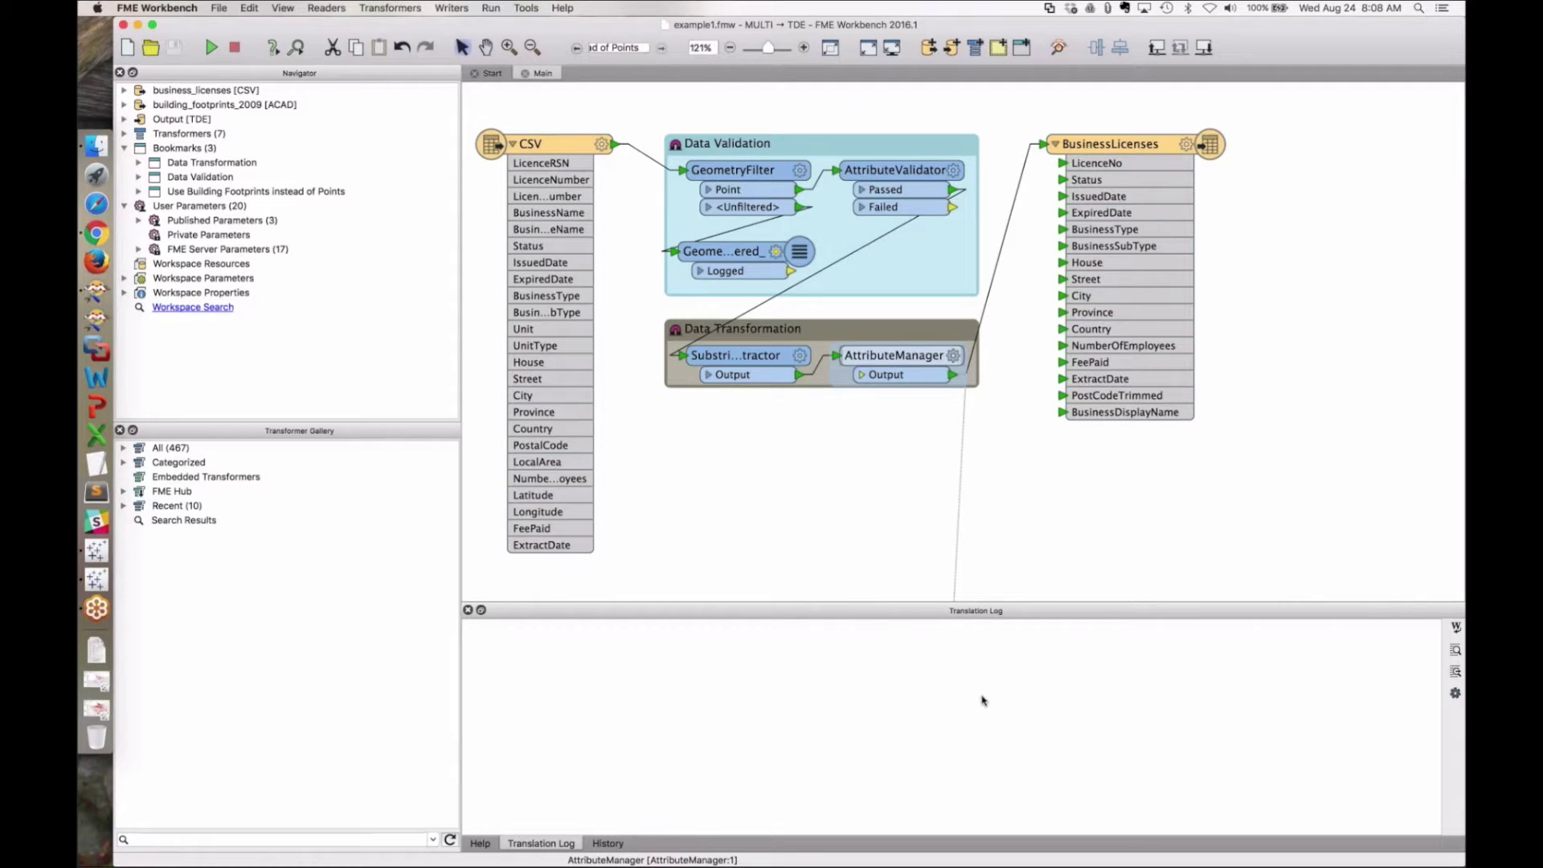
{"action": "left_click", "coordinate": [1077, 586]}
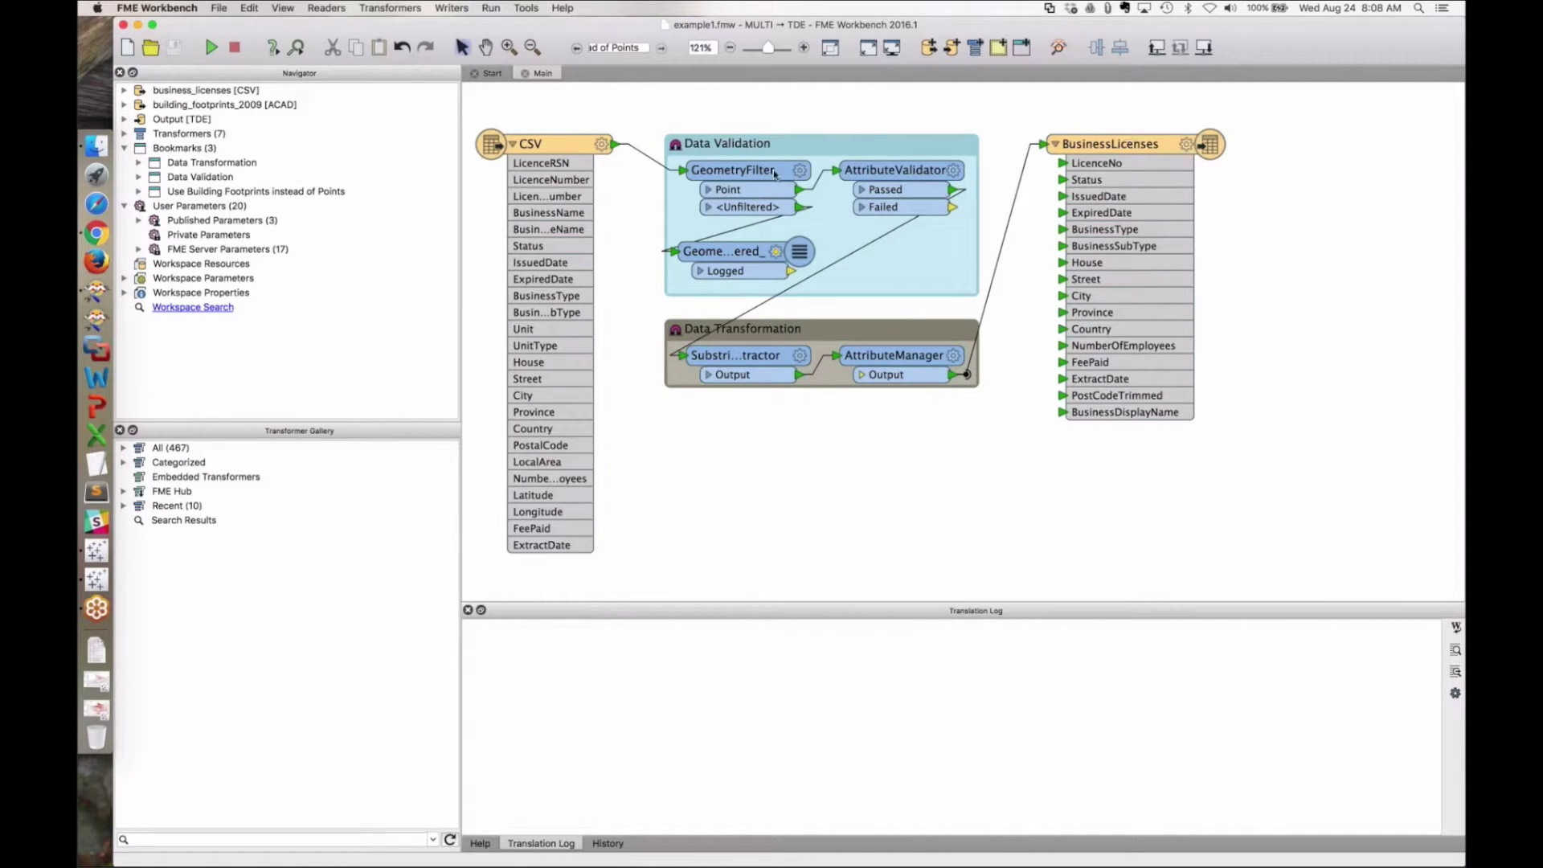
Switch to the Tableau workbook Book1, view the BusinessLicenses extract and its Sheet 1 map, and minimize the workbook.
{"action": "left_click", "coordinate": [97, 707]}
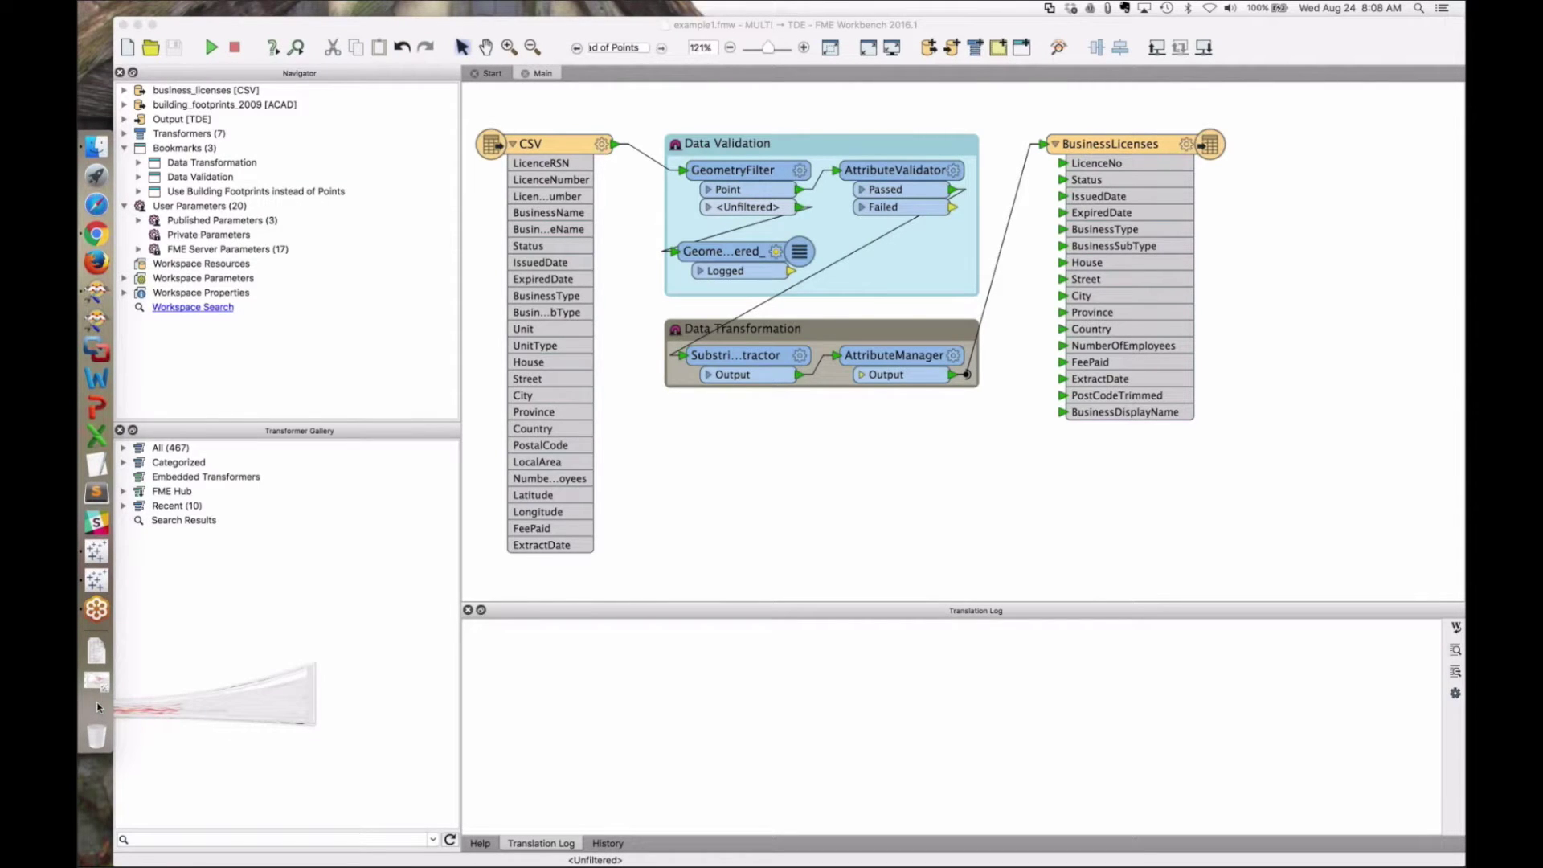
{"action": "left_click", "coordinate": [97, 707]}
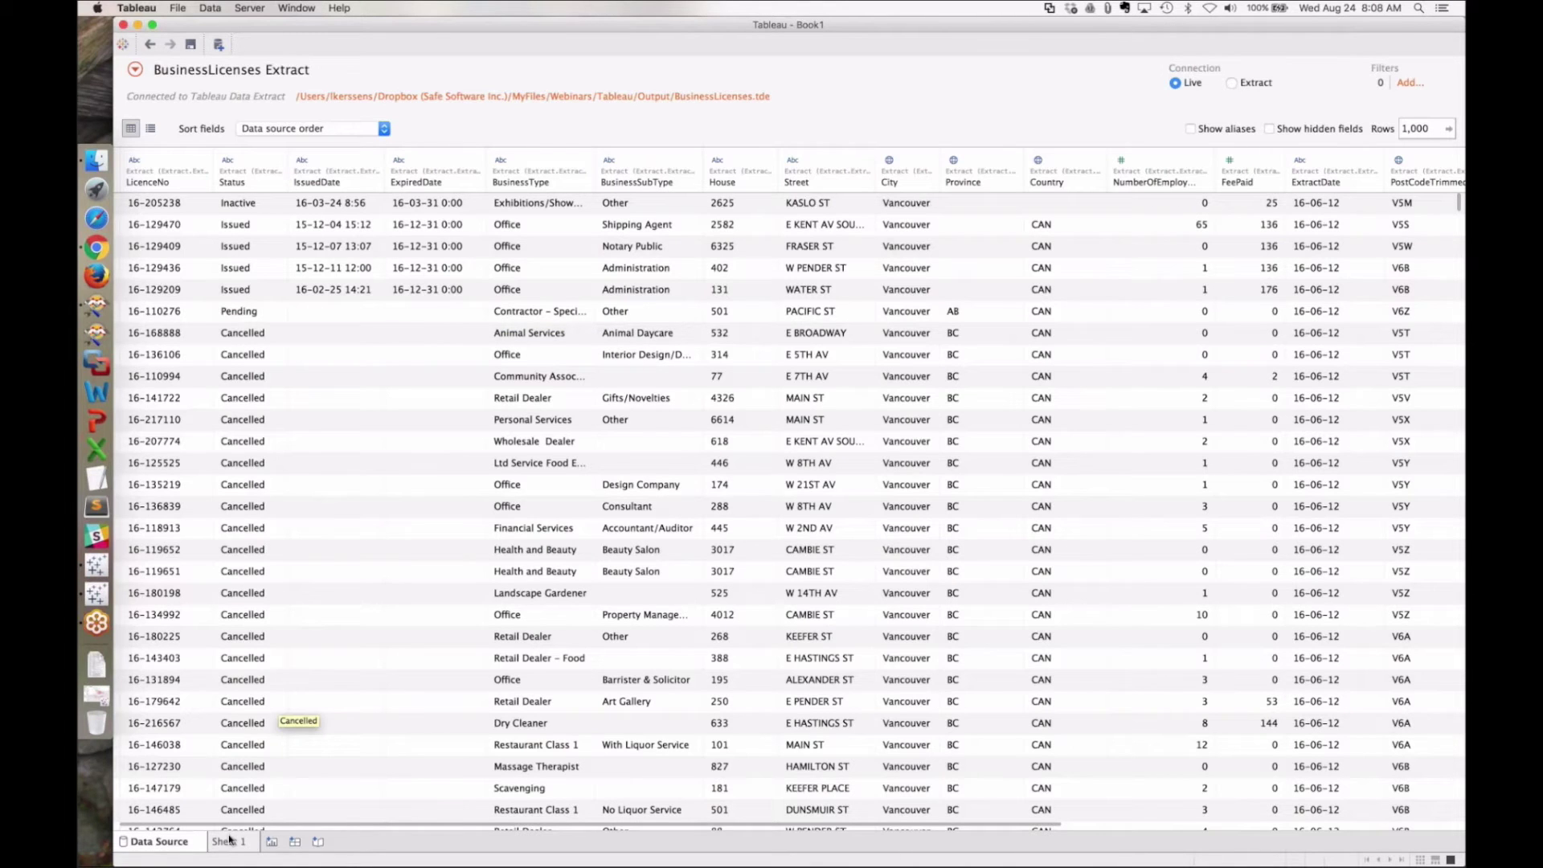
{"action": "left_click", "coordinate": [229, 843]}
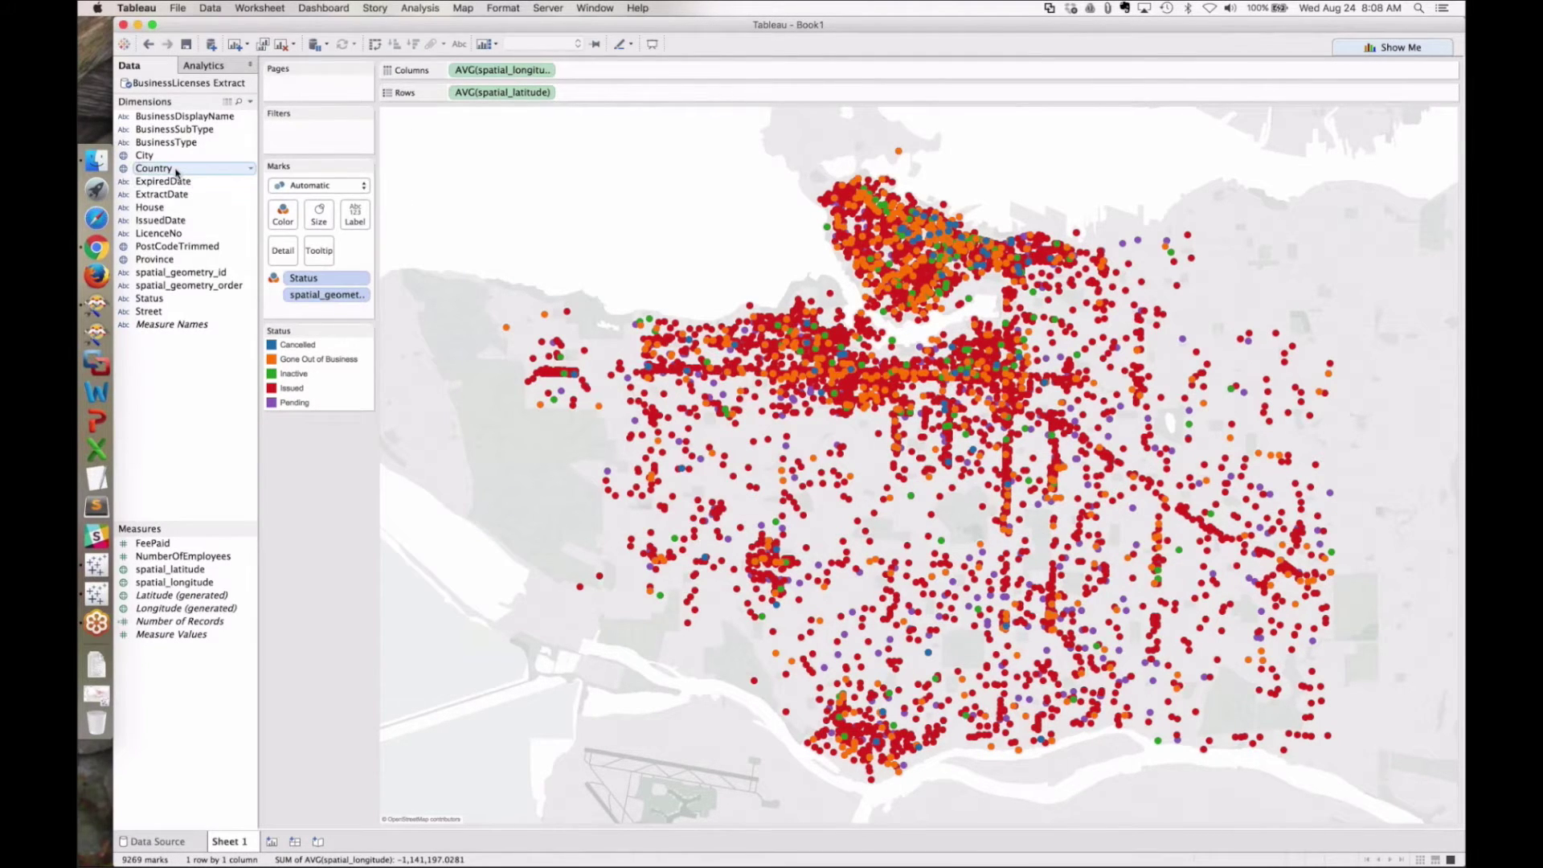
{"action": "left_click", "coordinate": [138, 26]}
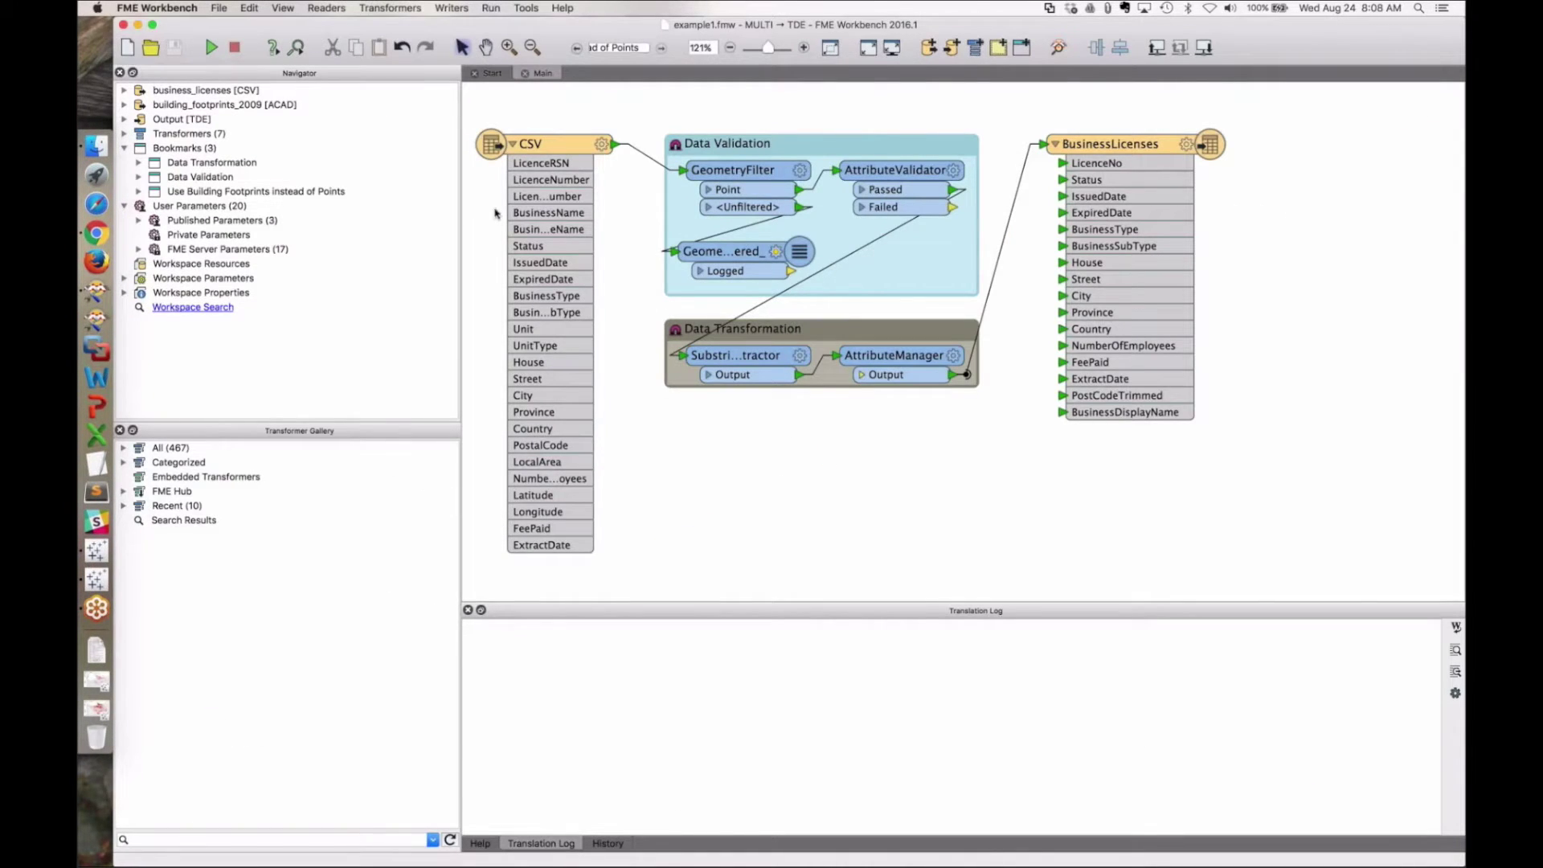
Browse the full list of supported formats in the Reader Gallery for a new reader, and cancel adding it.
{"action": "left_click", "coordinate": [325, 7]}
{"action": "left_click", "coordinate": [347, 29]}
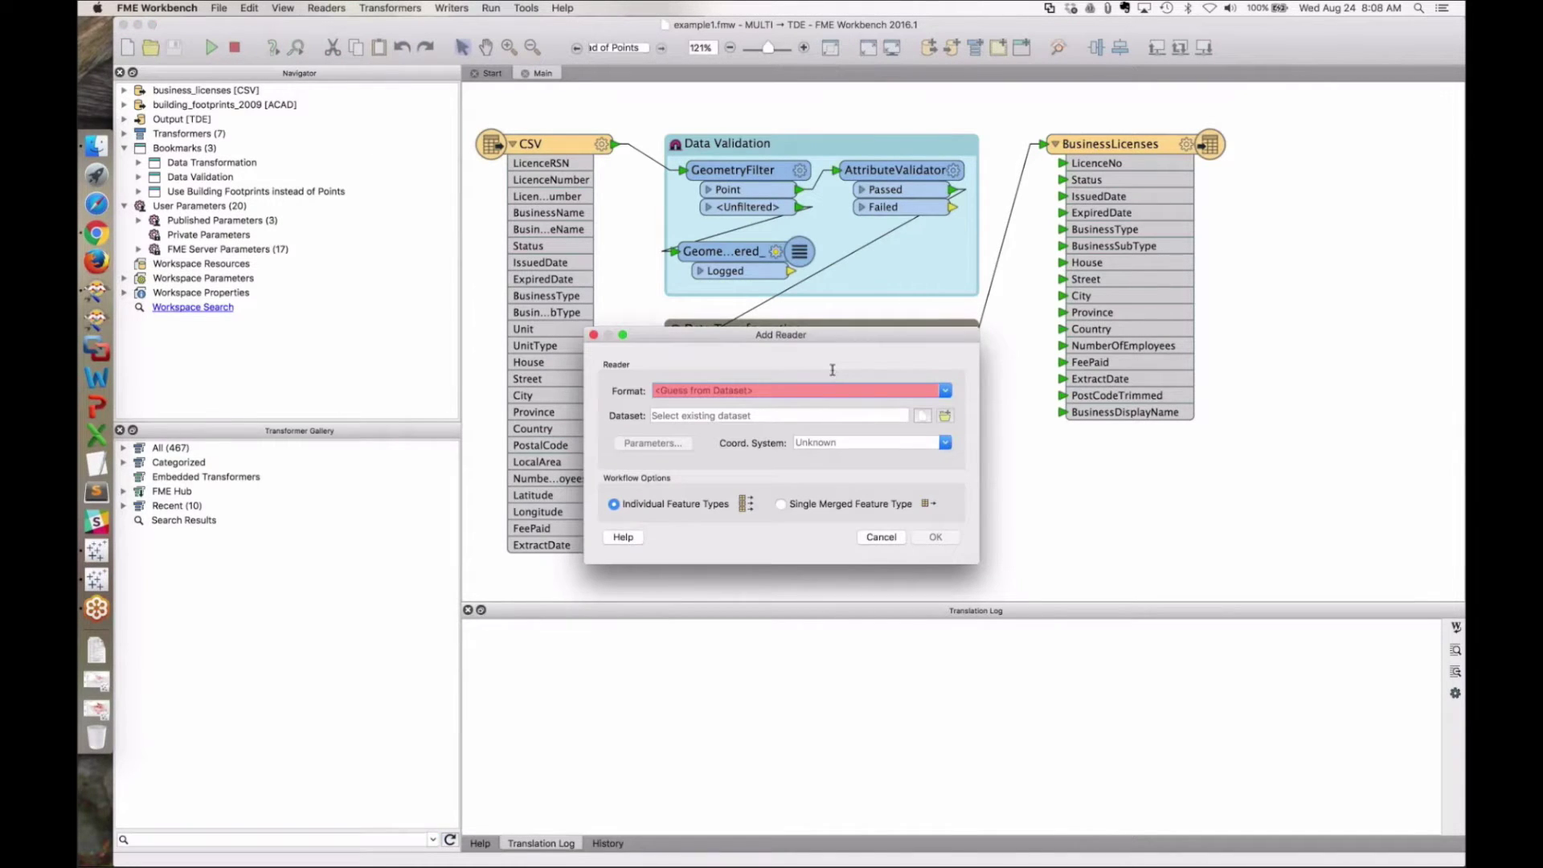
{"action": "left_click", "coordinate": [945, 391]}
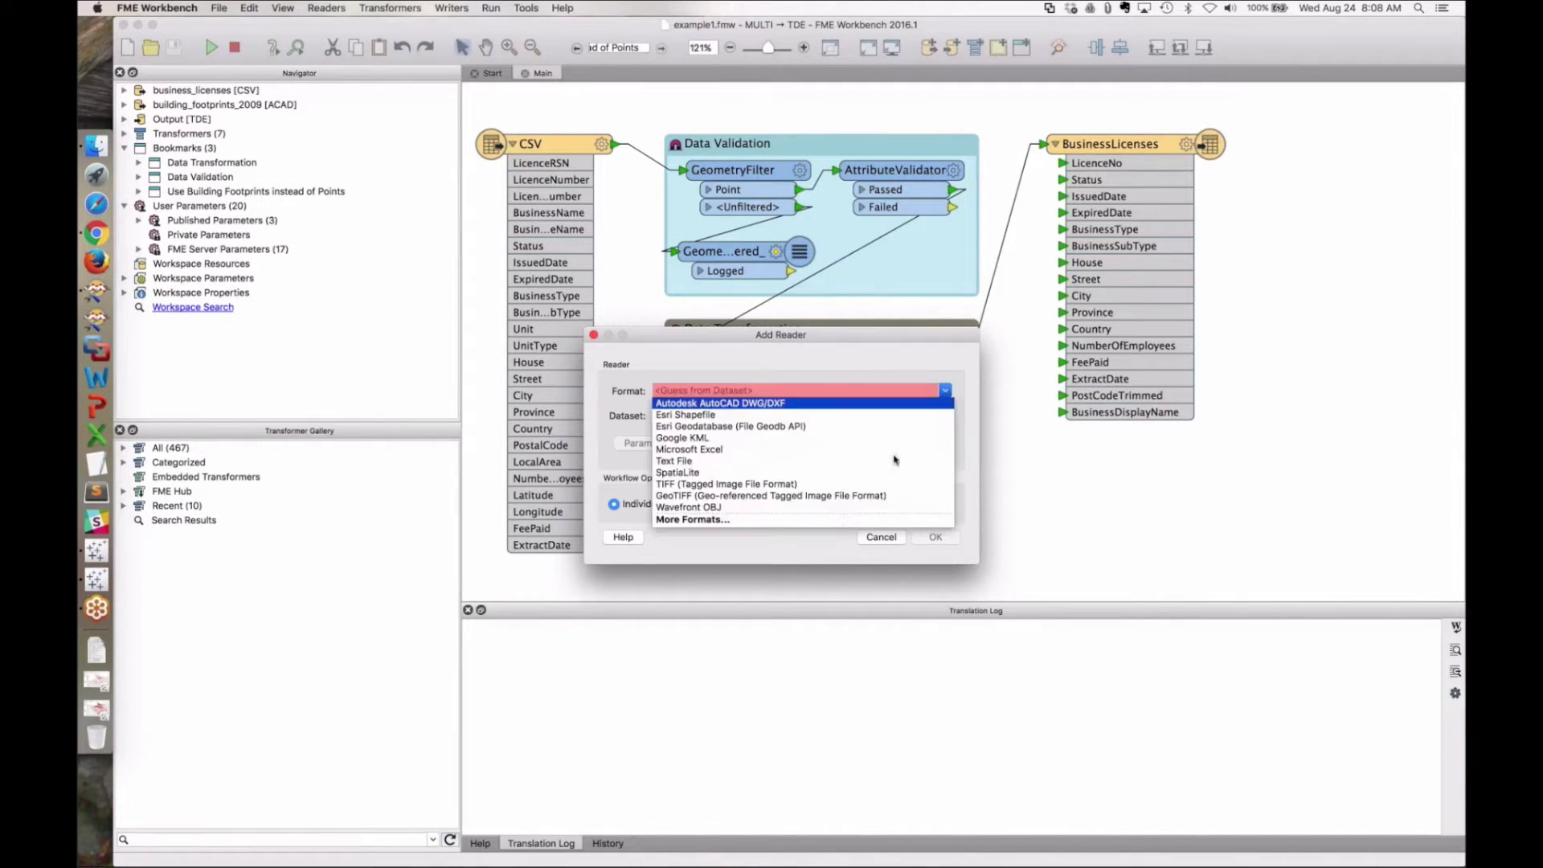
{"action": "left_click", "coordinate": [835, 521]}
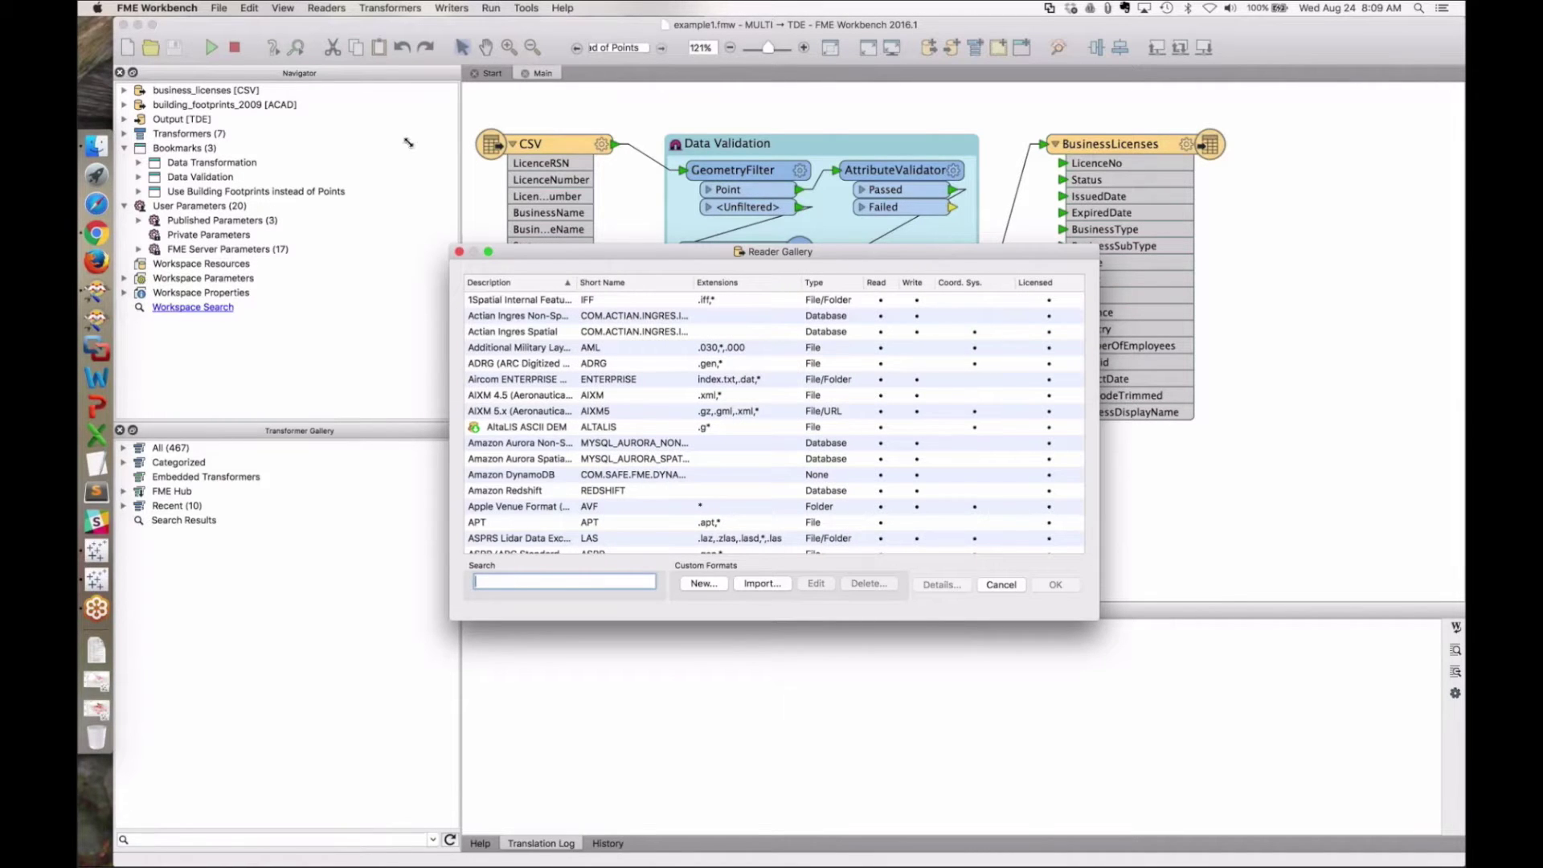
{"action": "left_click_drag", "start_coordinate": [408, 143], "coordinate": [378, 126]}
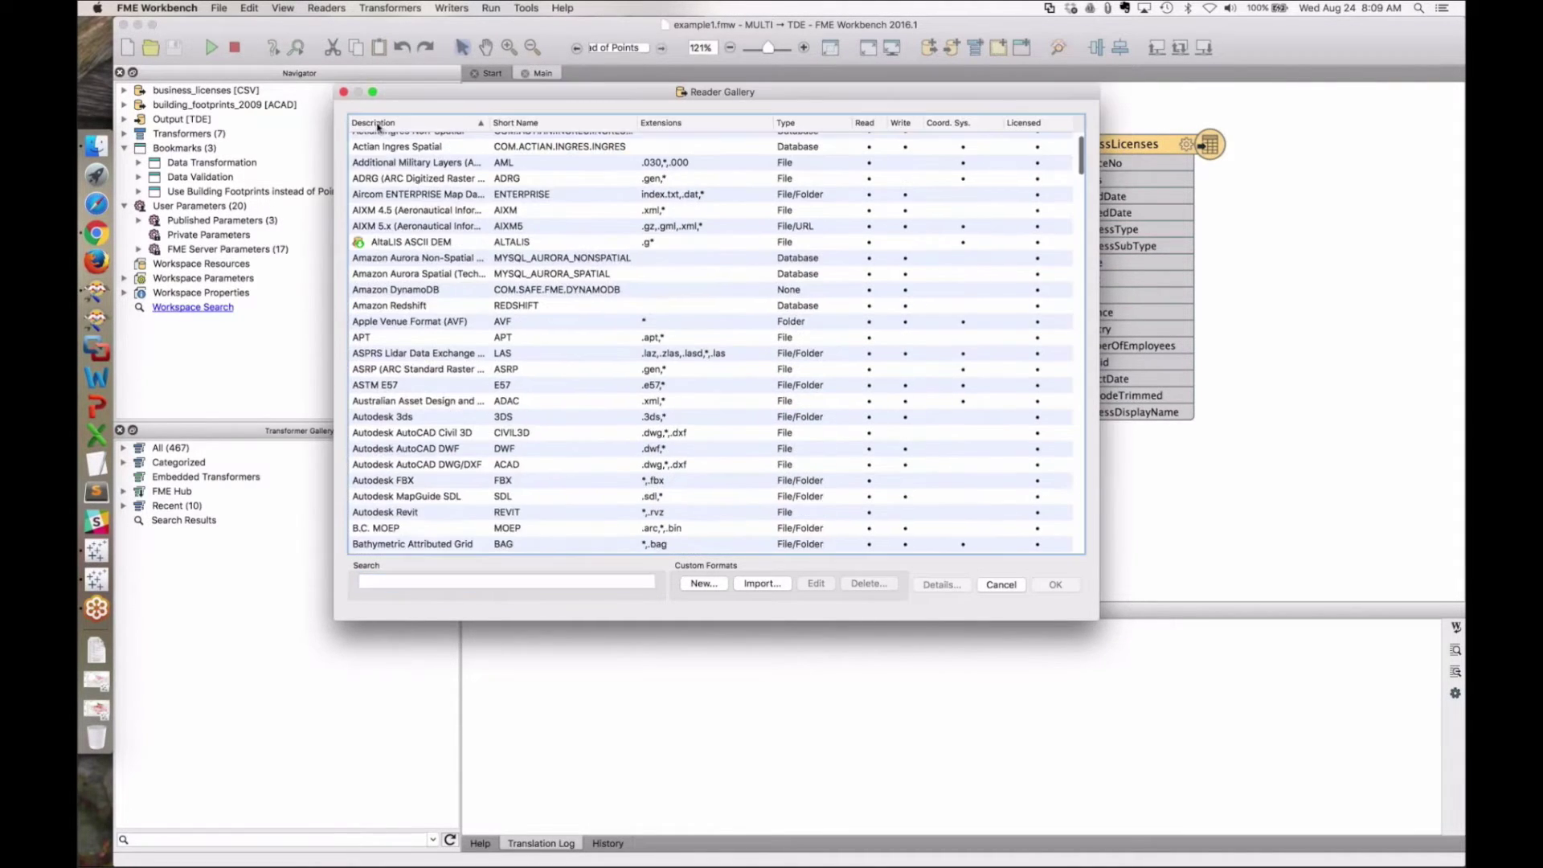
{"action": "scroll", "coordinate": [378, 127], "scroll_direction": "down", "scroll_amount": 15}
{"action": "scroll", "coordinate": [378, 126], "scroll_direction": "down", "scroll_amount": 15}
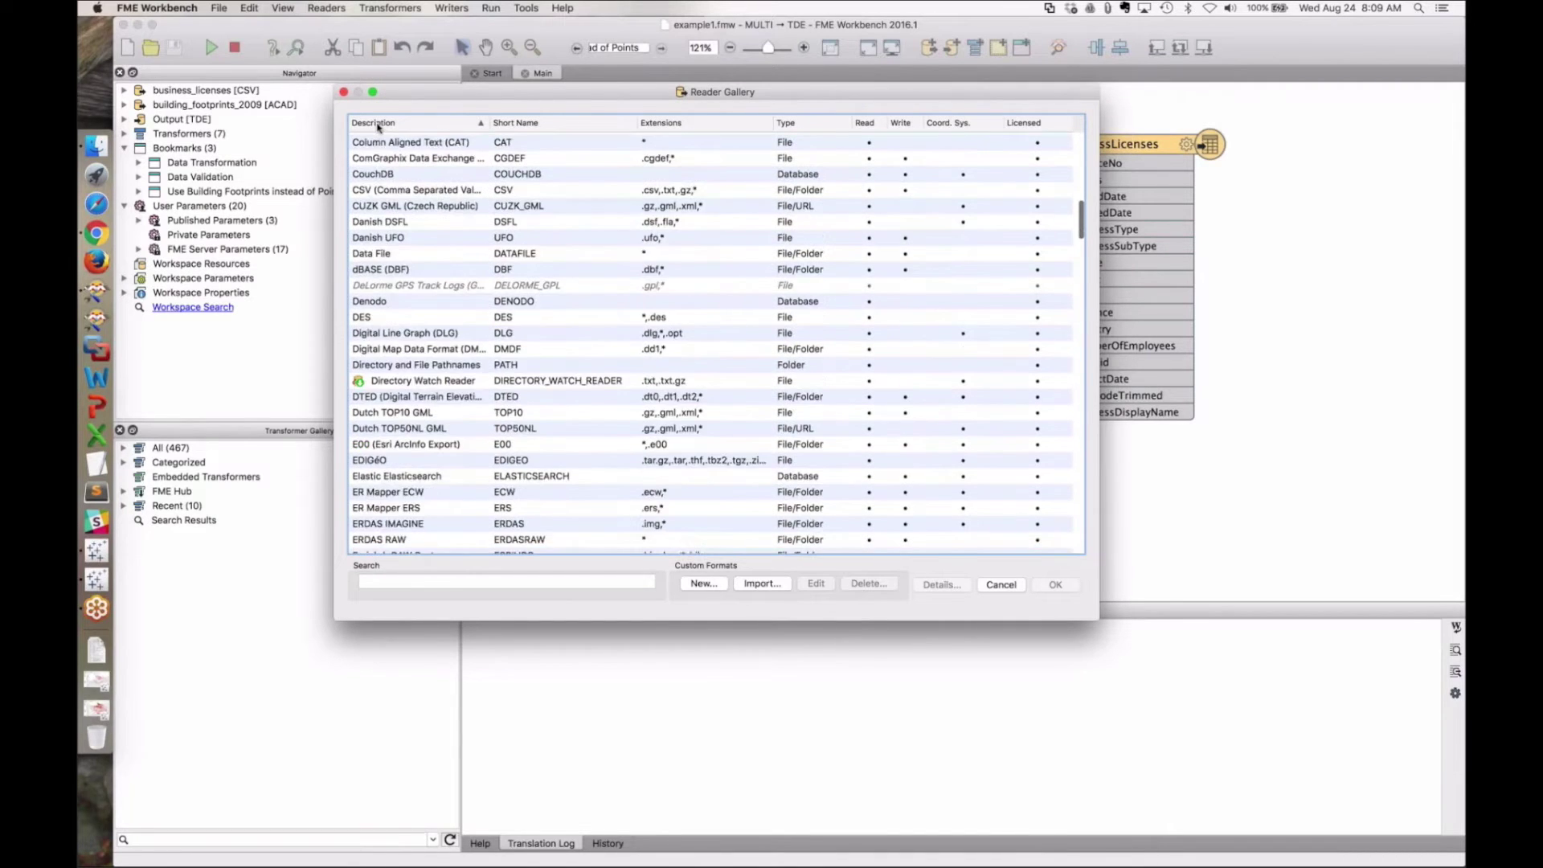
{"action": "scroll", "coordinate": [378, 126], "scroll_direction": "down", "scroll_amount": 12}
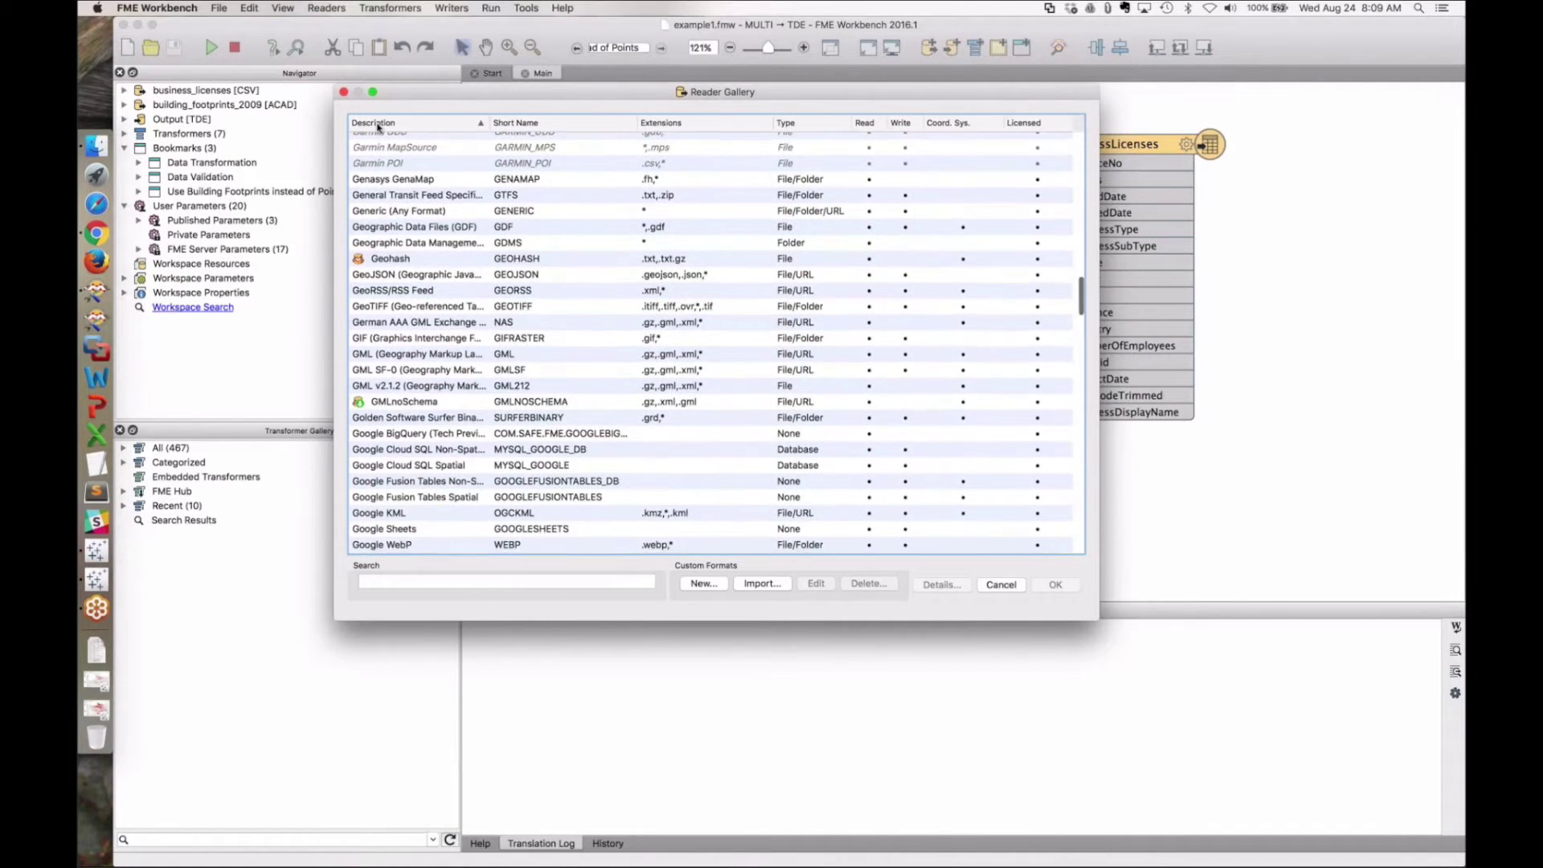
{"action": "scroll", "coordinate": [378, 127], "scroll_direction": "down", "scroll_amount": 6}
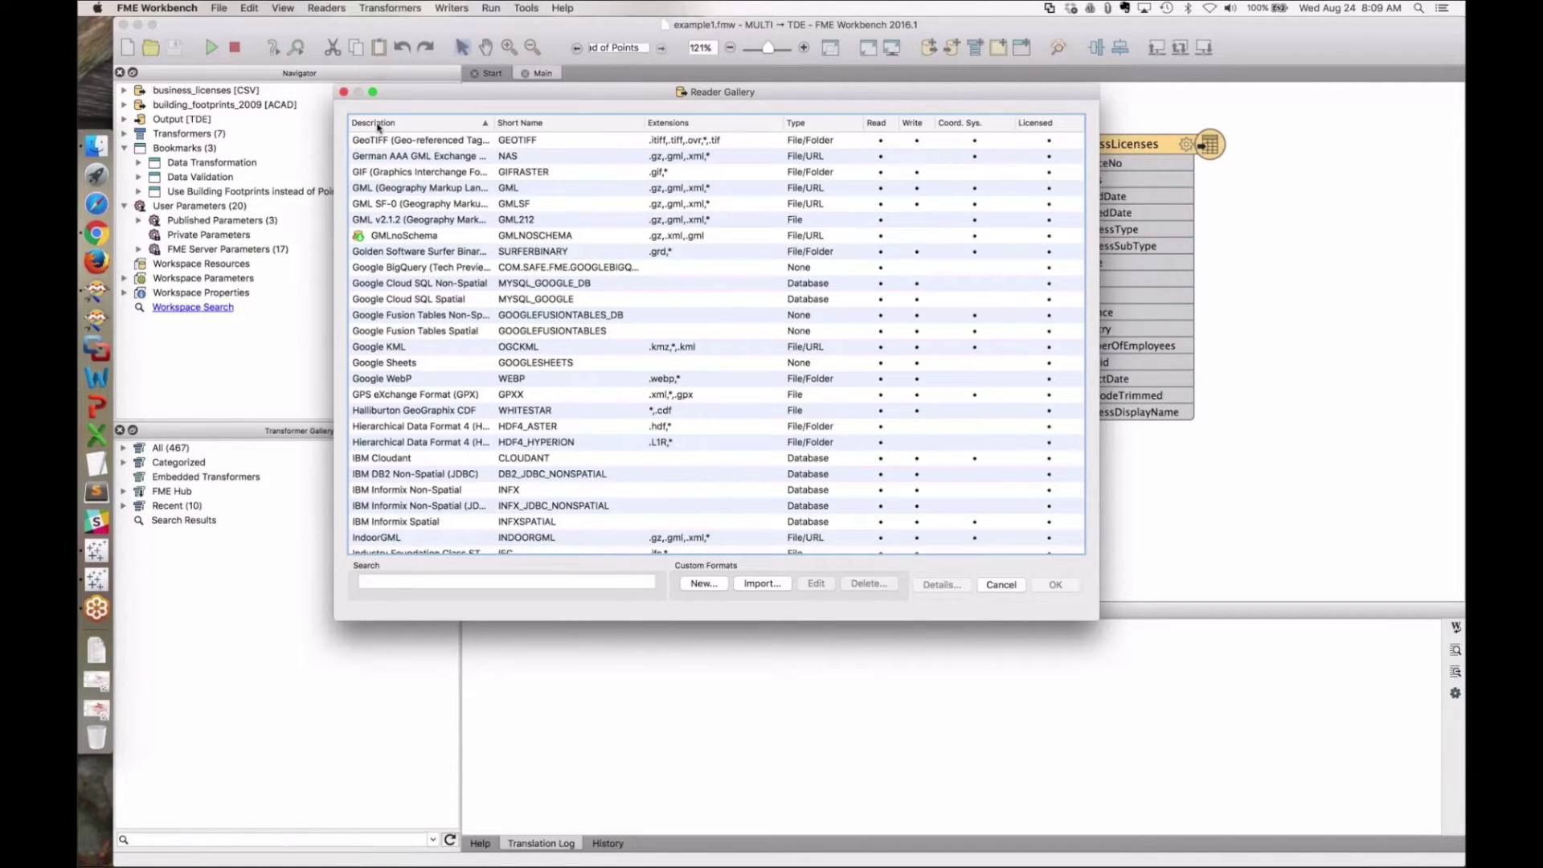
{"action": "scroll", "coordinate": [378, 127], "scroll_direction": "down", "scroll_amount": 5}
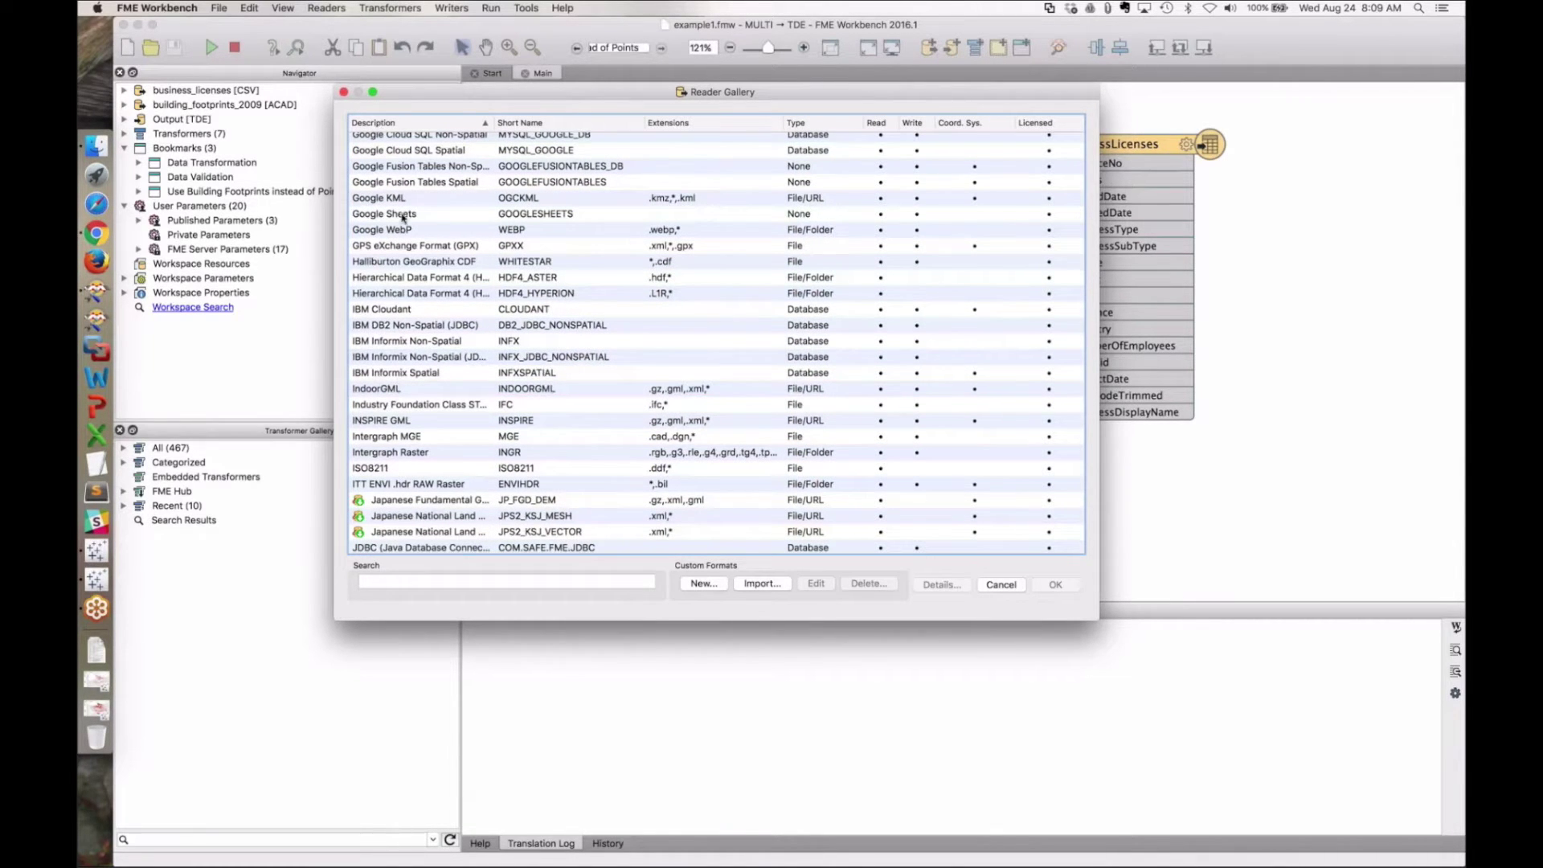
{"action": "left_click", "coordinate": [343, 93]}
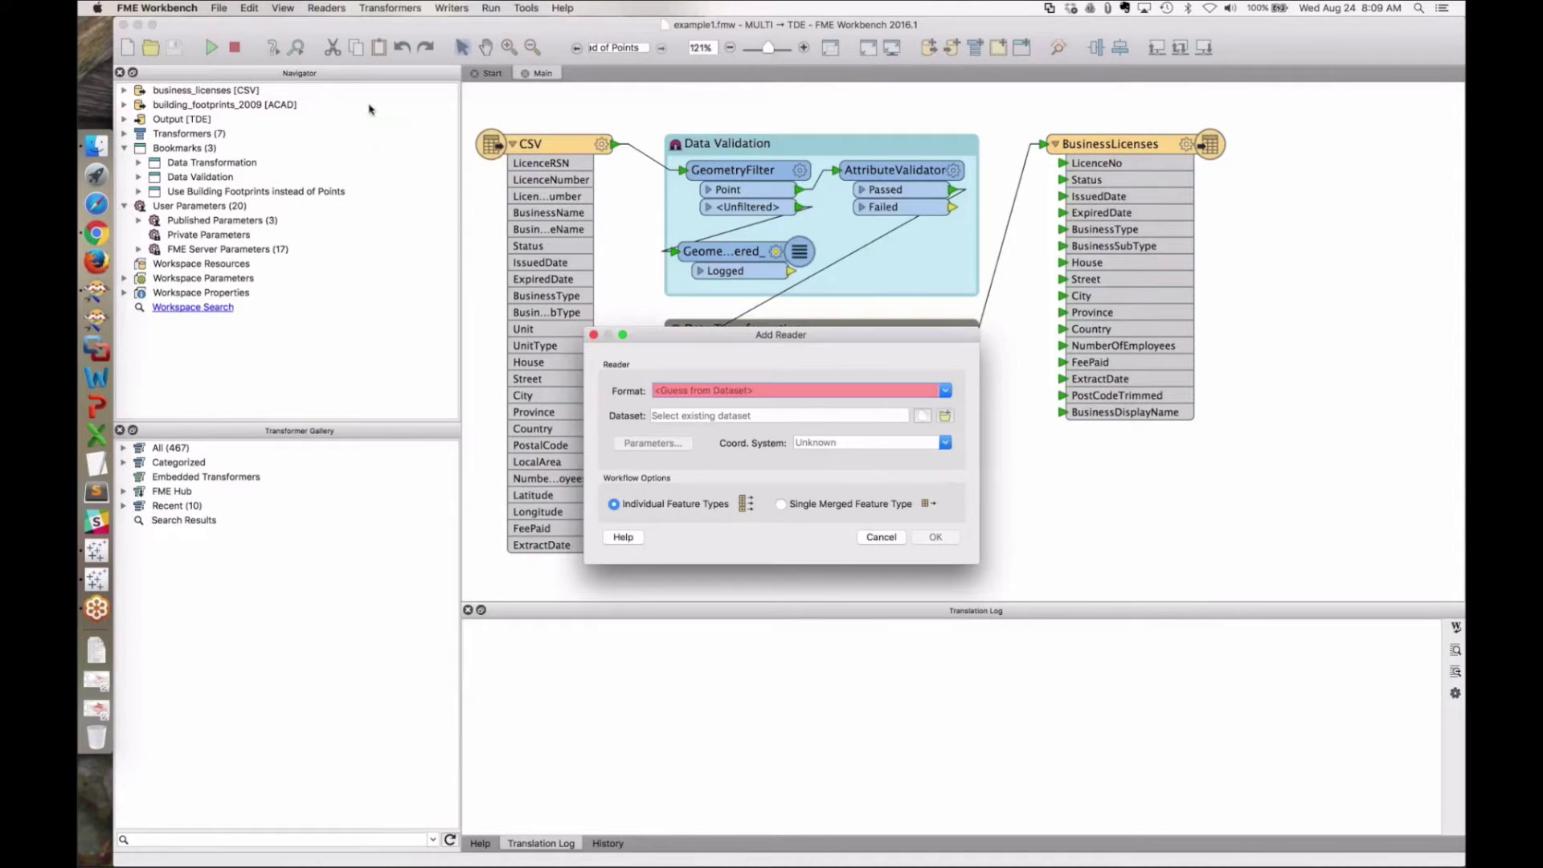
{"action": "left_click", "coordinate": [880, 537]}
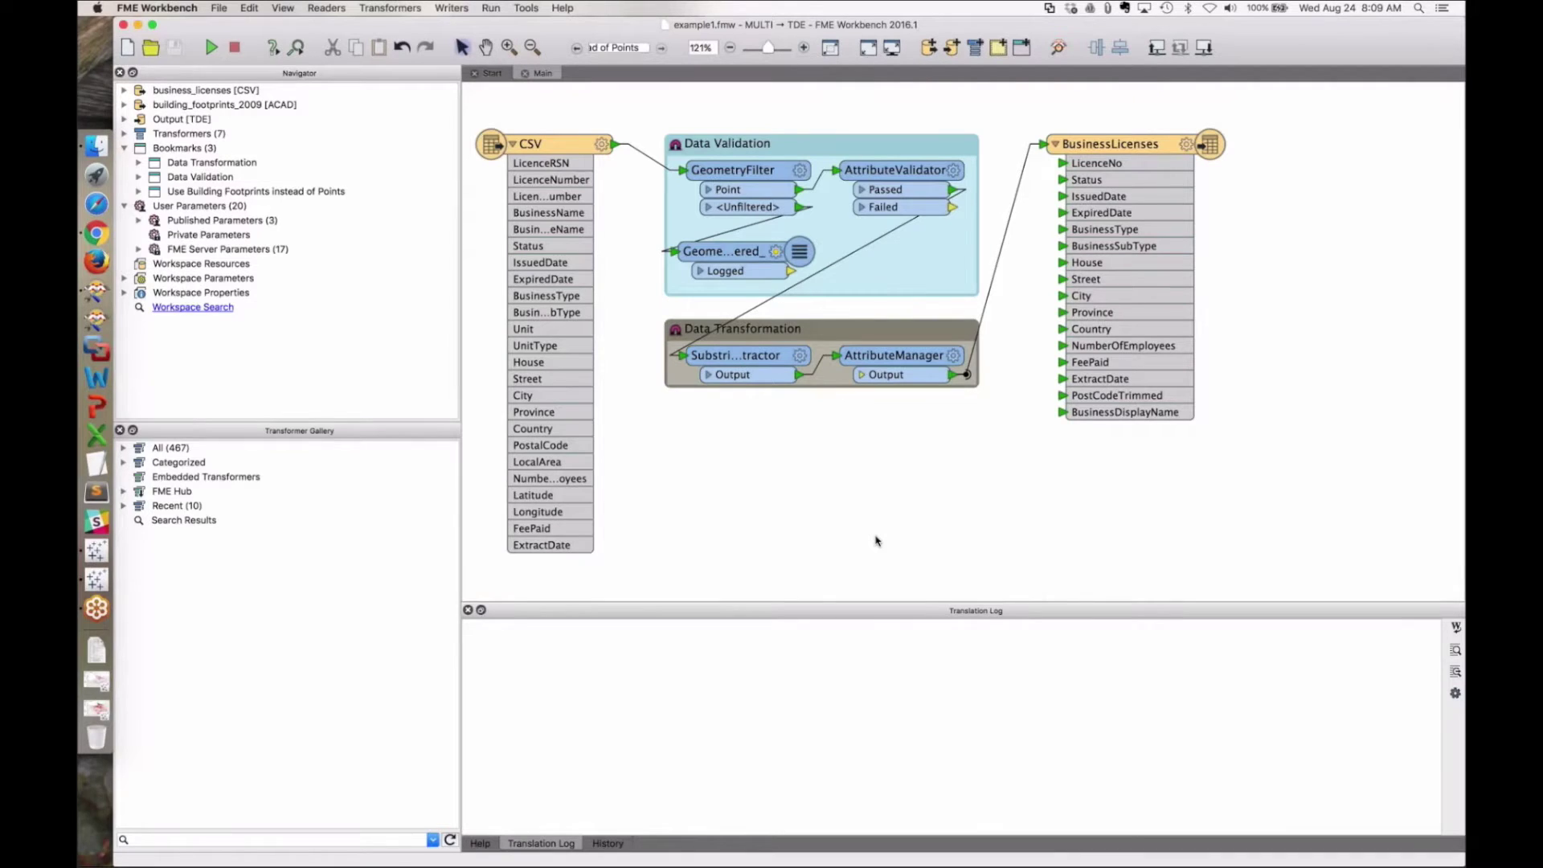
Return to the slide presentation and advance from the Demo slide to the Athena Intelligence slide.
{"action": "key", "text": "ctrl+Right"}
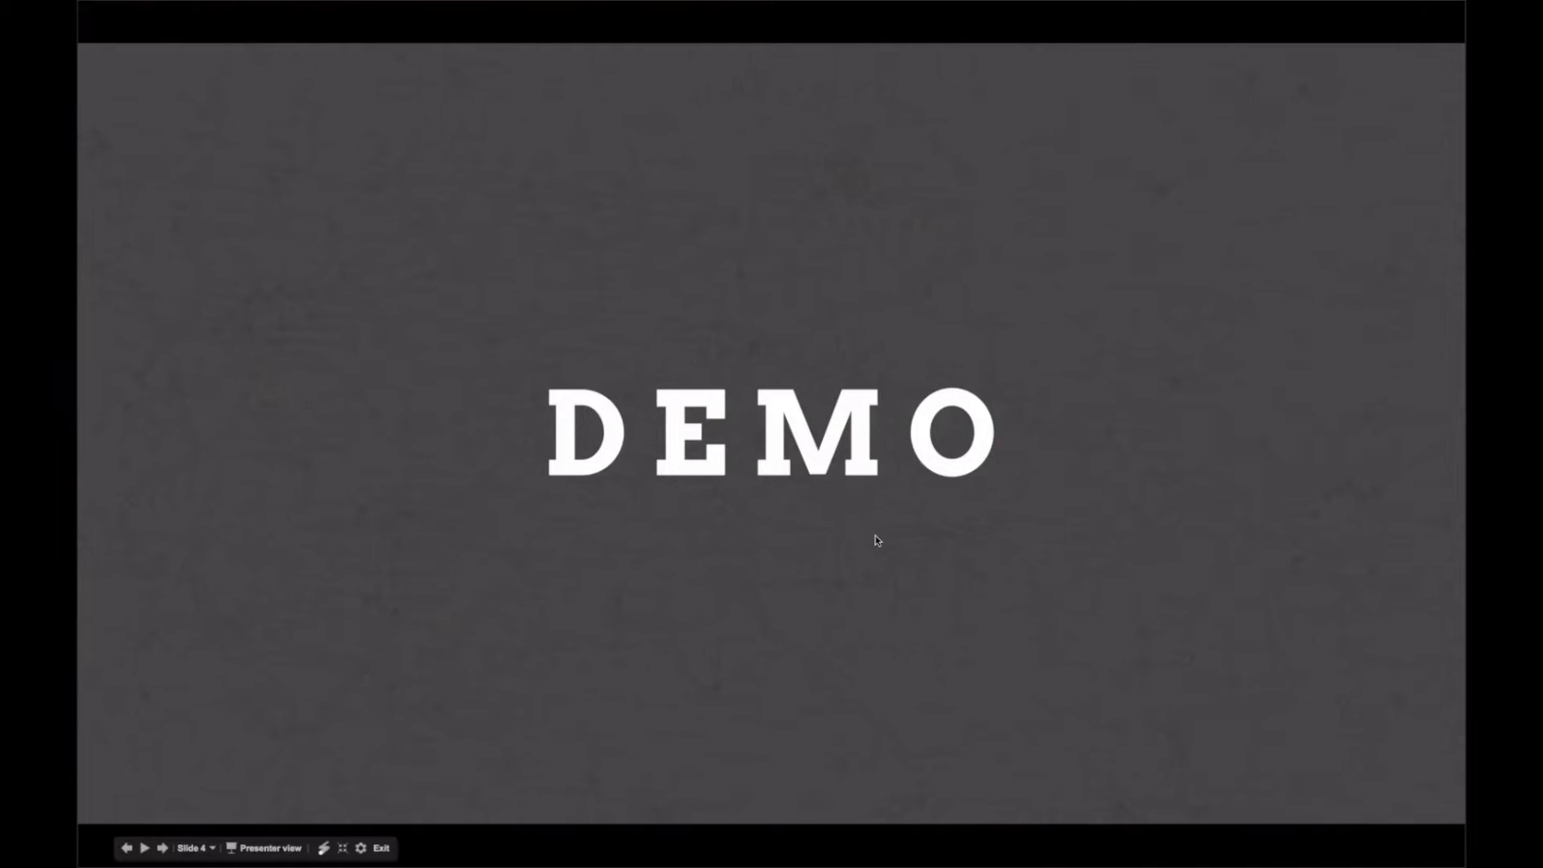
{"action": "key", "text": "Right"}
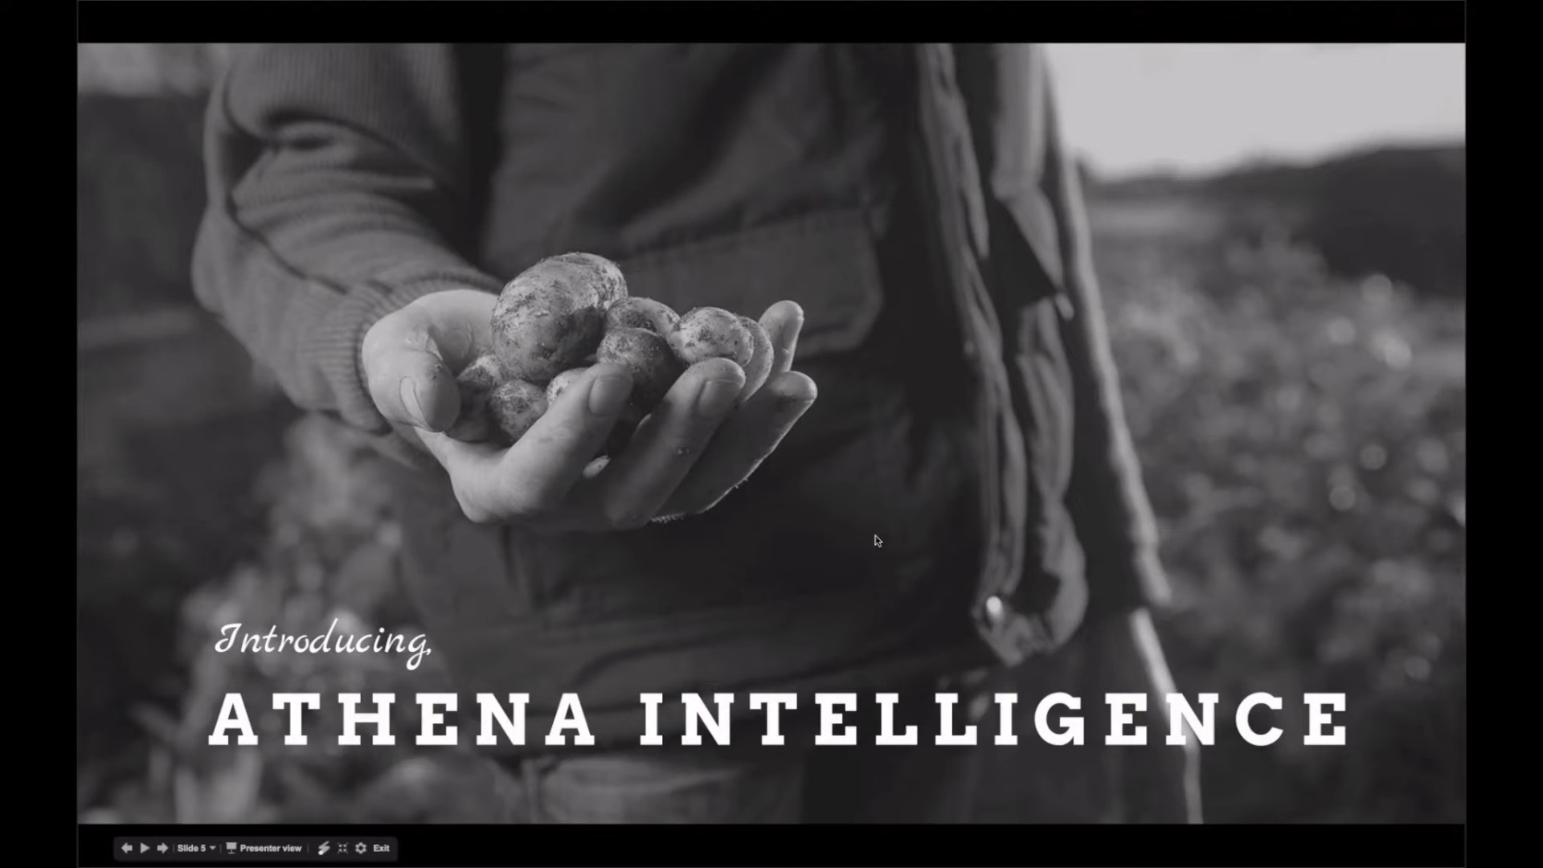
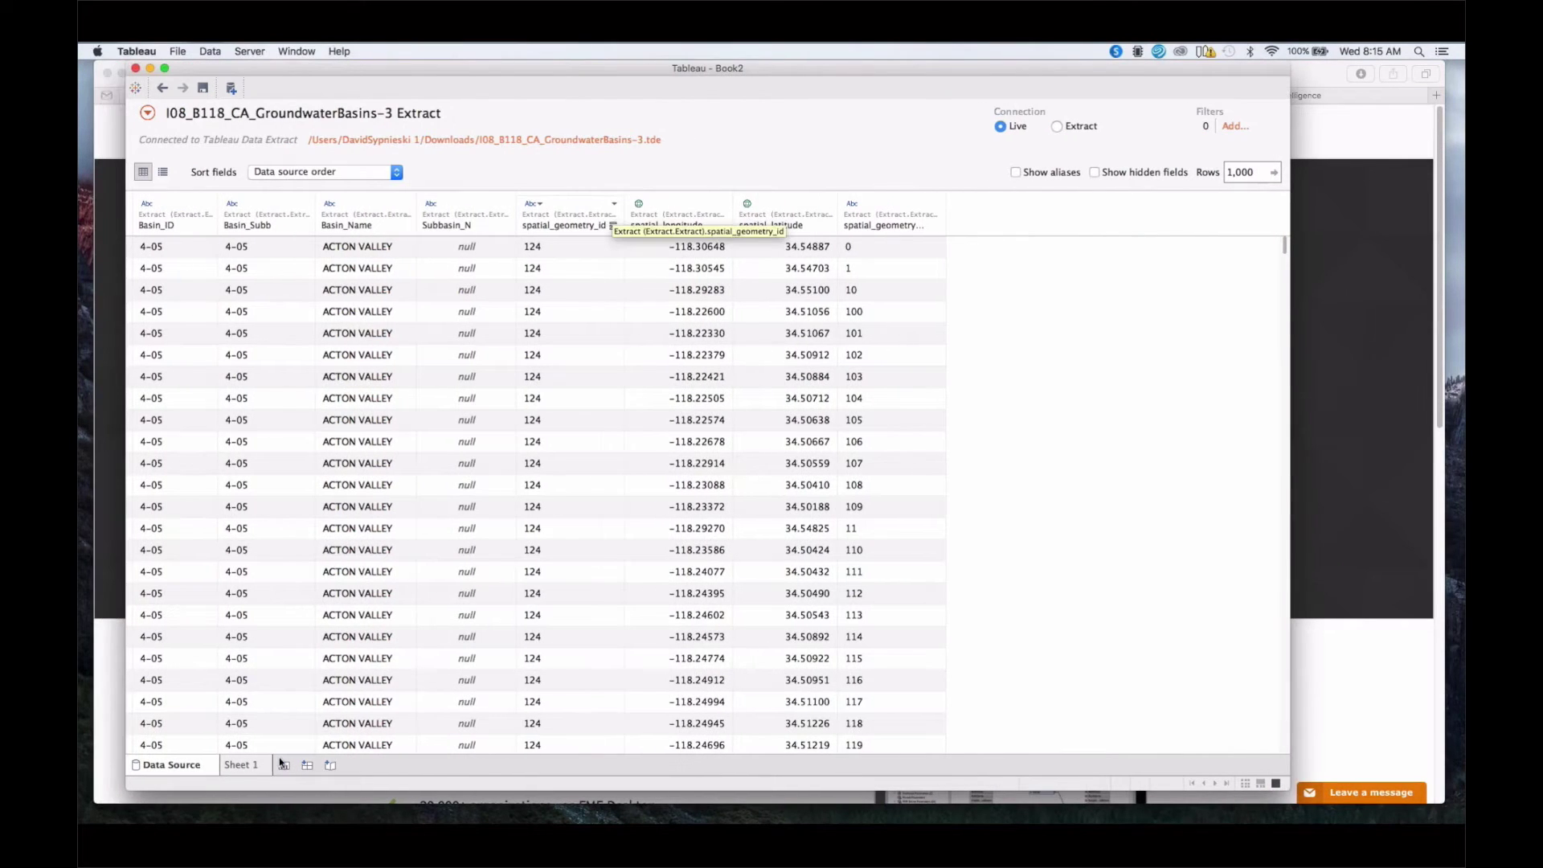
On Sheet 1 of the groundwater basins workbook in Tableau, place spatial_longitude on Columns and spatial_latitude on Rows.
{"action": "left_click", "coordinate": [245, 766]}
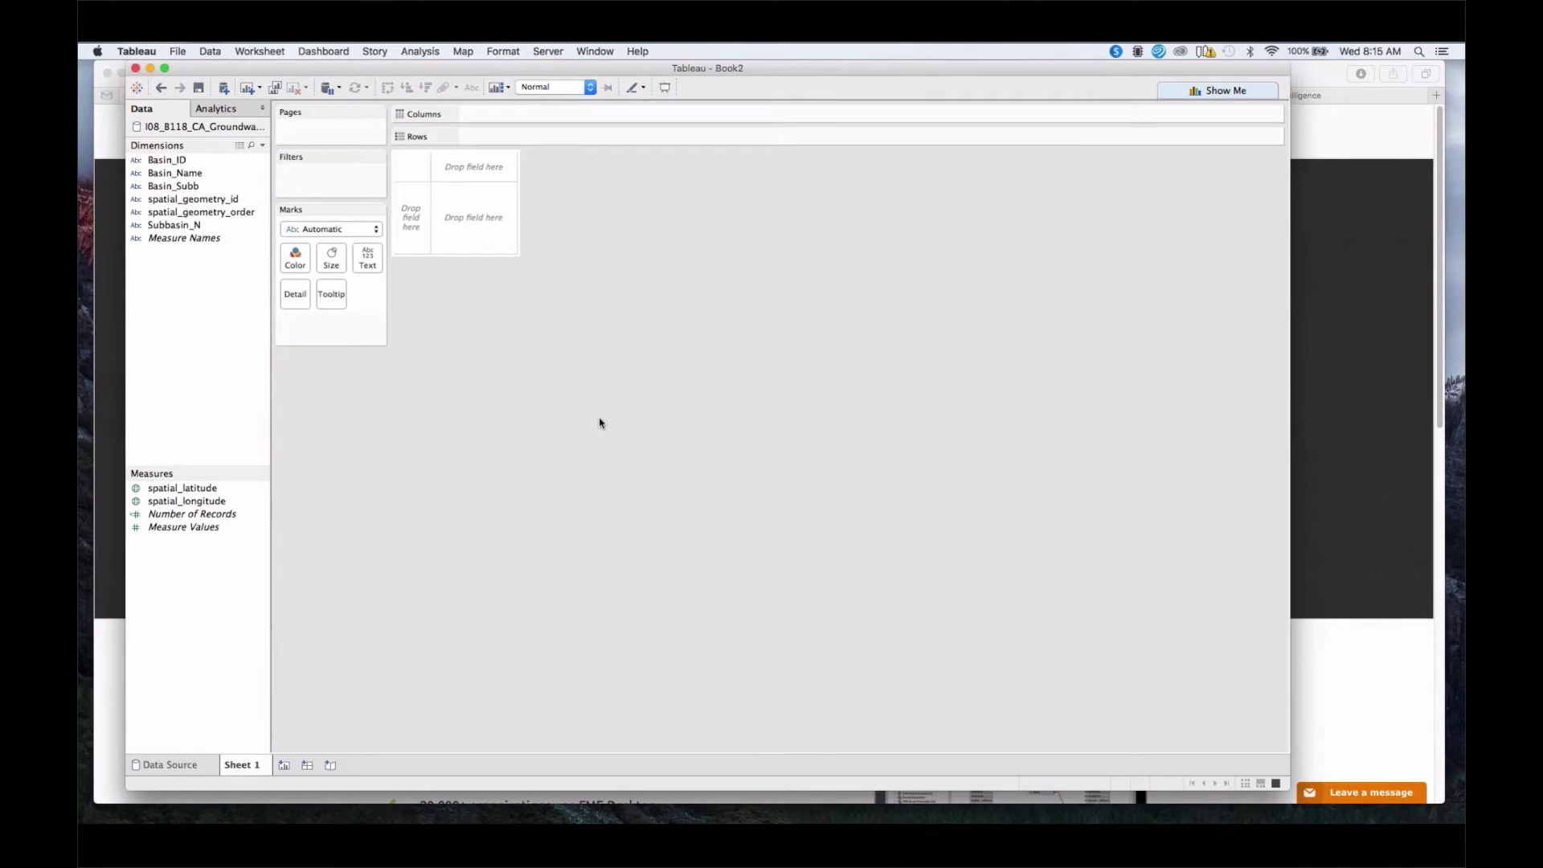
{"action": "double_click", "coordinate": [211, 499]}
{"action": "left_click_drag", "start_coordinate": [210, 500], "coordinate": [549, 117]}
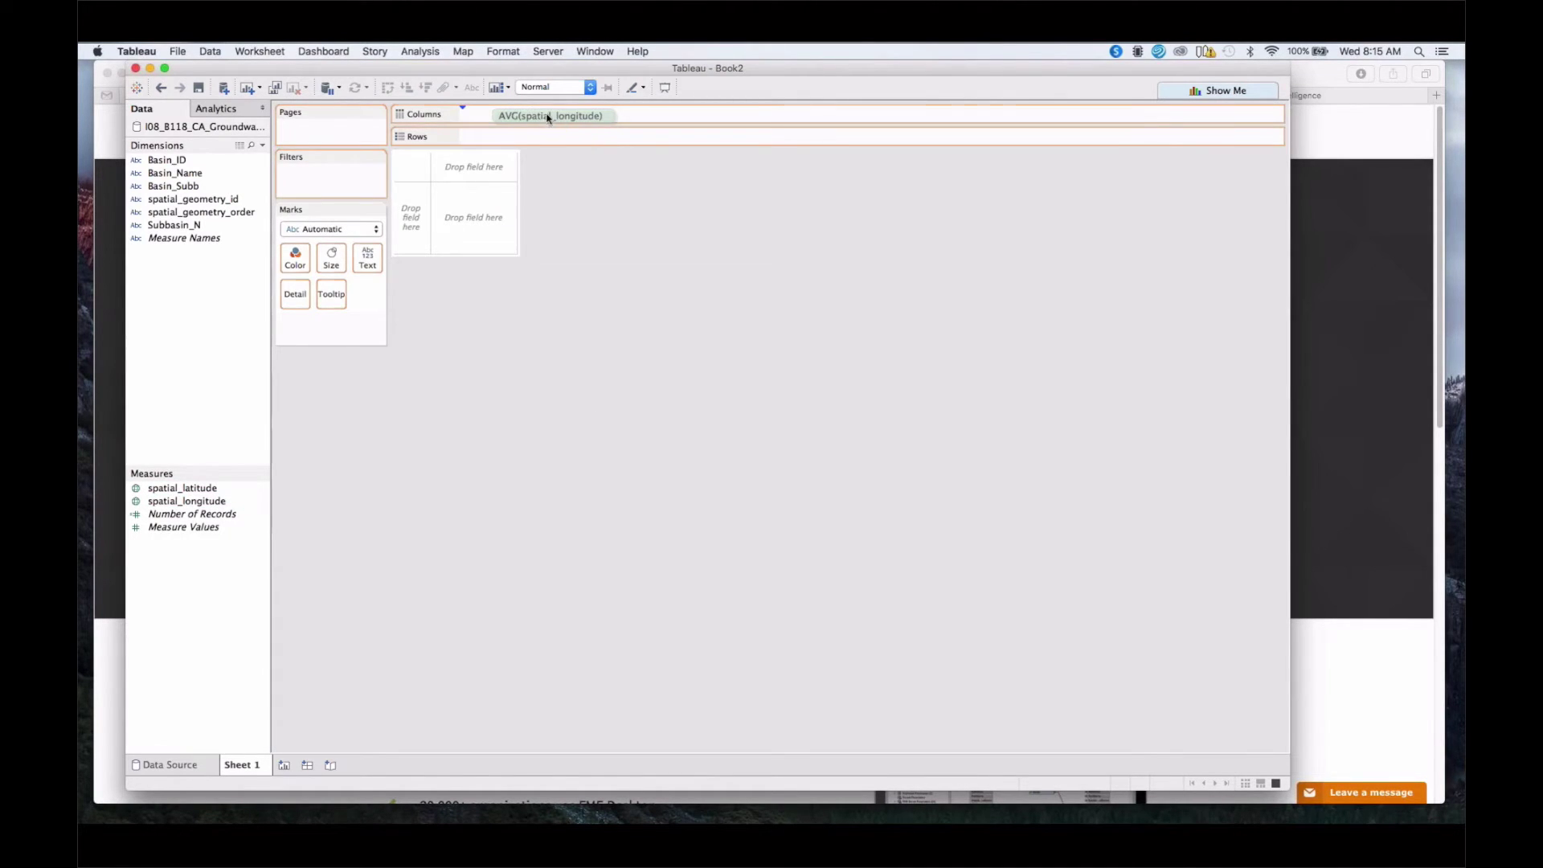
{"action": "left_click_drag", "start_coordinate": [196, 492], "coordinate": [568, 141]}
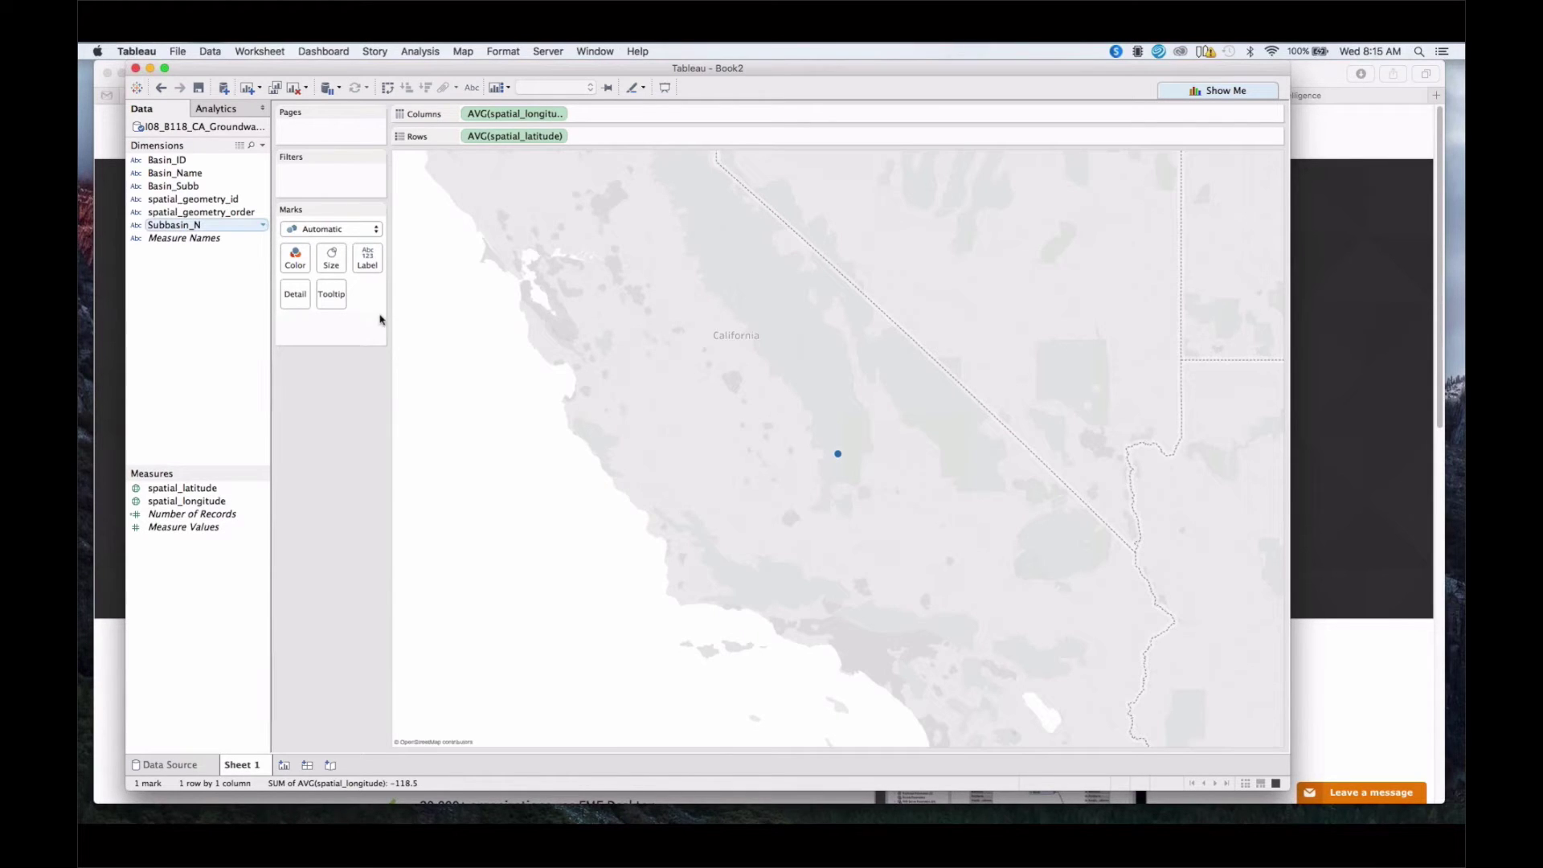
Add Basin_Name and Subbasin_N as detail on the map and set the mark type to Polygon.
{"action": "left_click", "coordinate": [207, 173]}
{"action": "left_click_drag", "start_coordinate": [208, 174], "coordinate": [311, 295]}
{"action": "left_click_drag", "start_coordinate": [178, 224], "coordinate": [295, 294]}
{"action": "left_click", "coordinate": [361, 233]}
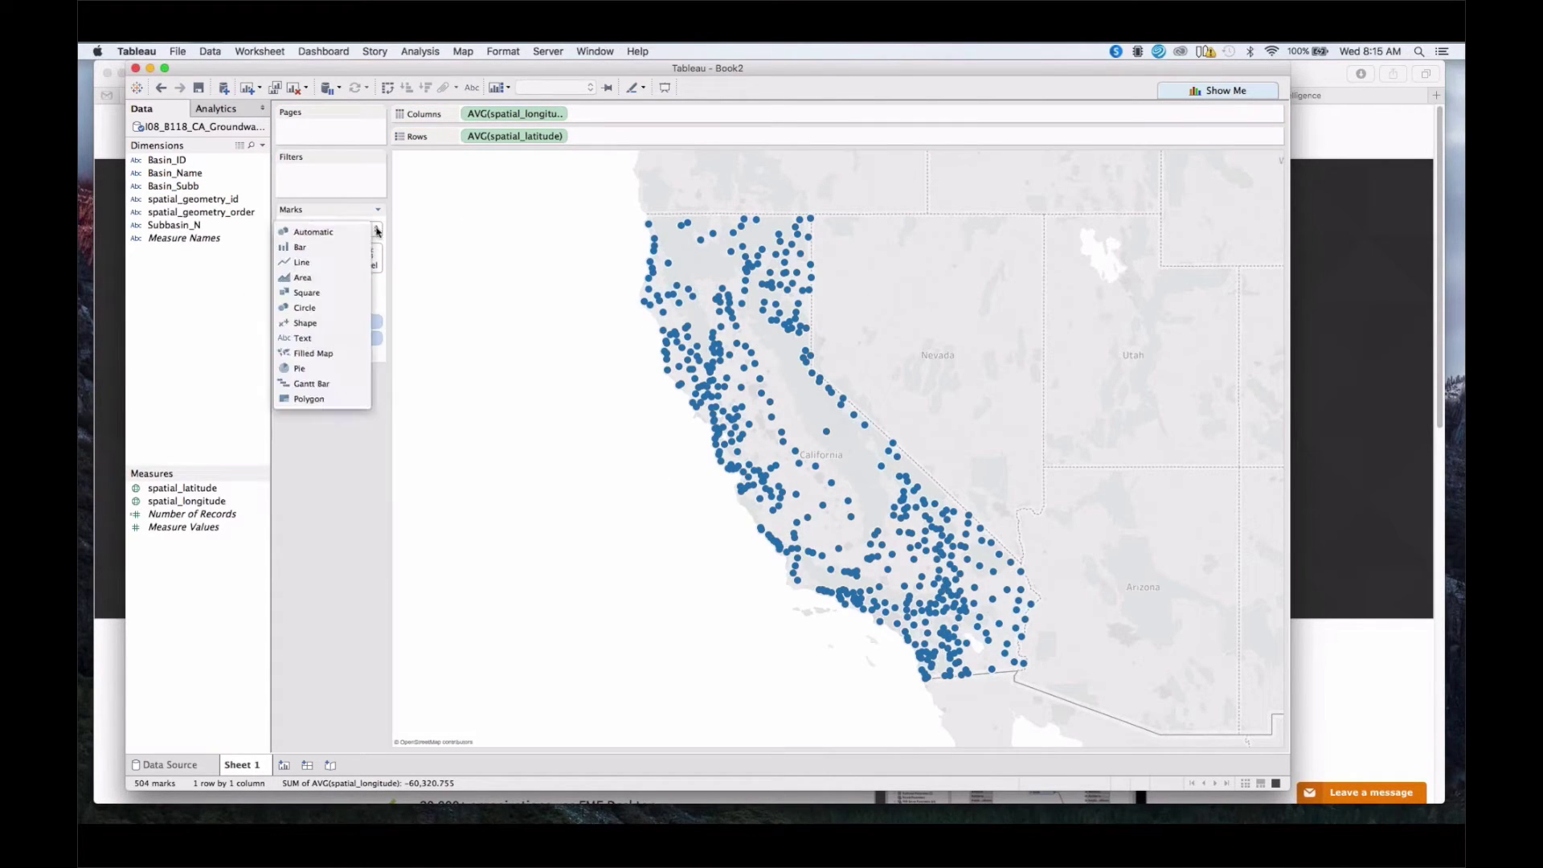
{"action": "left_click", "coordinate": [356, 402]}
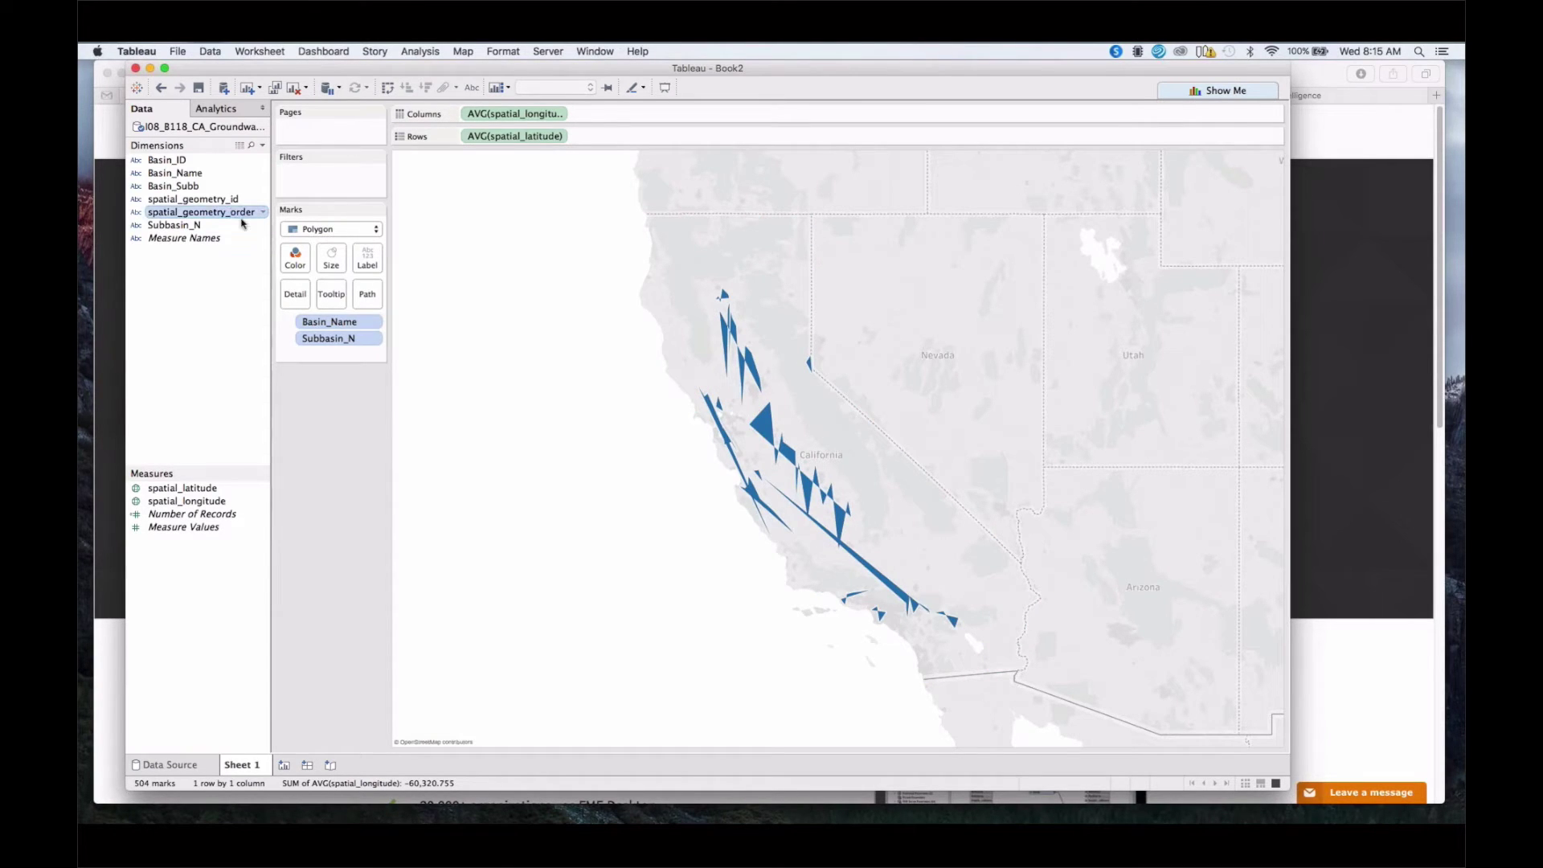
Use spatial_geometry_order as the polygon path and add Basin_ID to the marks as detail.
{"action": "left_click_drag", "start_coordinate": [241, 213], "coordinate": [376, 295]}
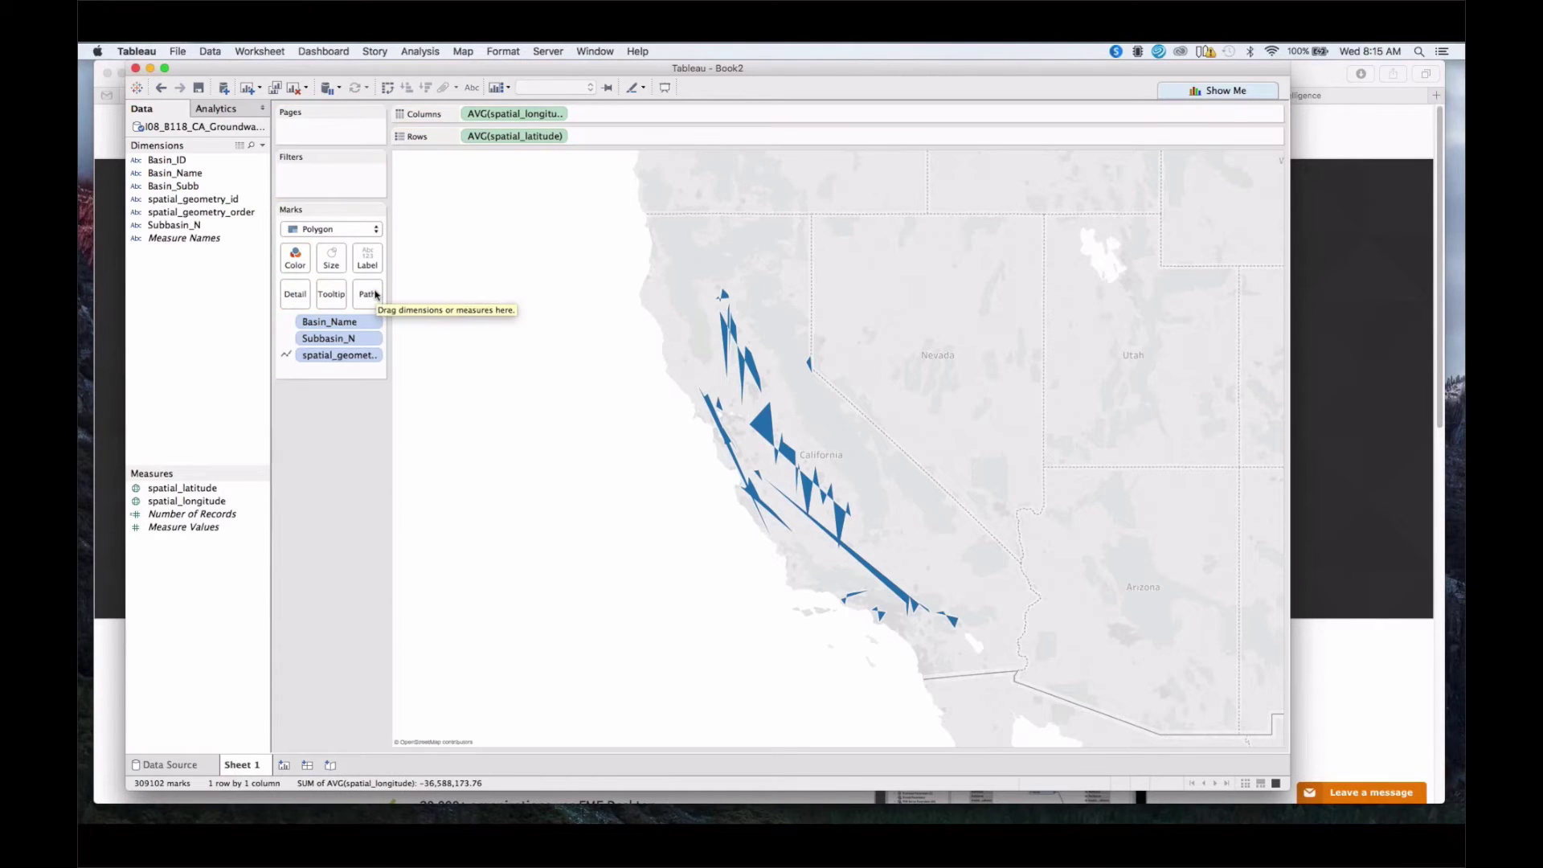
{"action": "left_click_drag", "start_coordinate": [165, 160], "coordinate": [295, 297]}
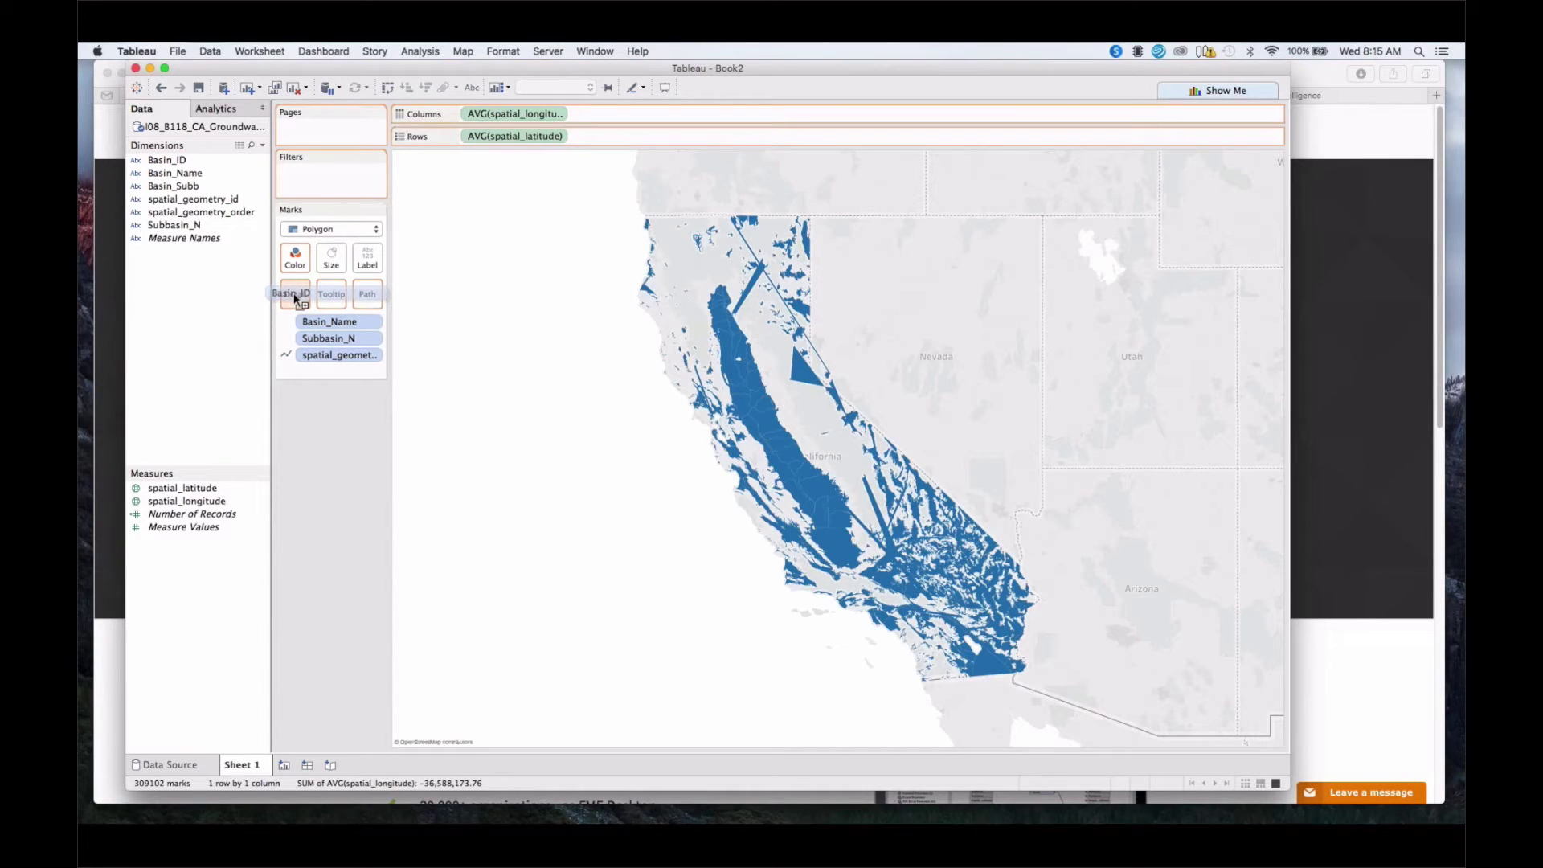
{"action": "left_click_drag", "start_coordinate": [295, 297], "coordinate": [294, 297]}
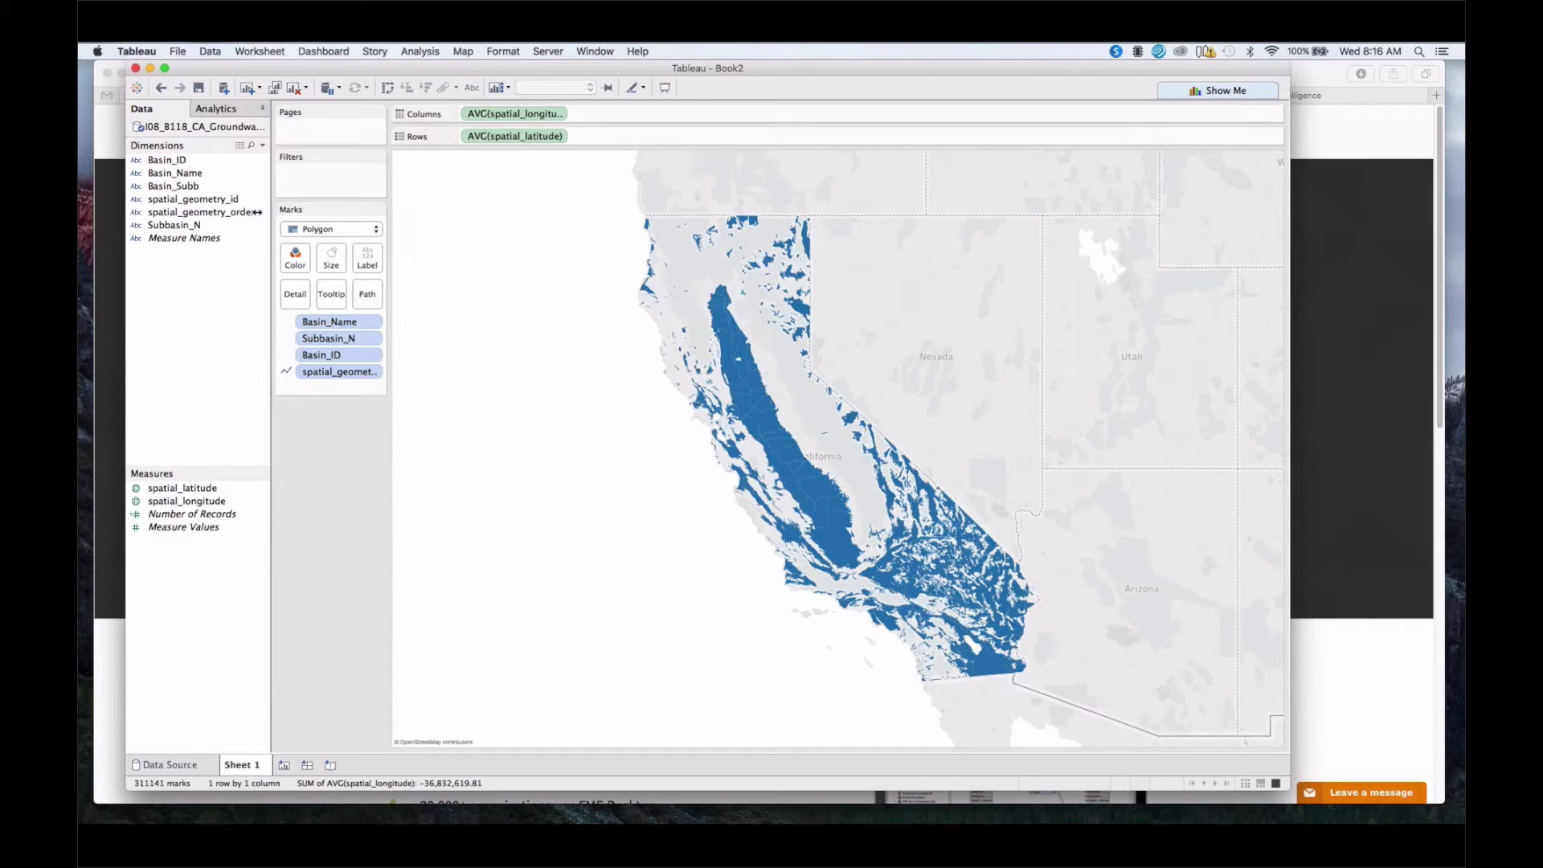
Start a new parameter named Basin Context with data type String and a list of allowable values.
{"action": "left_click", "coordinate": [263, 145]}
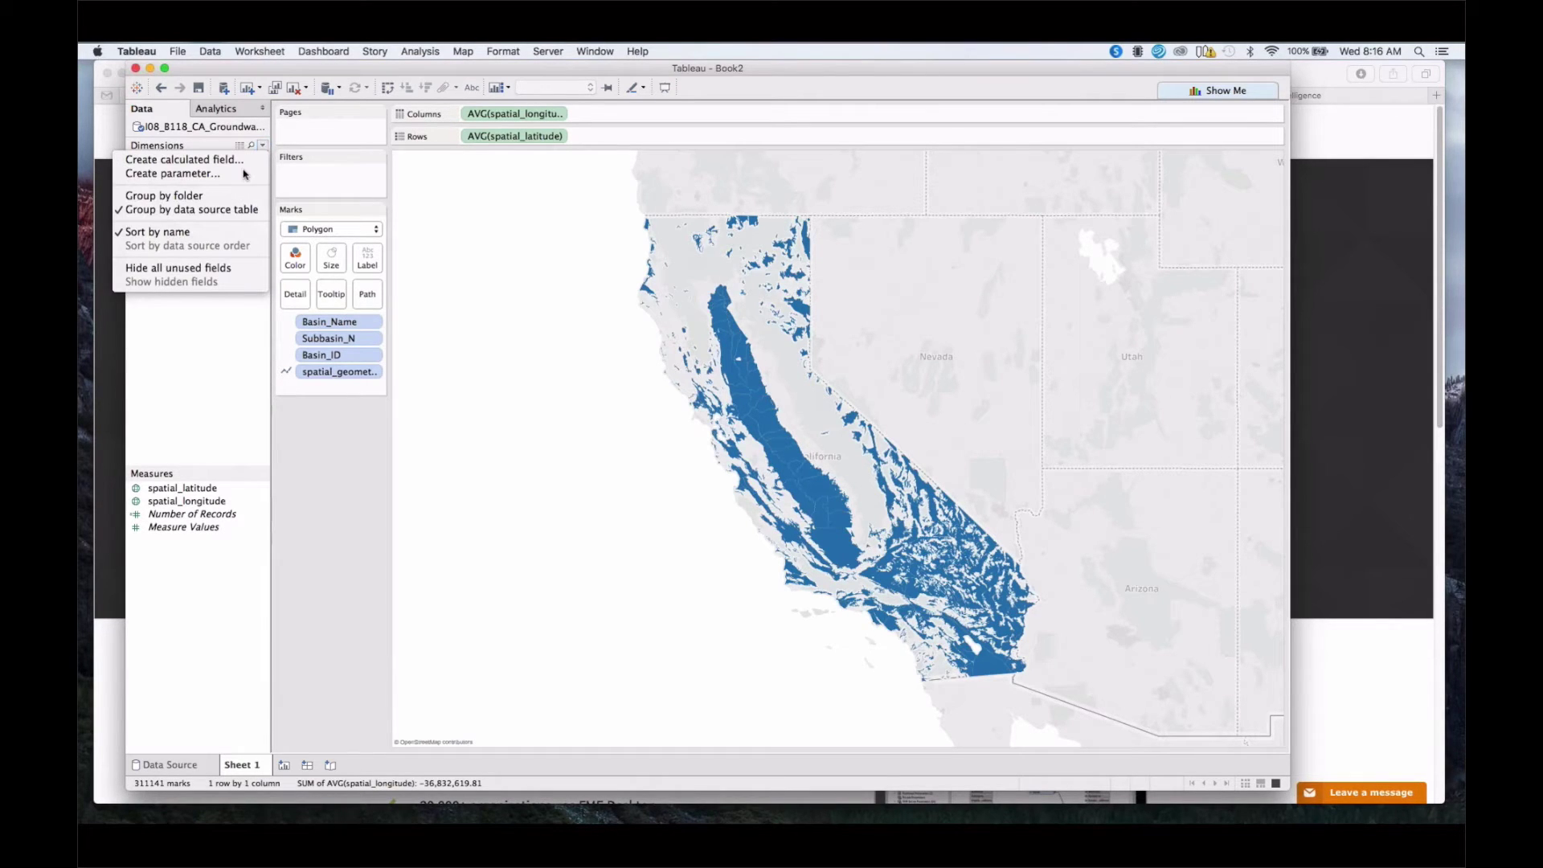
{"action": "left_click", "coordinate": [245, 173]}
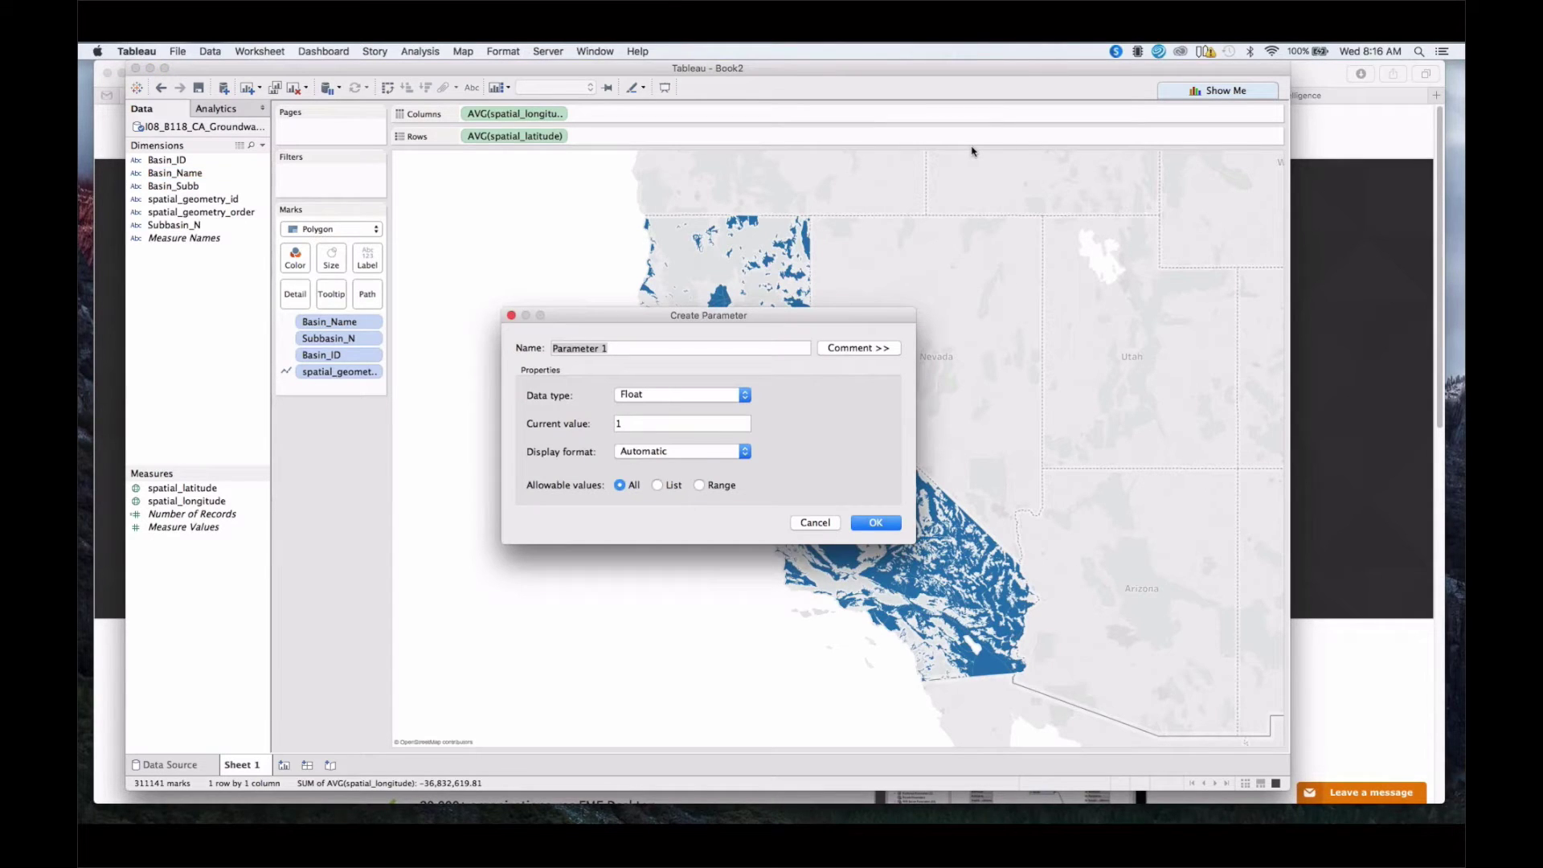
{"action": "type", "text": "Basin Context"}
{"action": "left_click", "coordinate": [744, 394]}
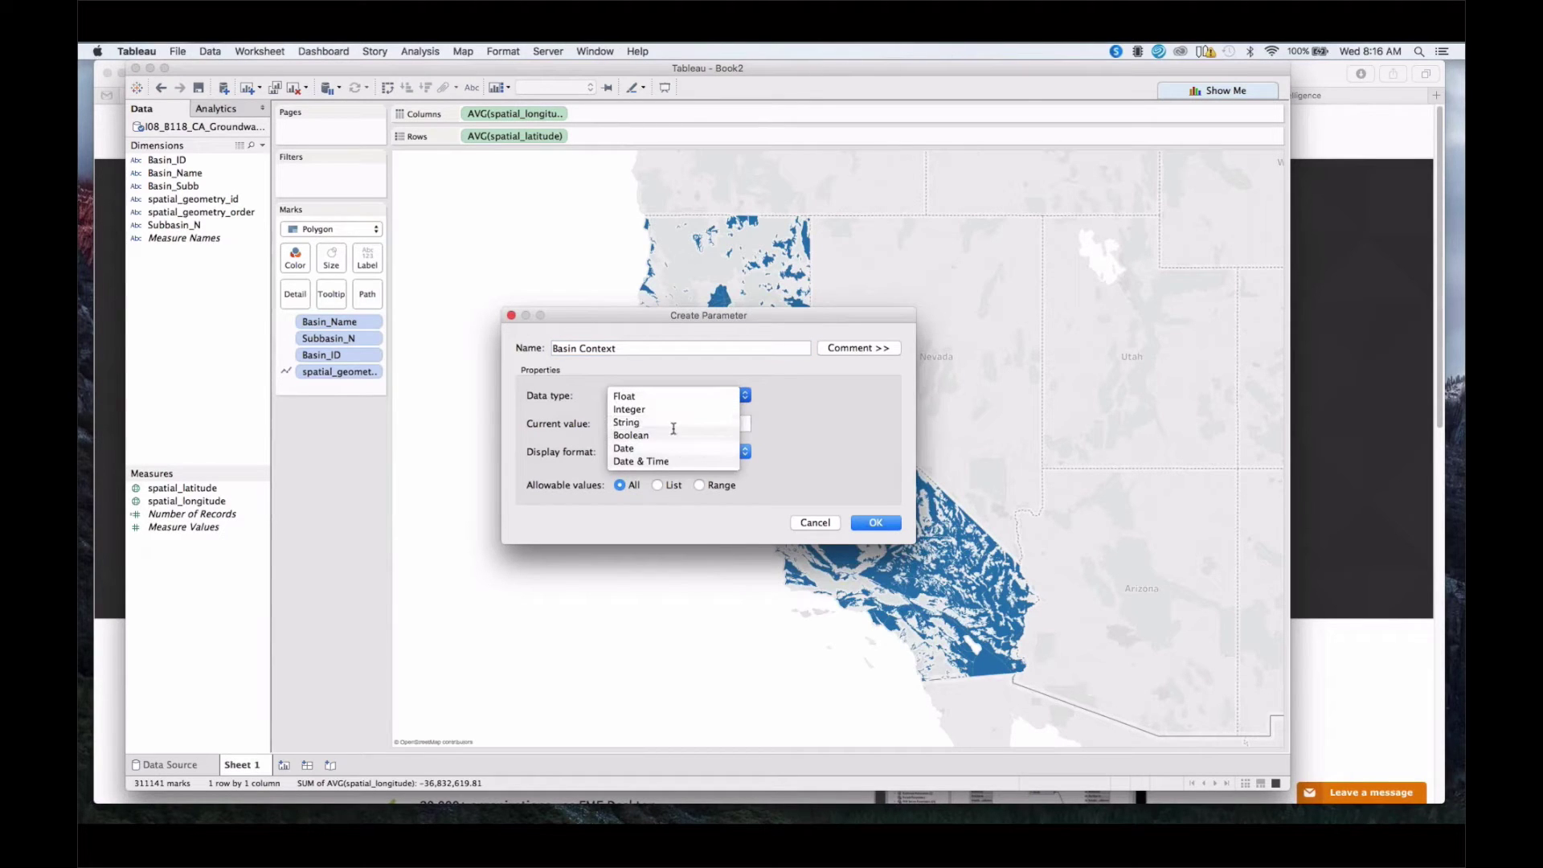
{"action": "left_click", "coordinate": [672, 422]}
{"action": "left_click", "coordinate": [657, 485]}
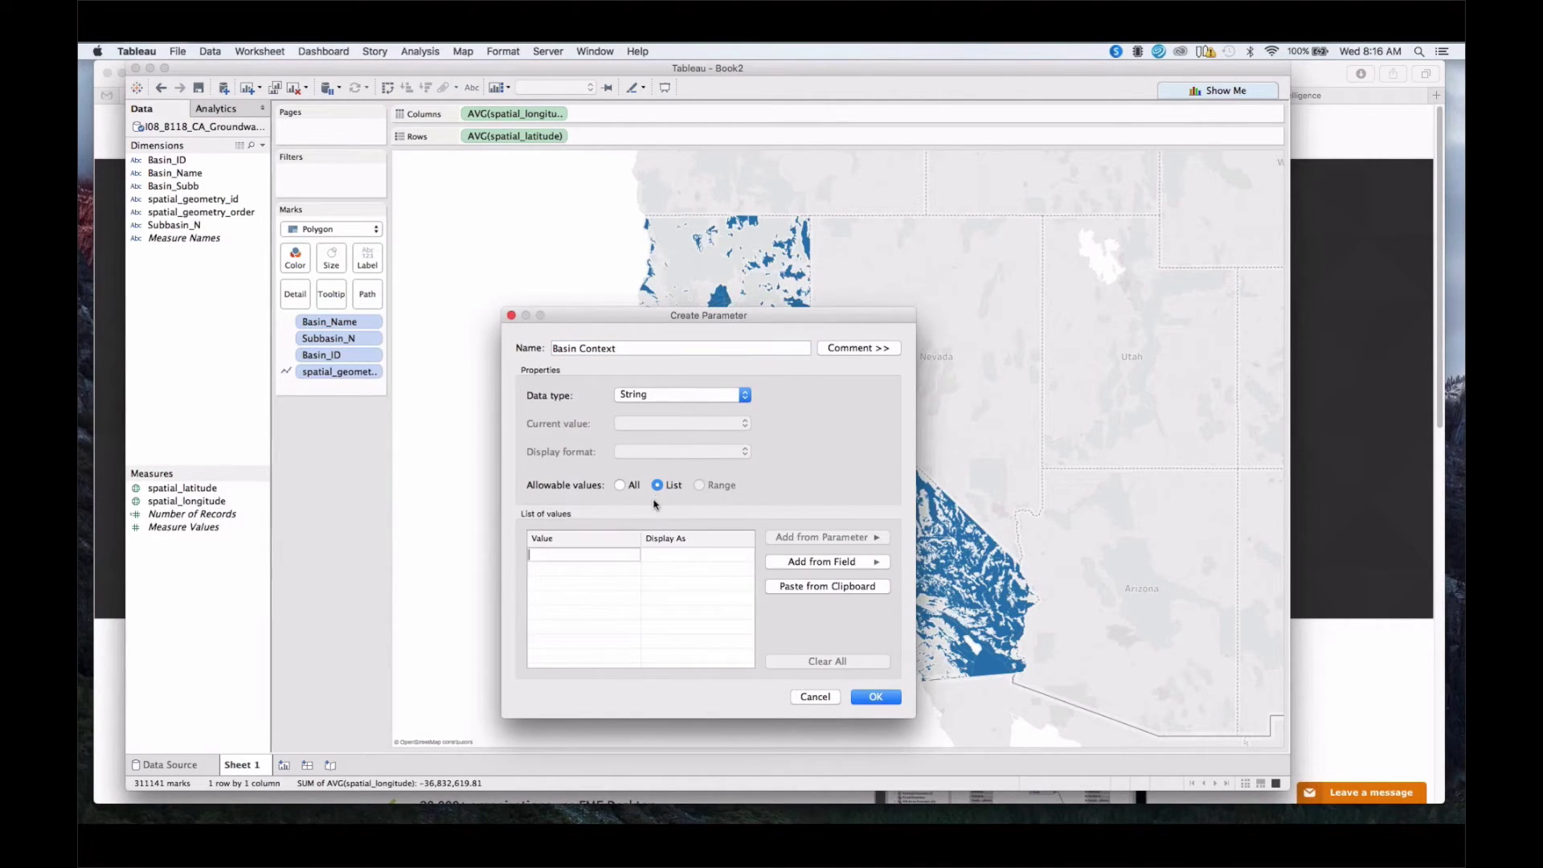
Enter Basin_Name and Subbasin_N as the parameter's list values and save the parameter.
{"action": "type", "text": "Basin_Name"}
{"action": "key", "text": "Return"}
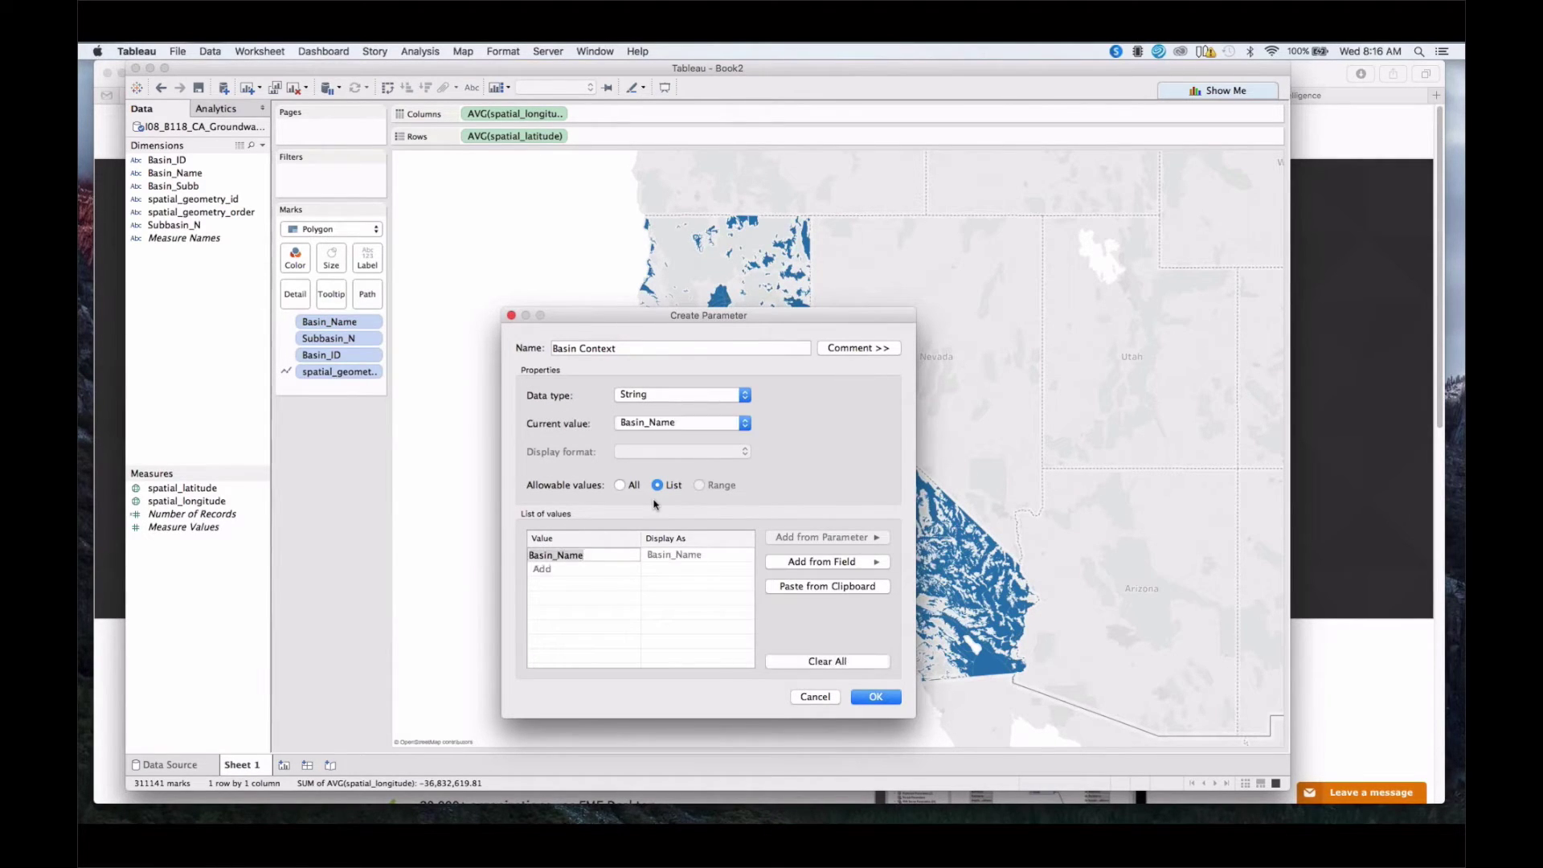
{"action": "left_click", "coordinate": [581, 569]}
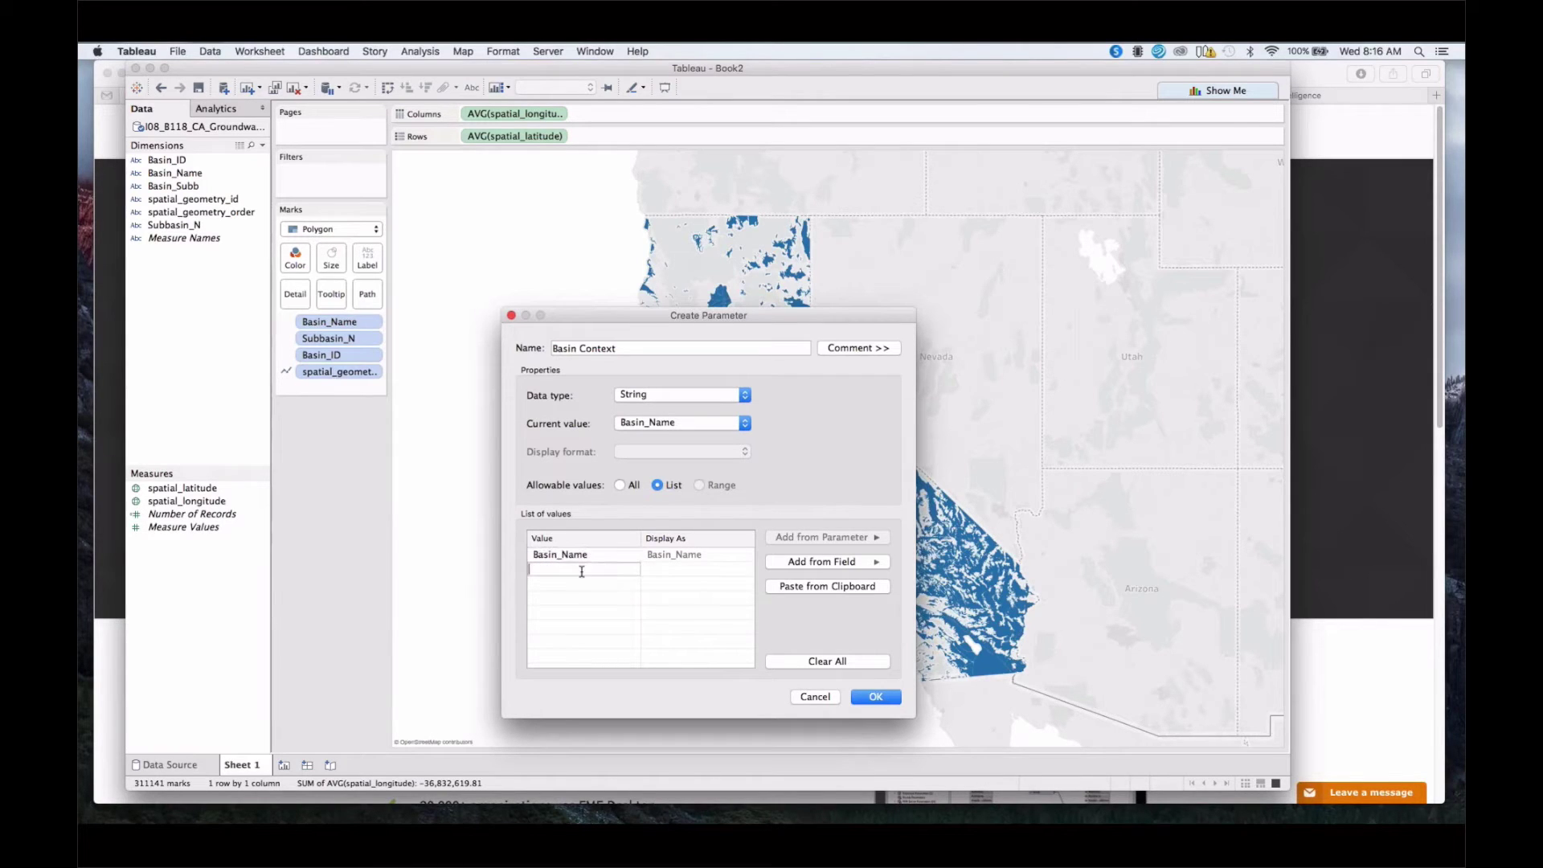
{"action": "type", "text": "Subbasin_N"}
{"action": "key", "text": "Return"}
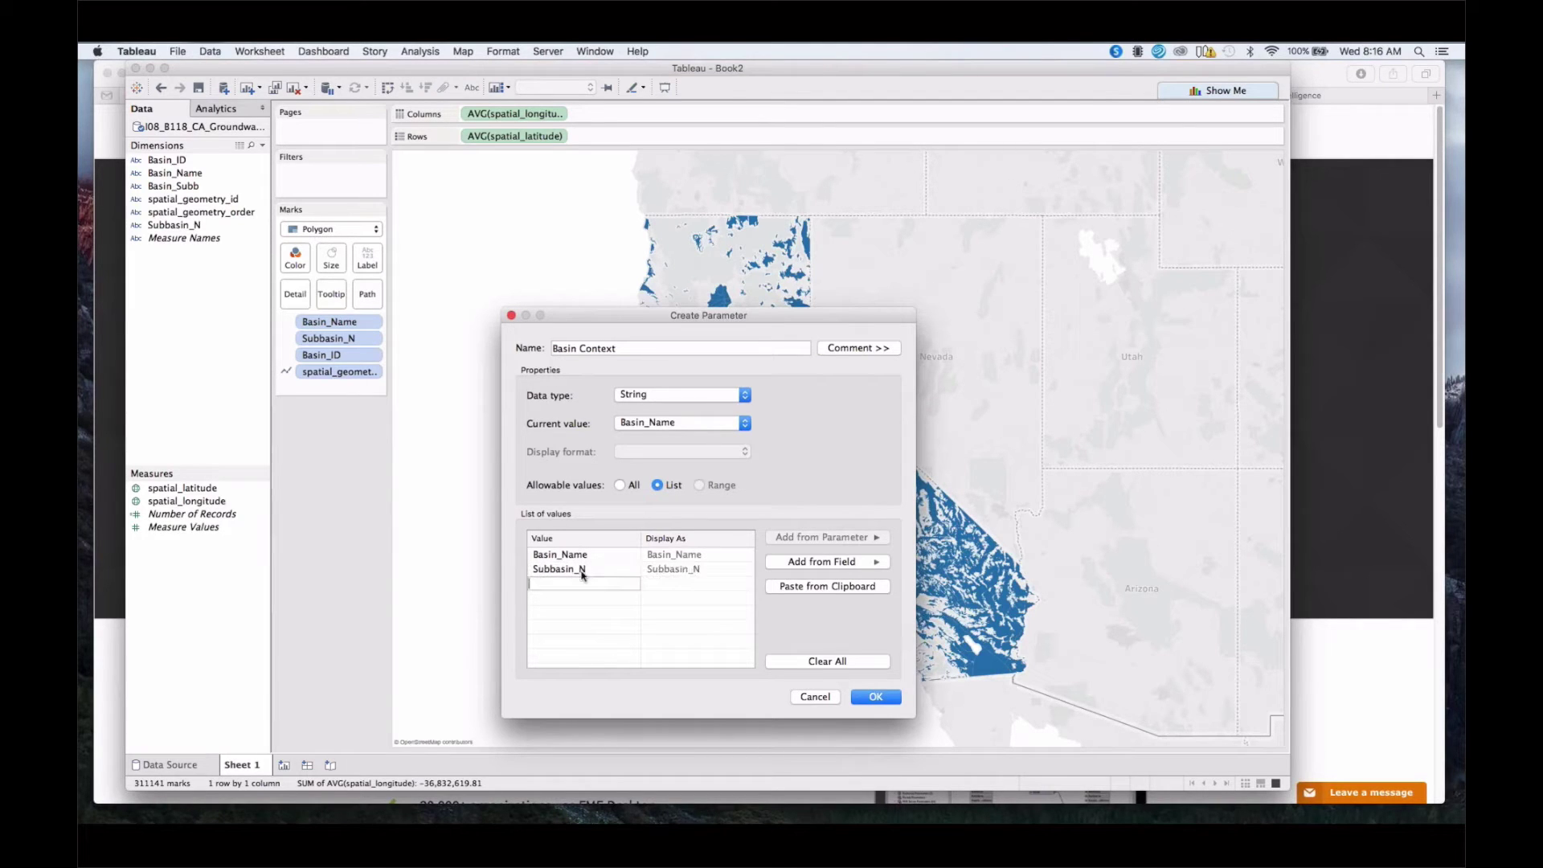
{"action": "left_click", "coordinate": [875, 697]}
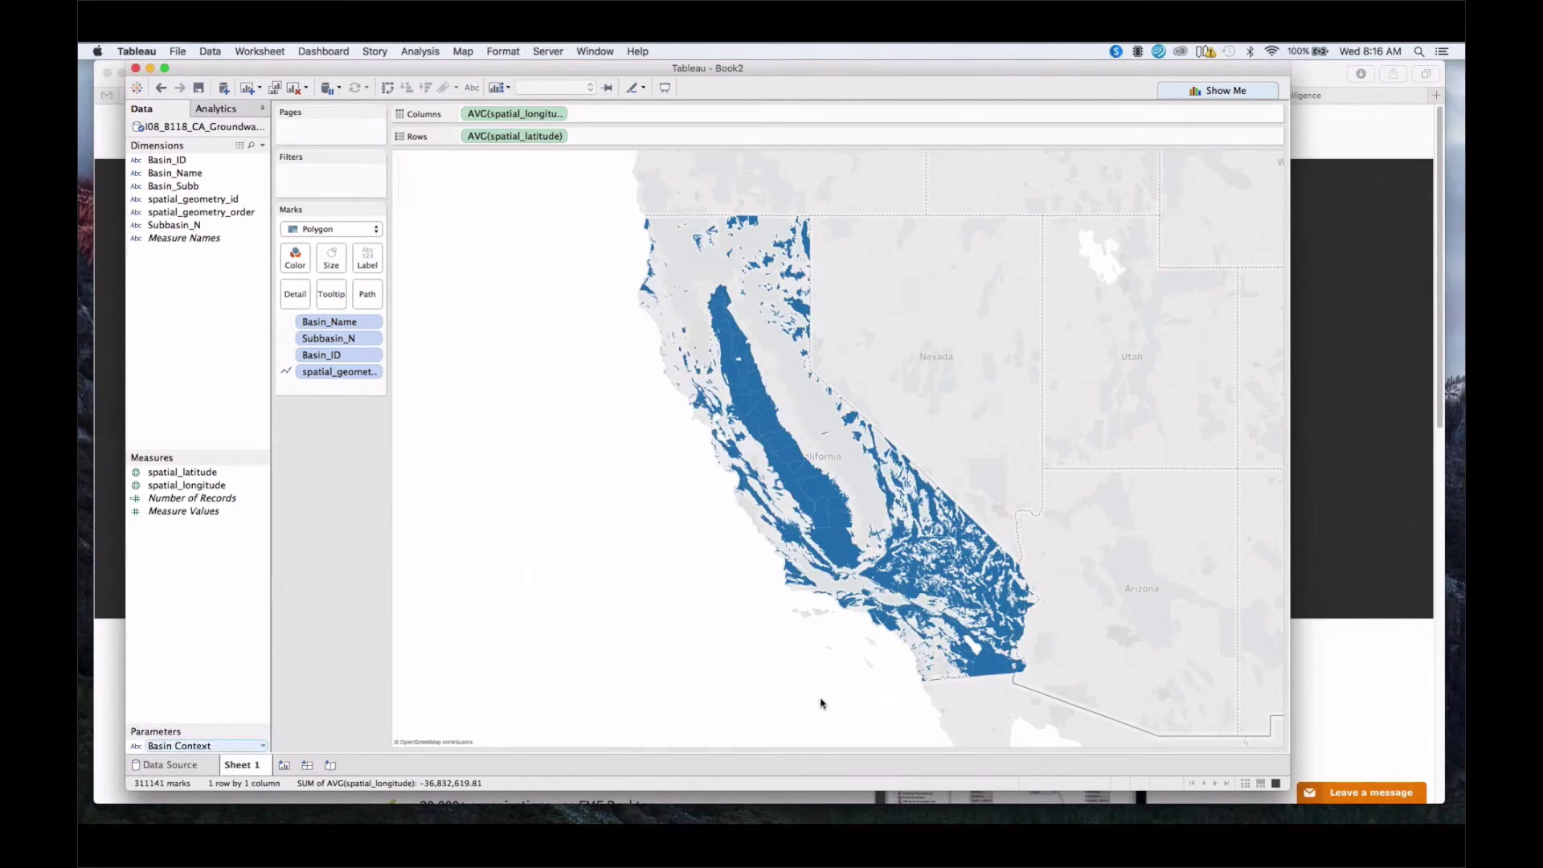
Create a calculated field named Basin from the Basin Context parameter, with CASE [Basin Context] as its opening line.
{"action": "right_click", "coordinate": [261, 747]}
{"action": "mouse_move", "coordinate": [327, 653]}
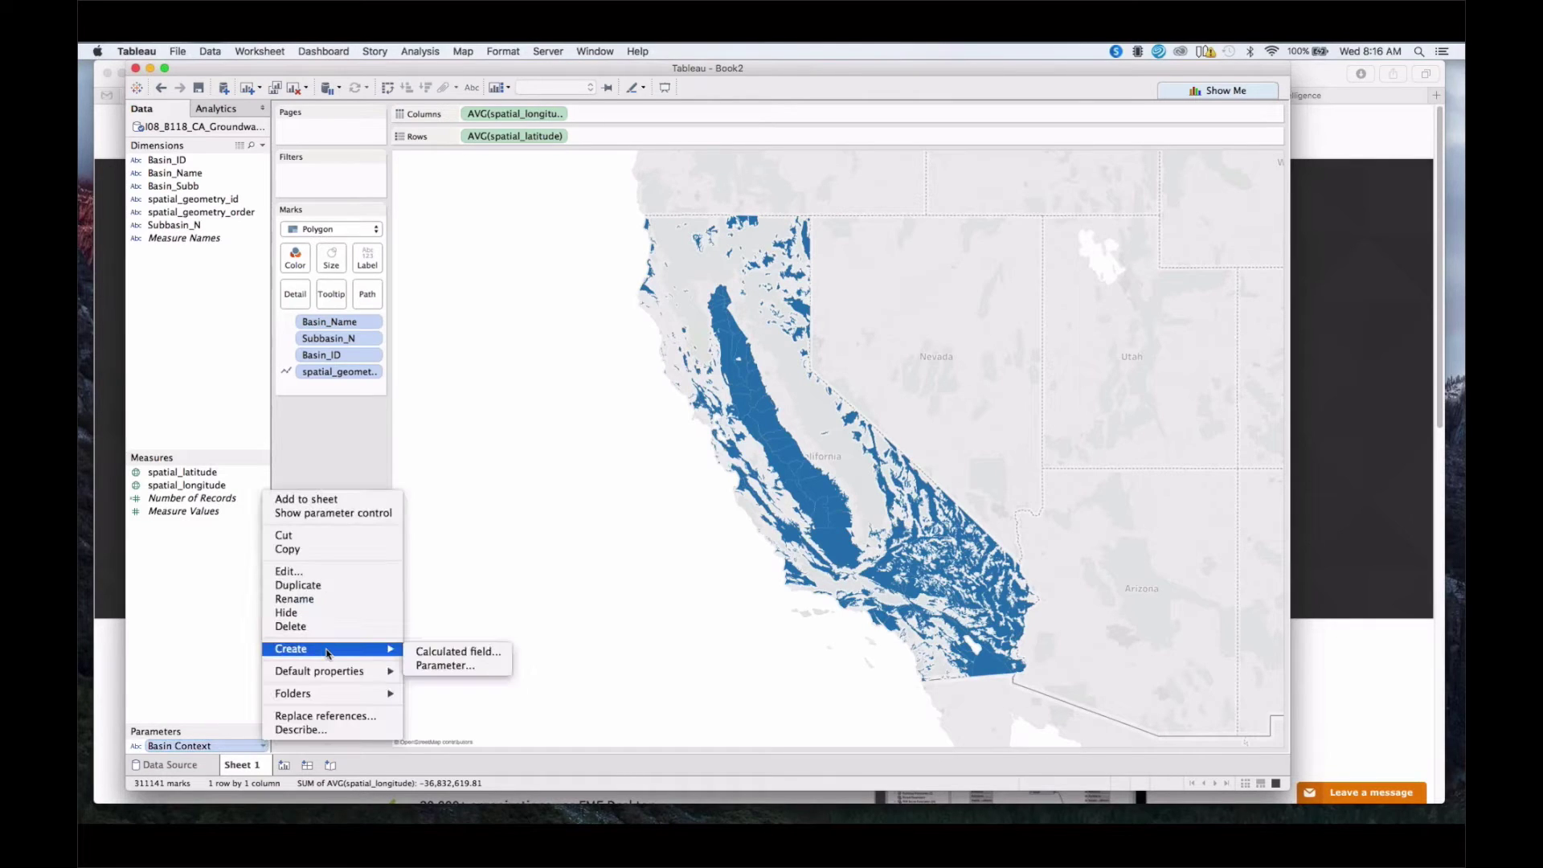
{"action": "left_click", "coordinate": [466, 652]}
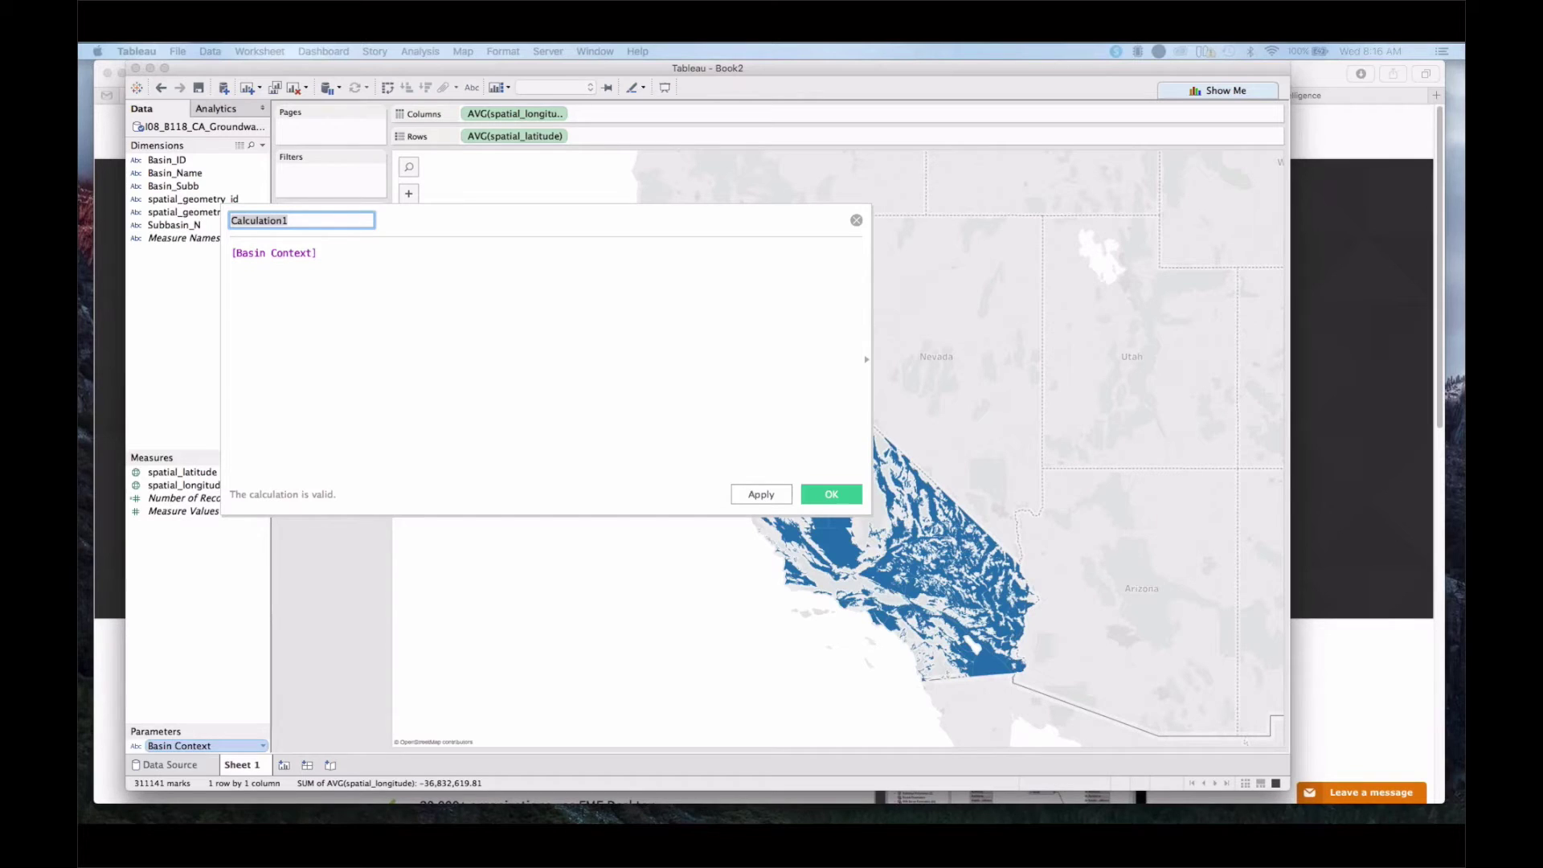
{"action": "type", "text": "Basin"}
{"action": "key", "text": "Tab"}
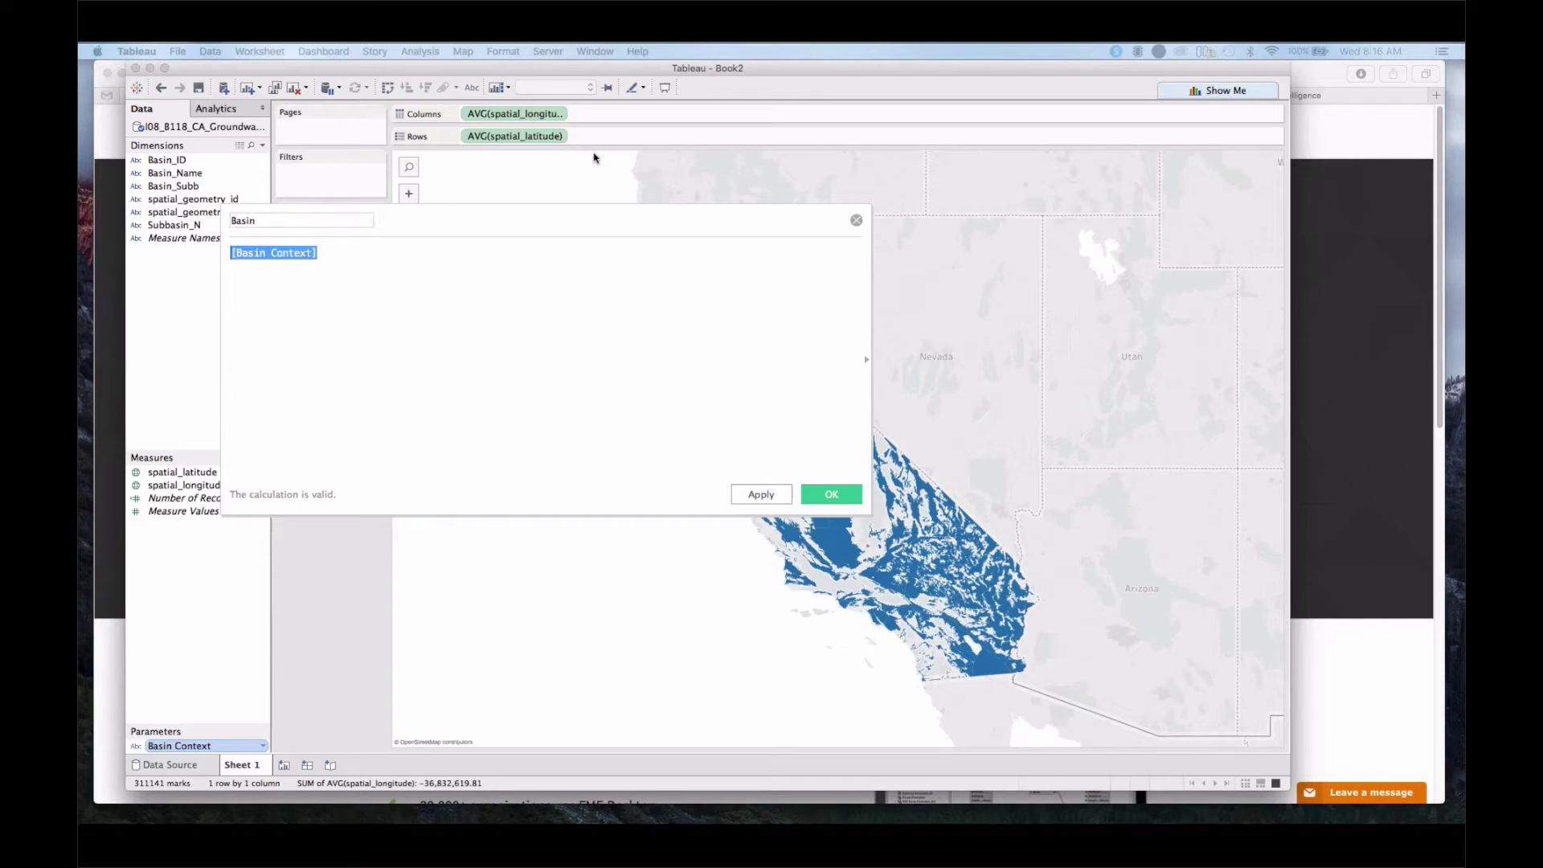
{"action": "key", "text": "Left"}
{"action": "type", "text": "C"}
{"action": "key", "text": "Return"}
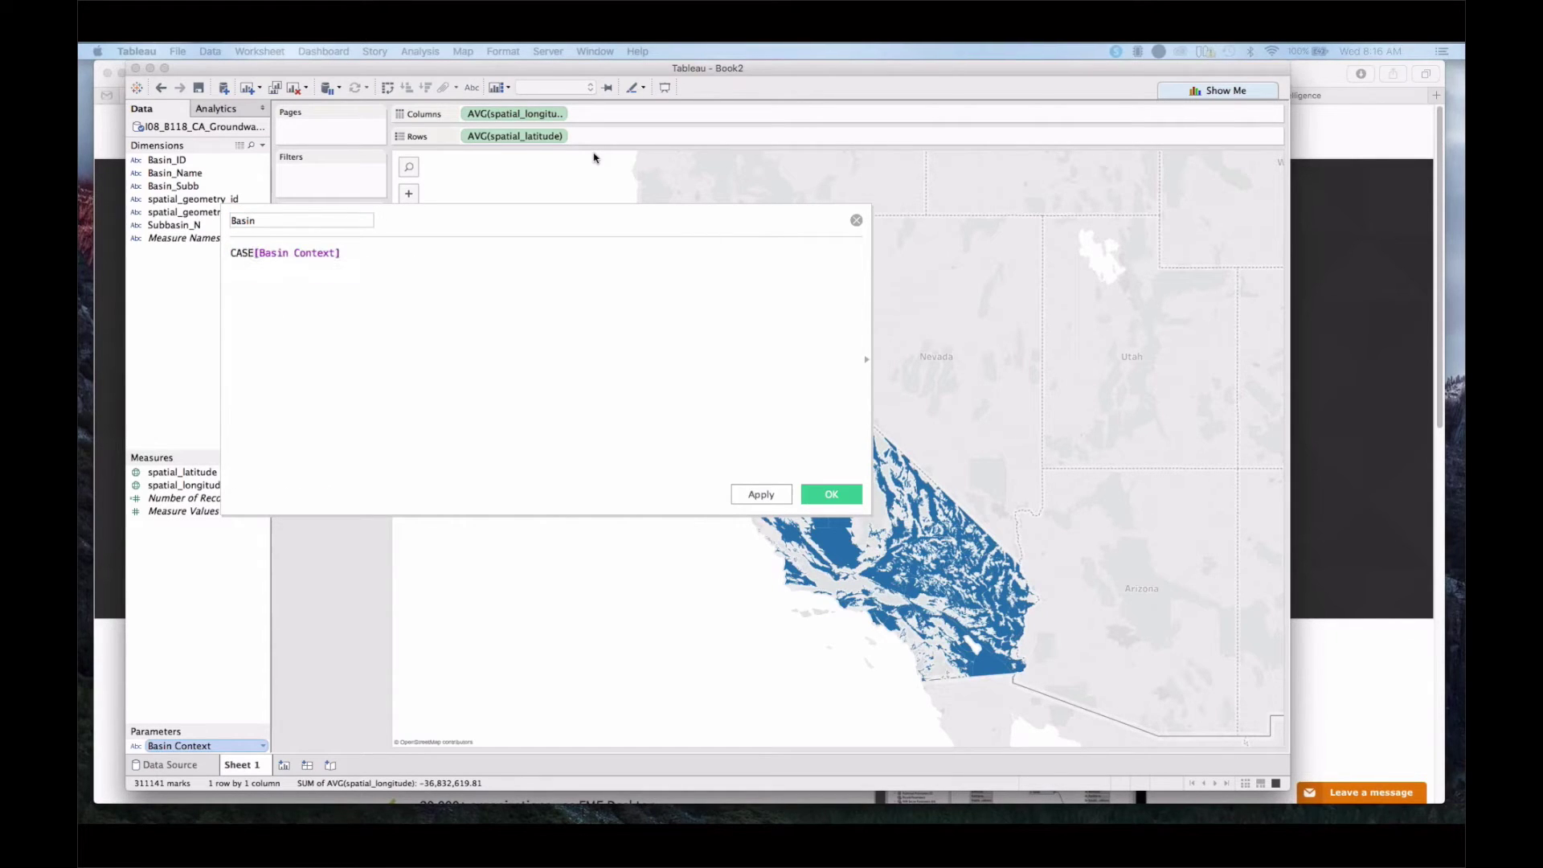
{"action": "key", "text": "Return"}
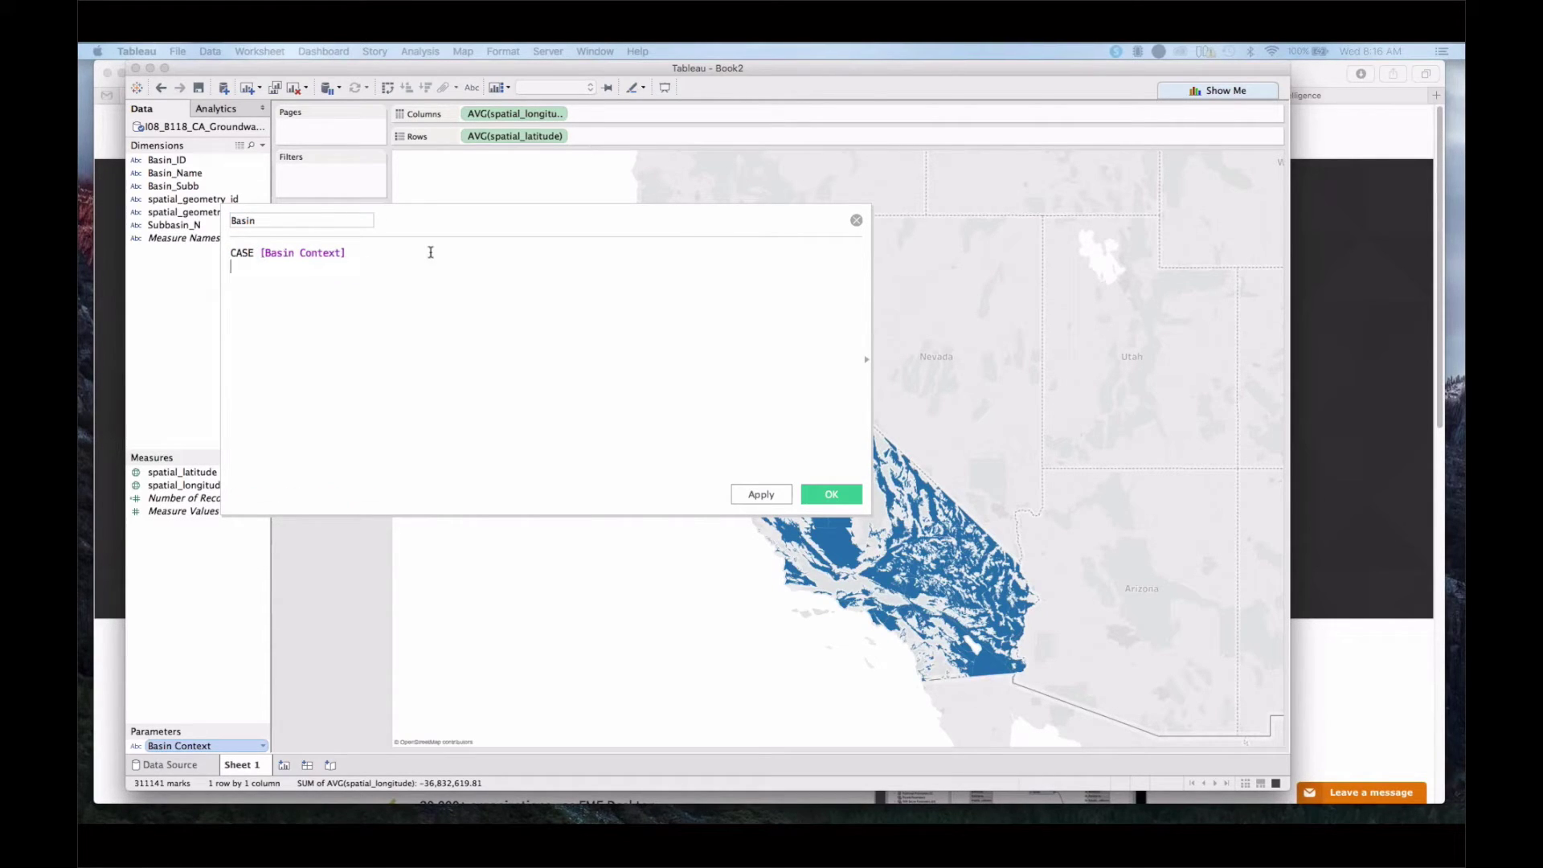
On the second line of the Basin formula, write the condition for 'Basin_Name' followed by THEN.
{"action": "type", "text": "WEHN '"}
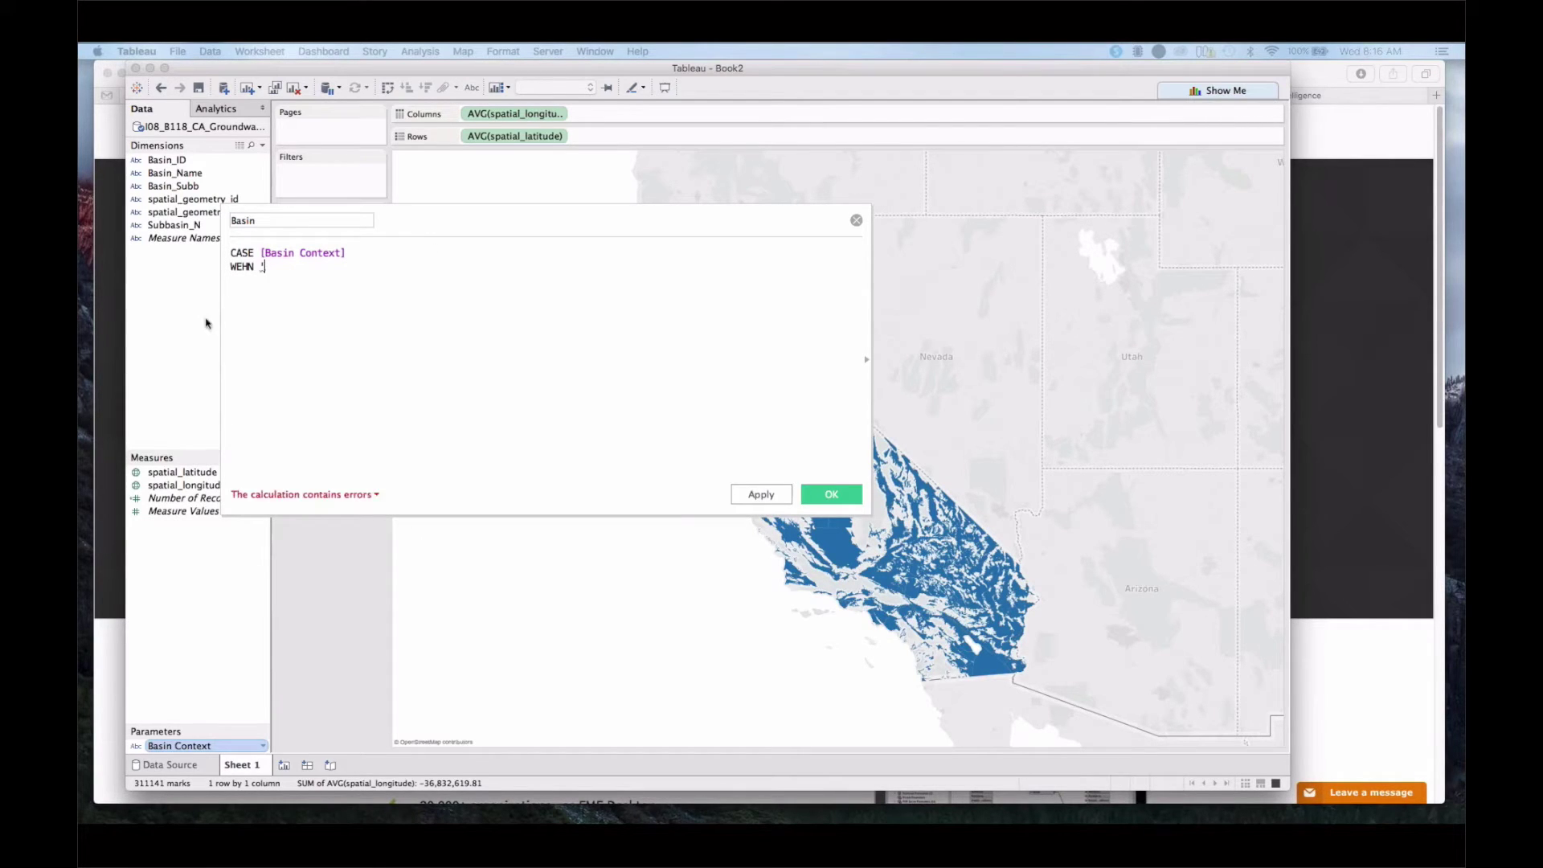
{"action": "type", "text": "Basin)"}
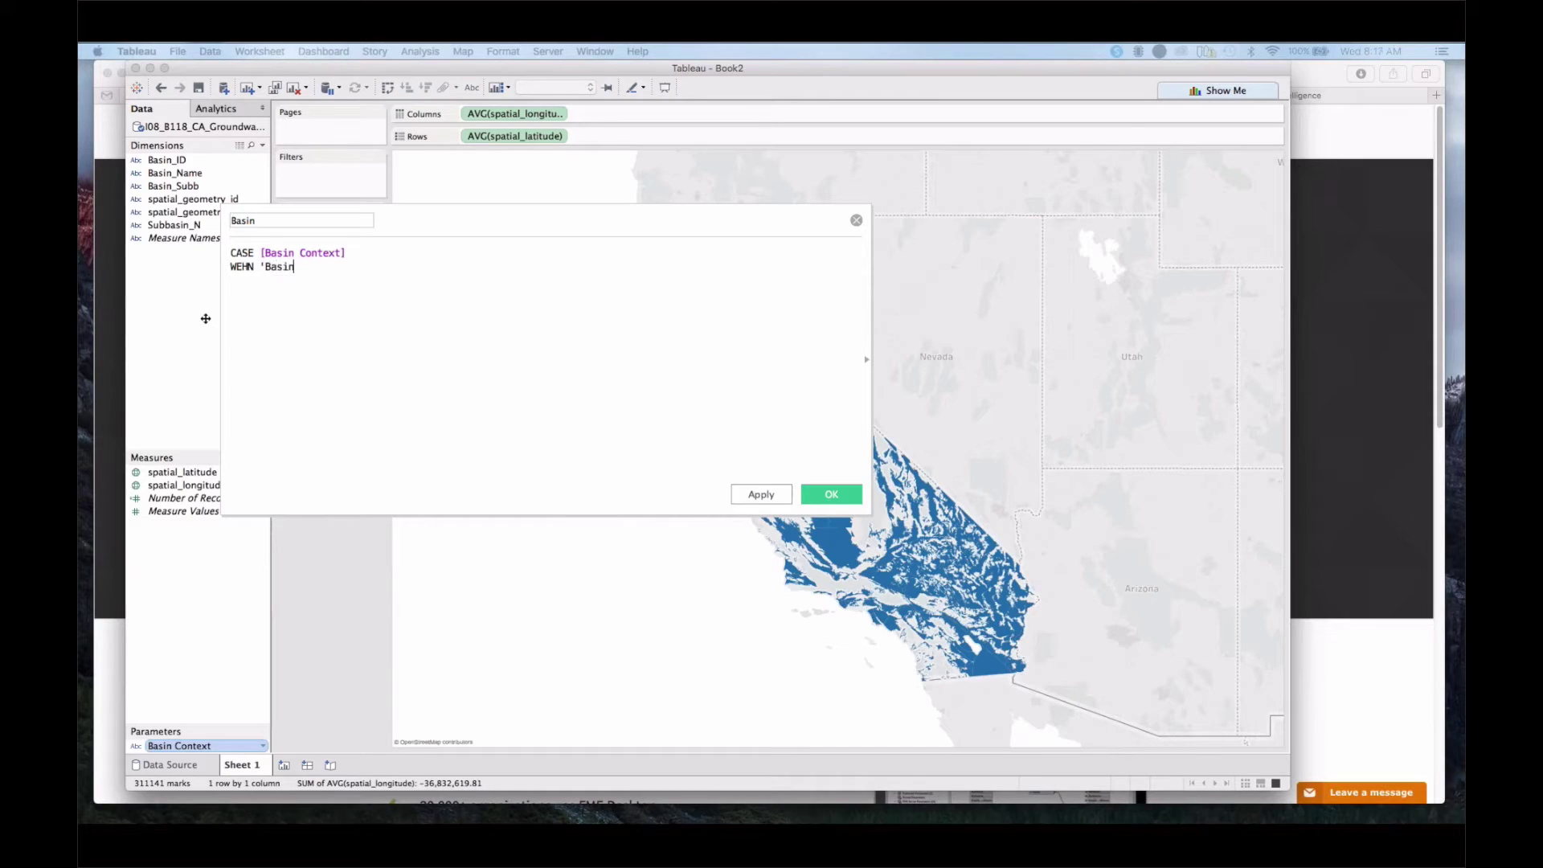
{"action": "key", "text": "BackSpace"}
{"action": "type", "text": "_Context"}
{"action": "key", "text": "BackSpace"}
{"action": "key", "text": "BackSpace"}
{"action": "key", "text": "BackSpace"}
{"action": "key", "text": "BackSpace"}
{"action": "key", "text": "BackSpace"}
{"action": "key", "text": "BackSpace"}
{"action": "key", "text": "BackSpace"}
{"action": "type", "text": "Name' THGE"}
{"action": "key", "text": "BackSpace"}
{"action": "key", "text": "BackSpace"}
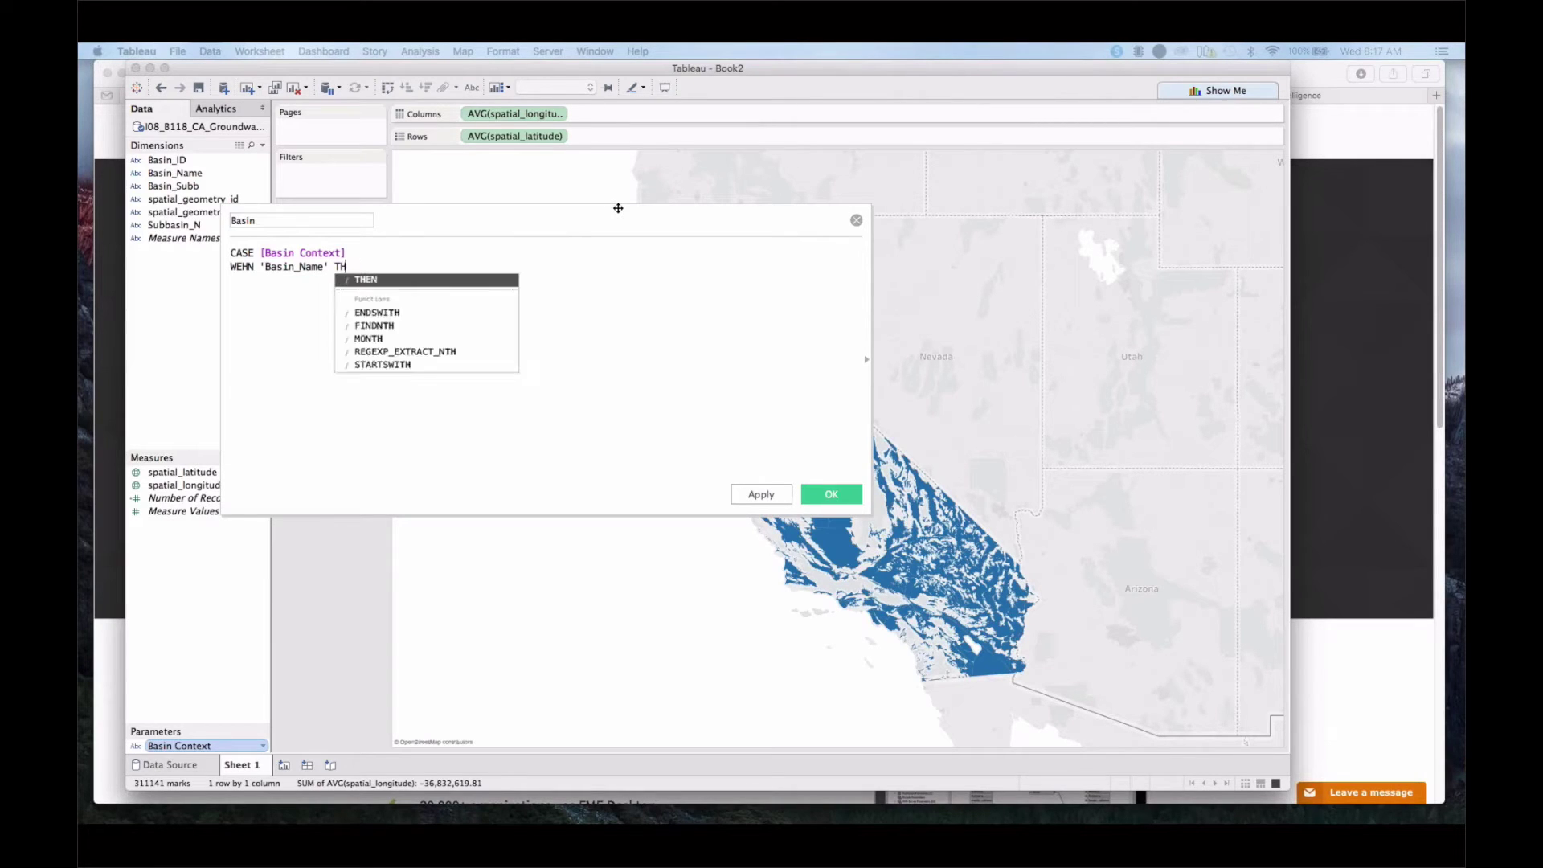
{"action": "type", "text": "EN"}
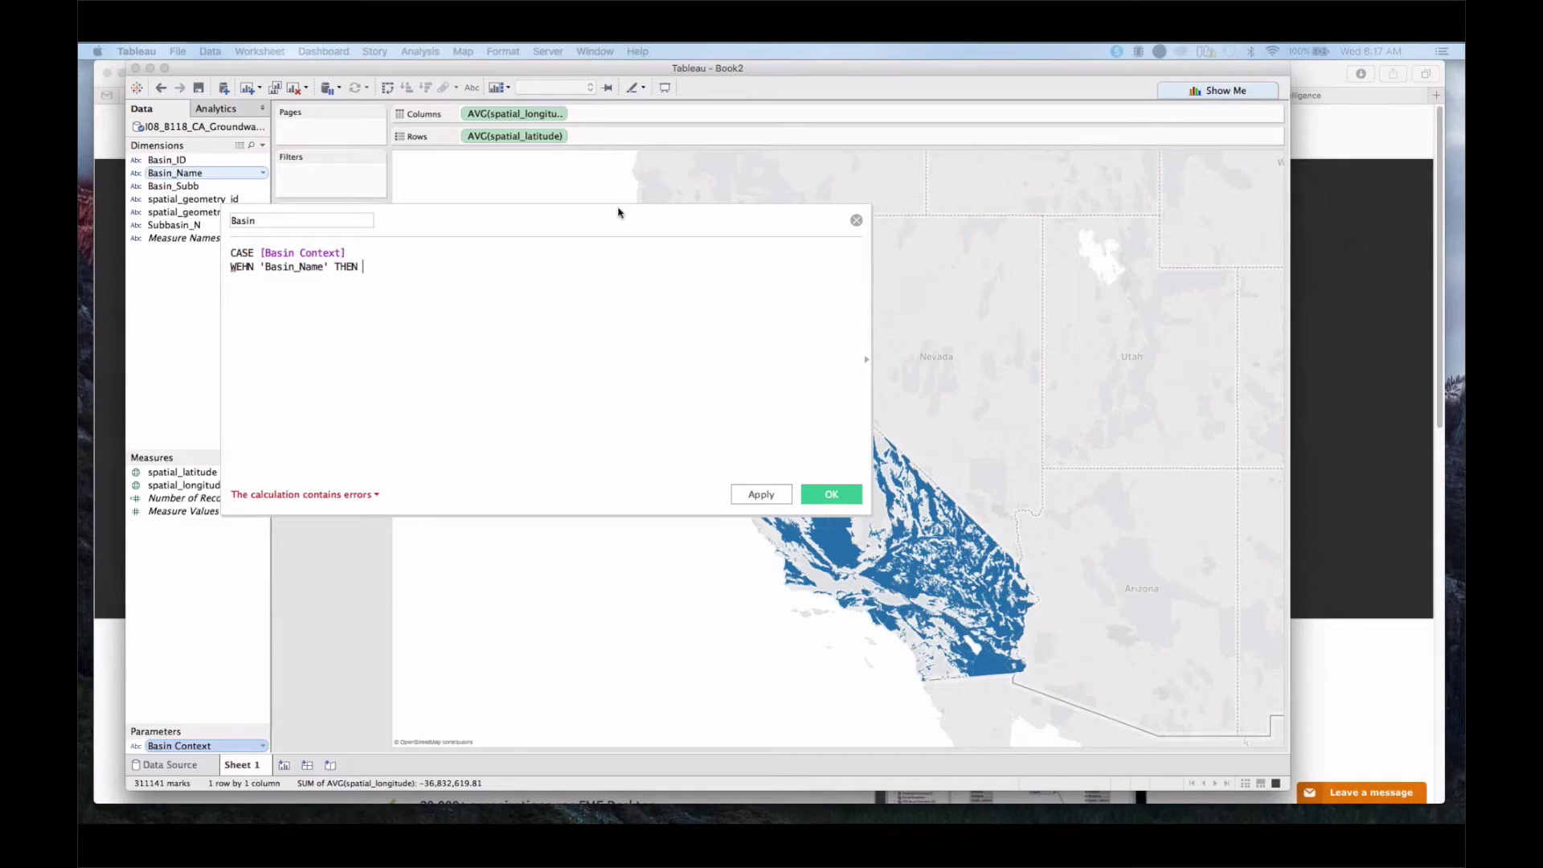
Complete the first branch with the [Basin_Name] field, correct its keyword to WHEN, and start a second WHEN line.
{"action": "left_click_drag", "start_coordinate": [175, 172], "coordinate": [345, 253]}
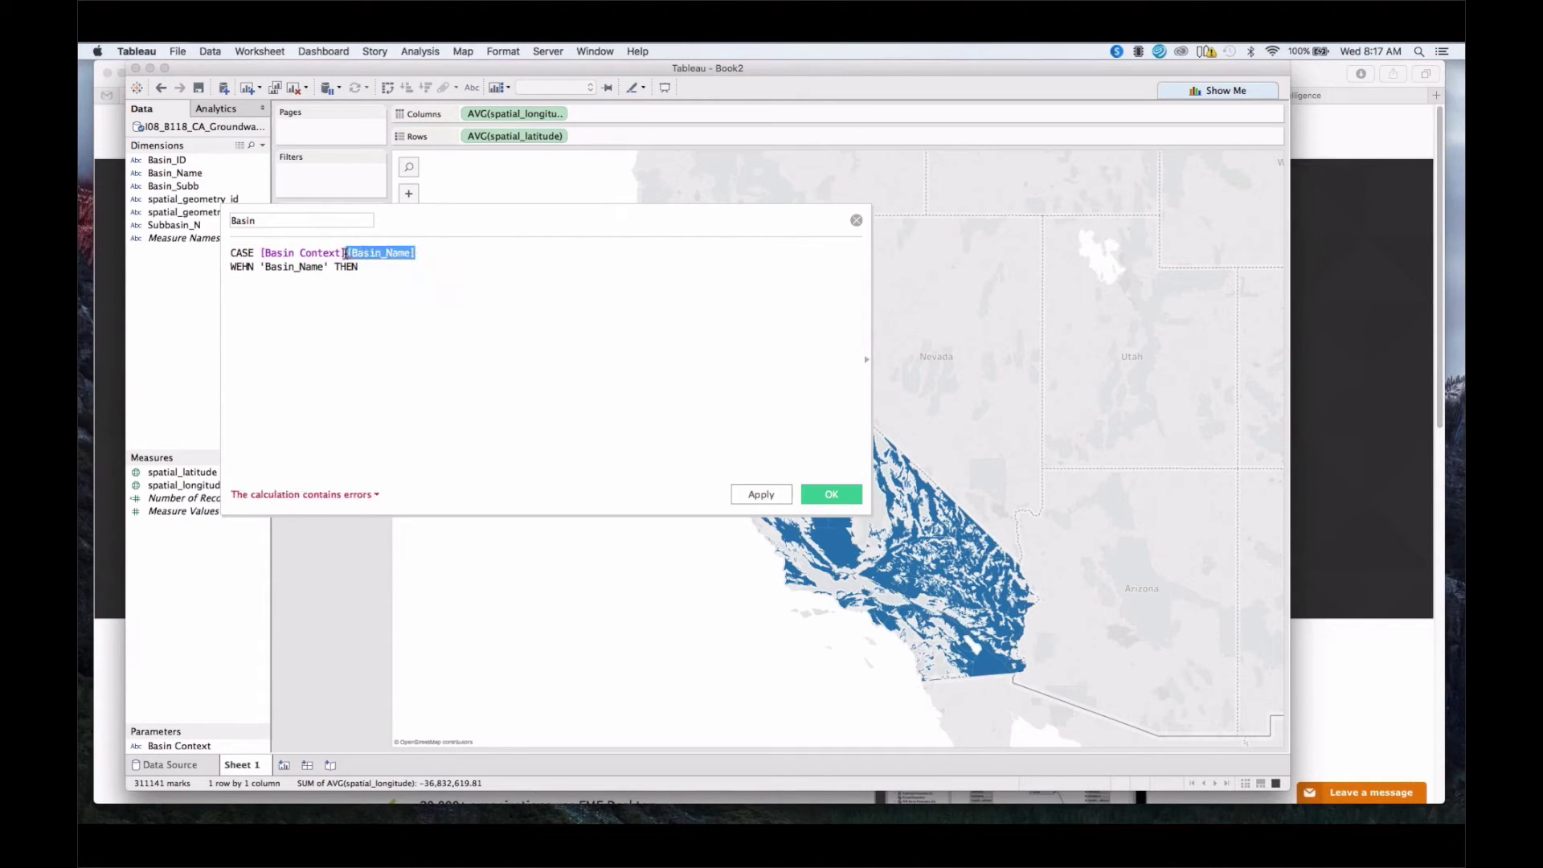
{"action": "key", "text": "BackSpace"}
{"action": "left_click", "coordinate": [385, 270]}
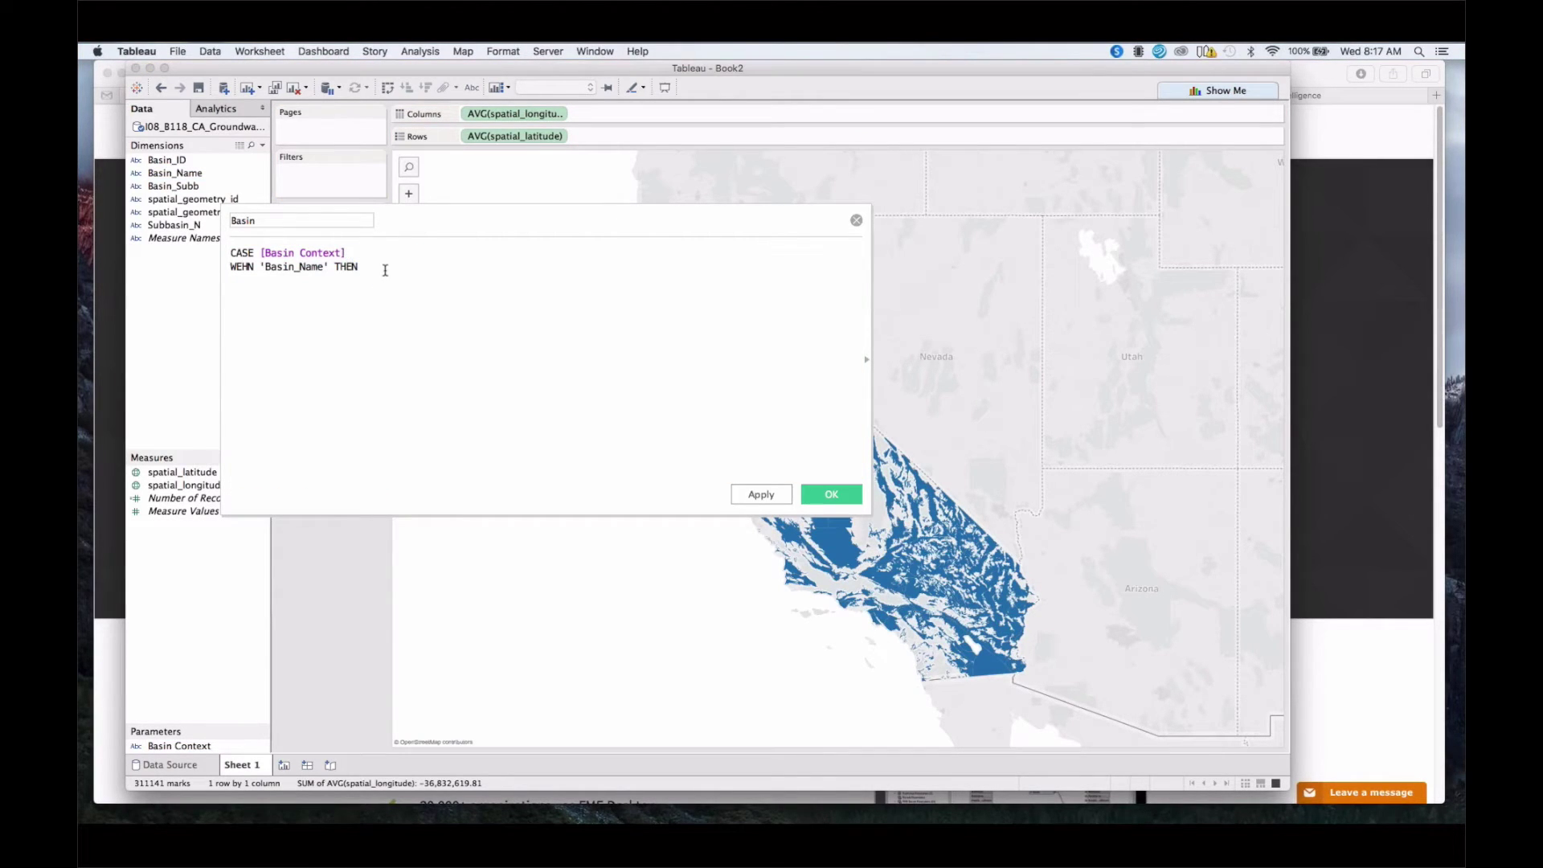
{"action": "type", "text": "[Basin_Name]"}
{"action": "key", "text": "Return"}
{"action": "type", "text": "WHEN"}
{"action": "key", "text": "Up"}
{"action": "key", "text": "shift+Home"}
{"action": "type", "text": "WHEN"}
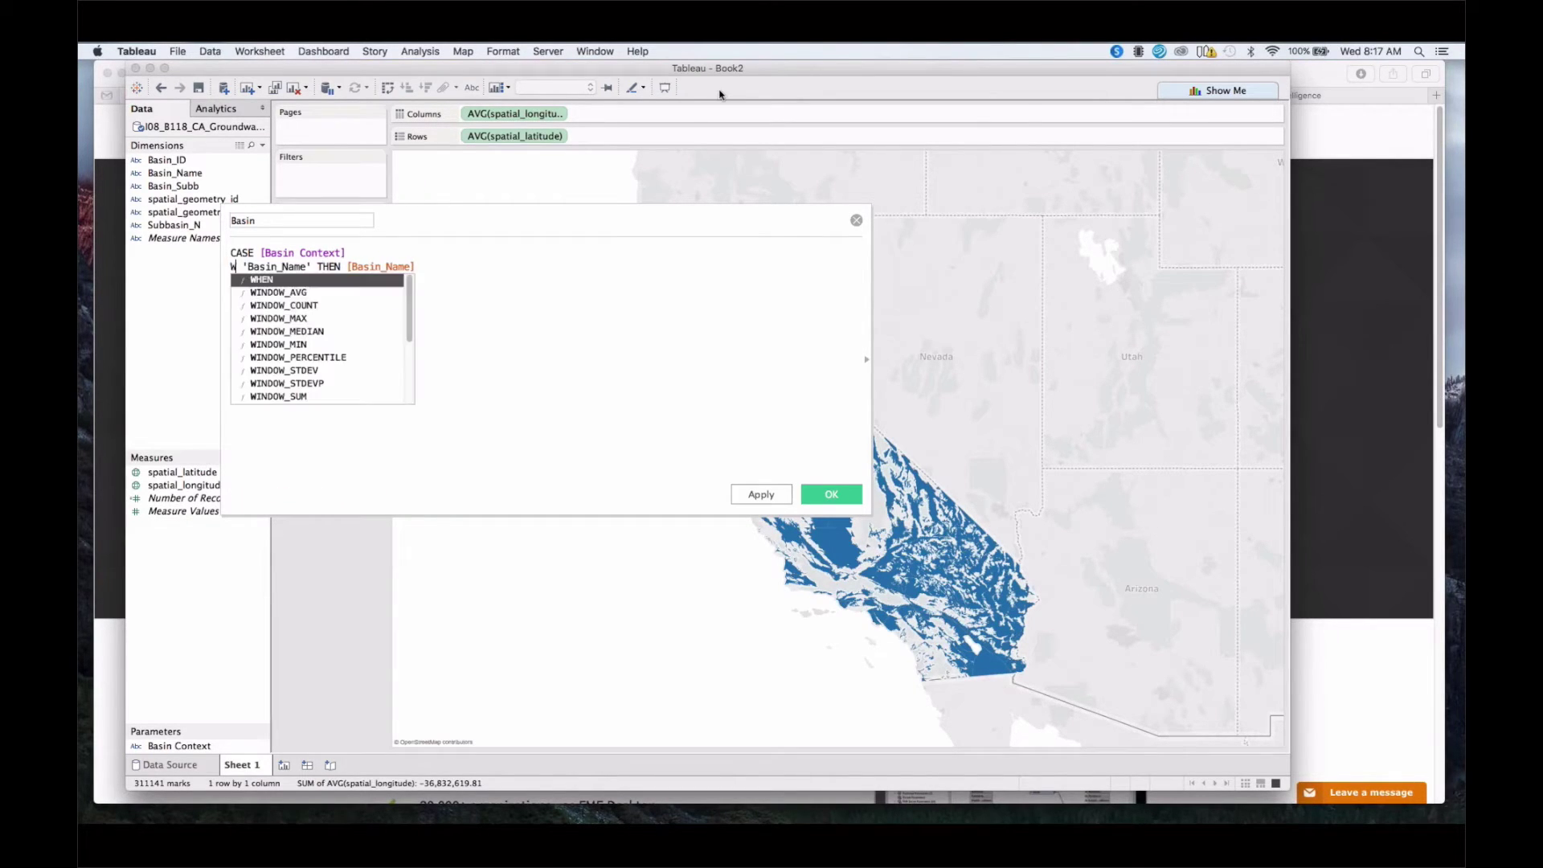
{"action": "key", "text": "Down"}
Complete the second branch as WHEN 'Subbasin_N' THEN [Subbasin_N], close the formula with END and save the Basin field.
{"action": "type", "text": "'"}
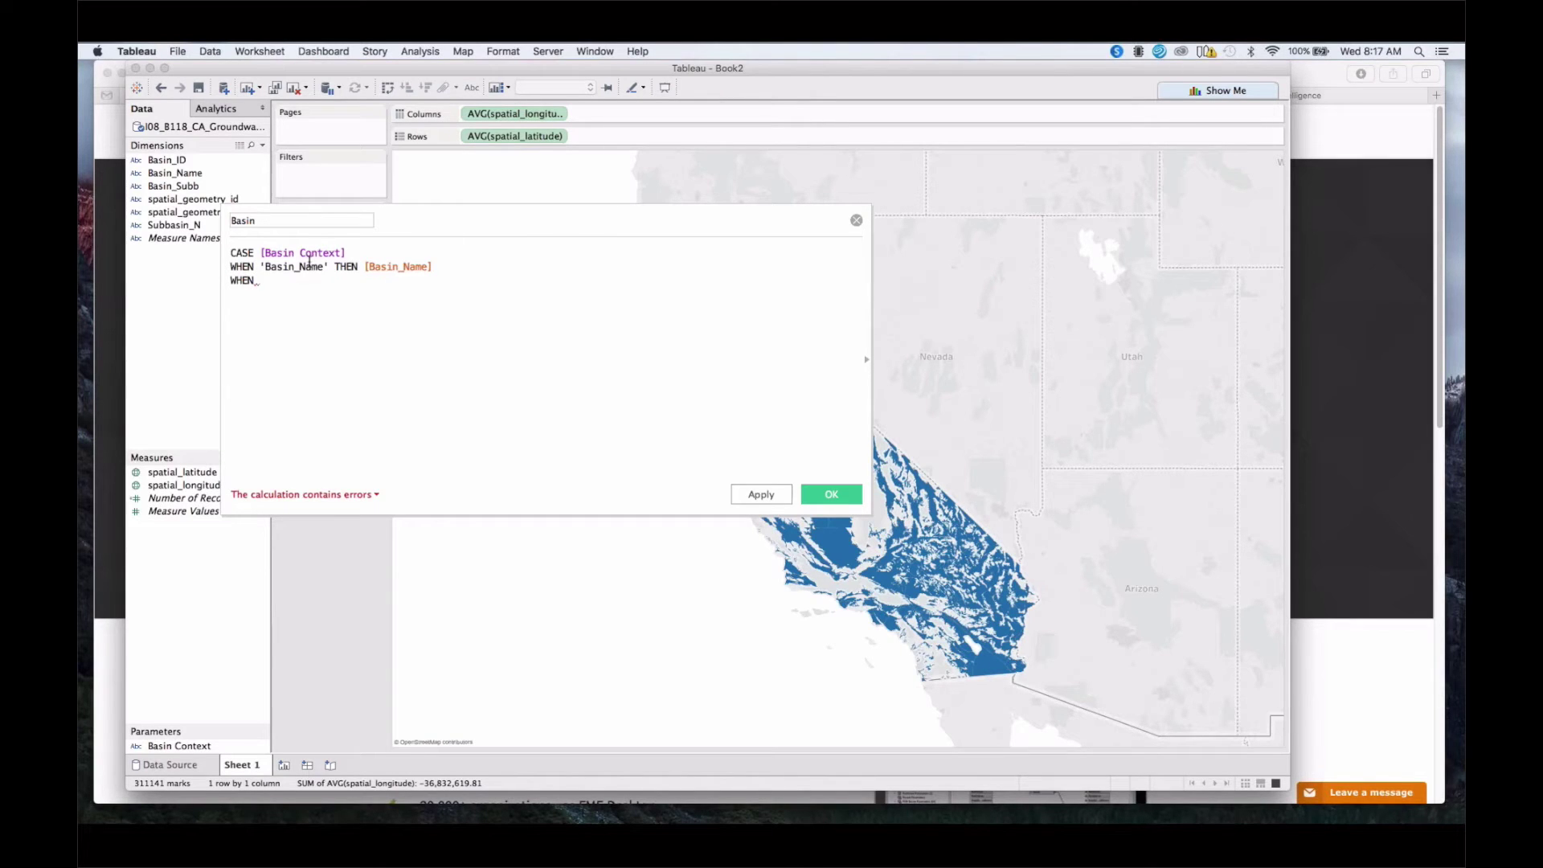
{"action": "type", "text": "SUB"}
{"action": "key", "text": "BackSpace"}
{"action": "key", "text": "BackSpace"}
{"action": "type", "text": "ubbasi"}
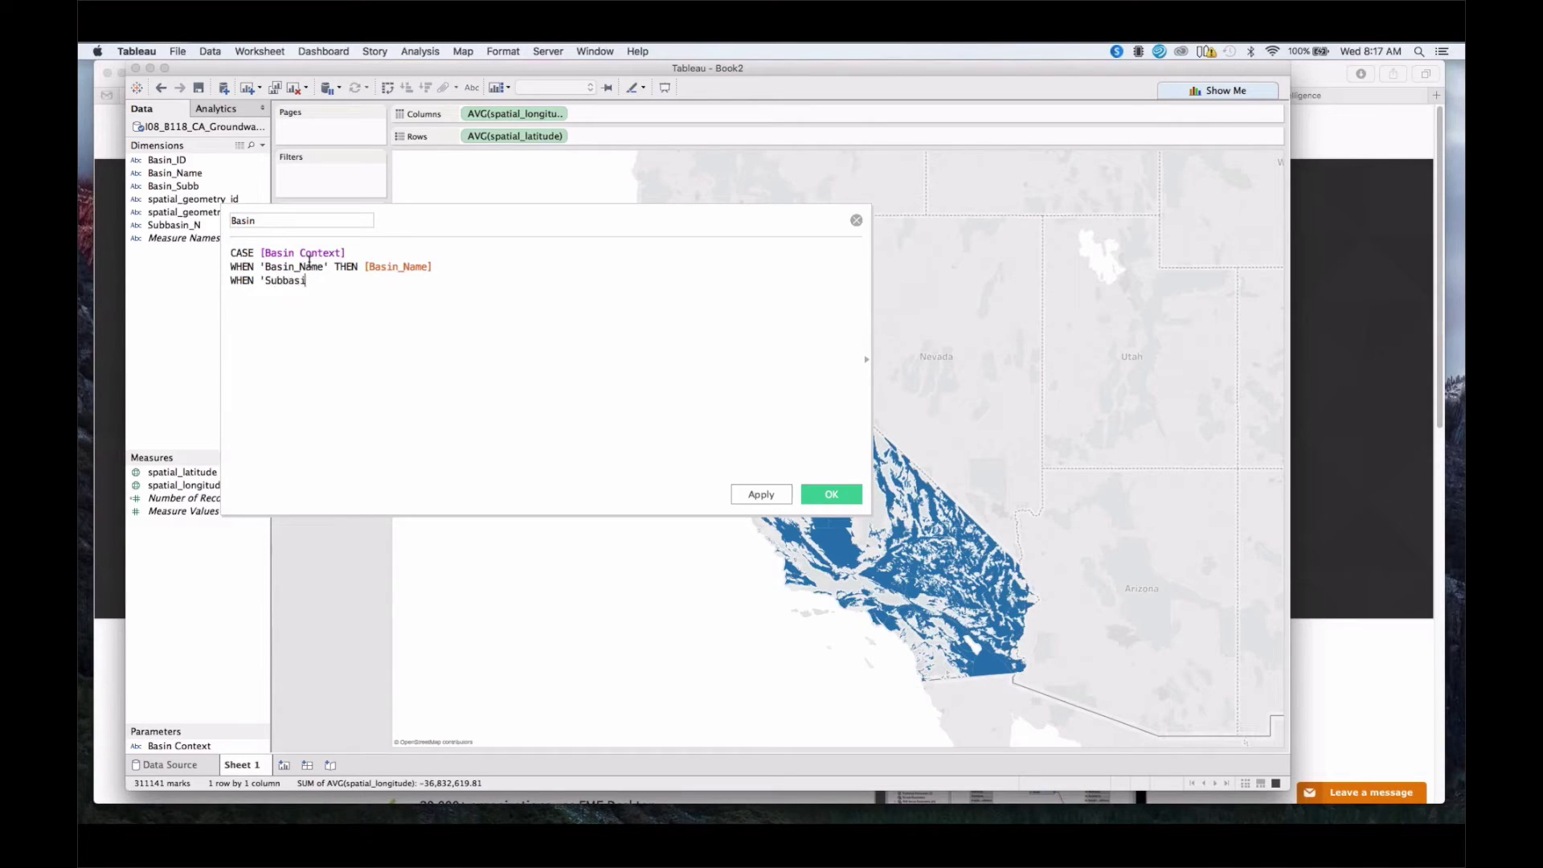
{"action": "type", "text": "n_N"}
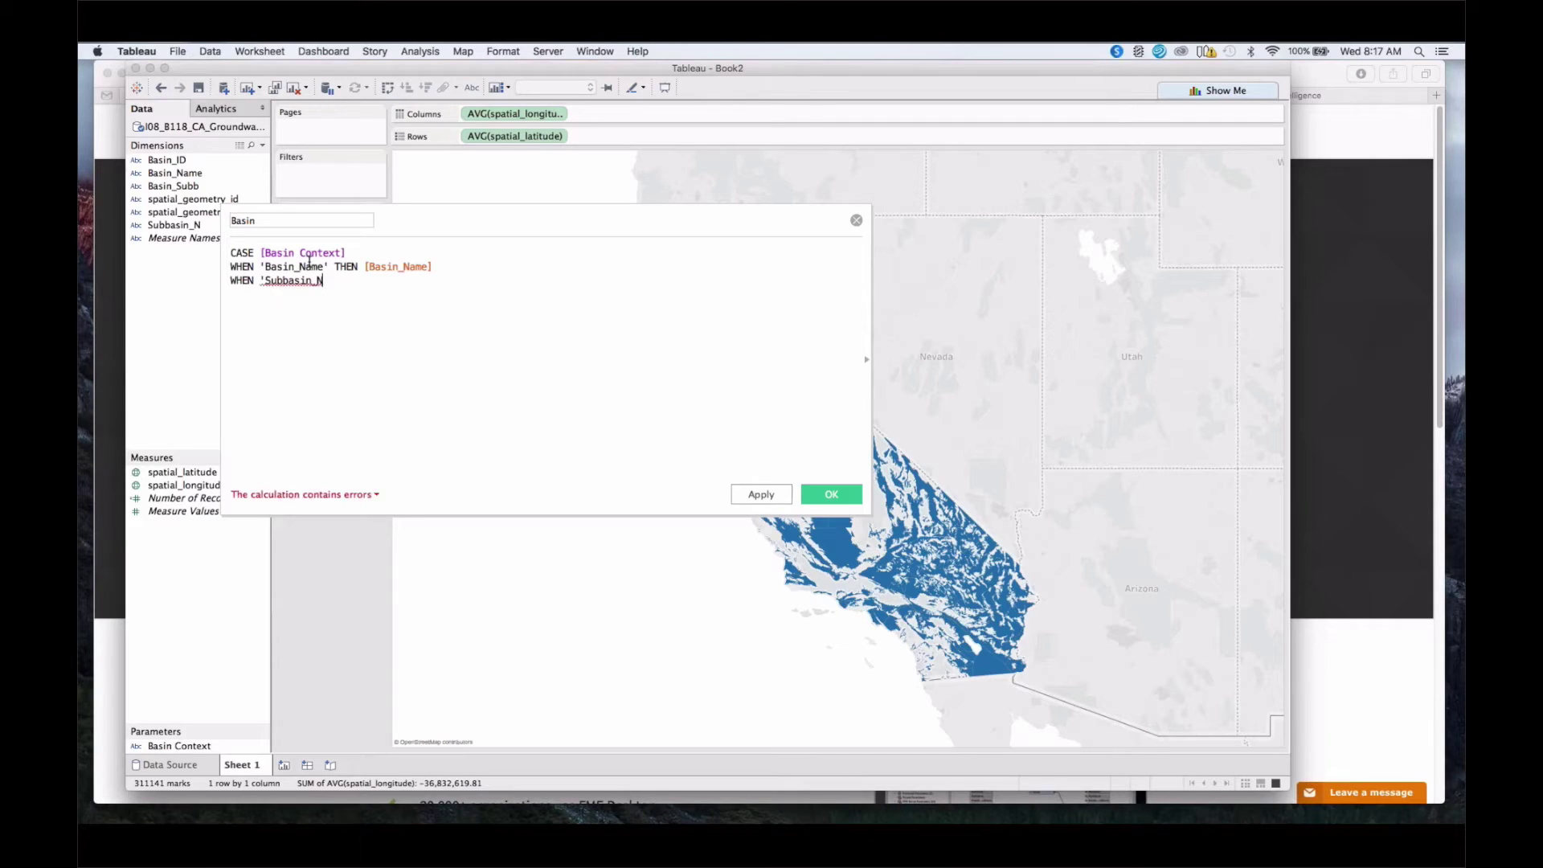
{"action": "type", "text": "' THEN"}
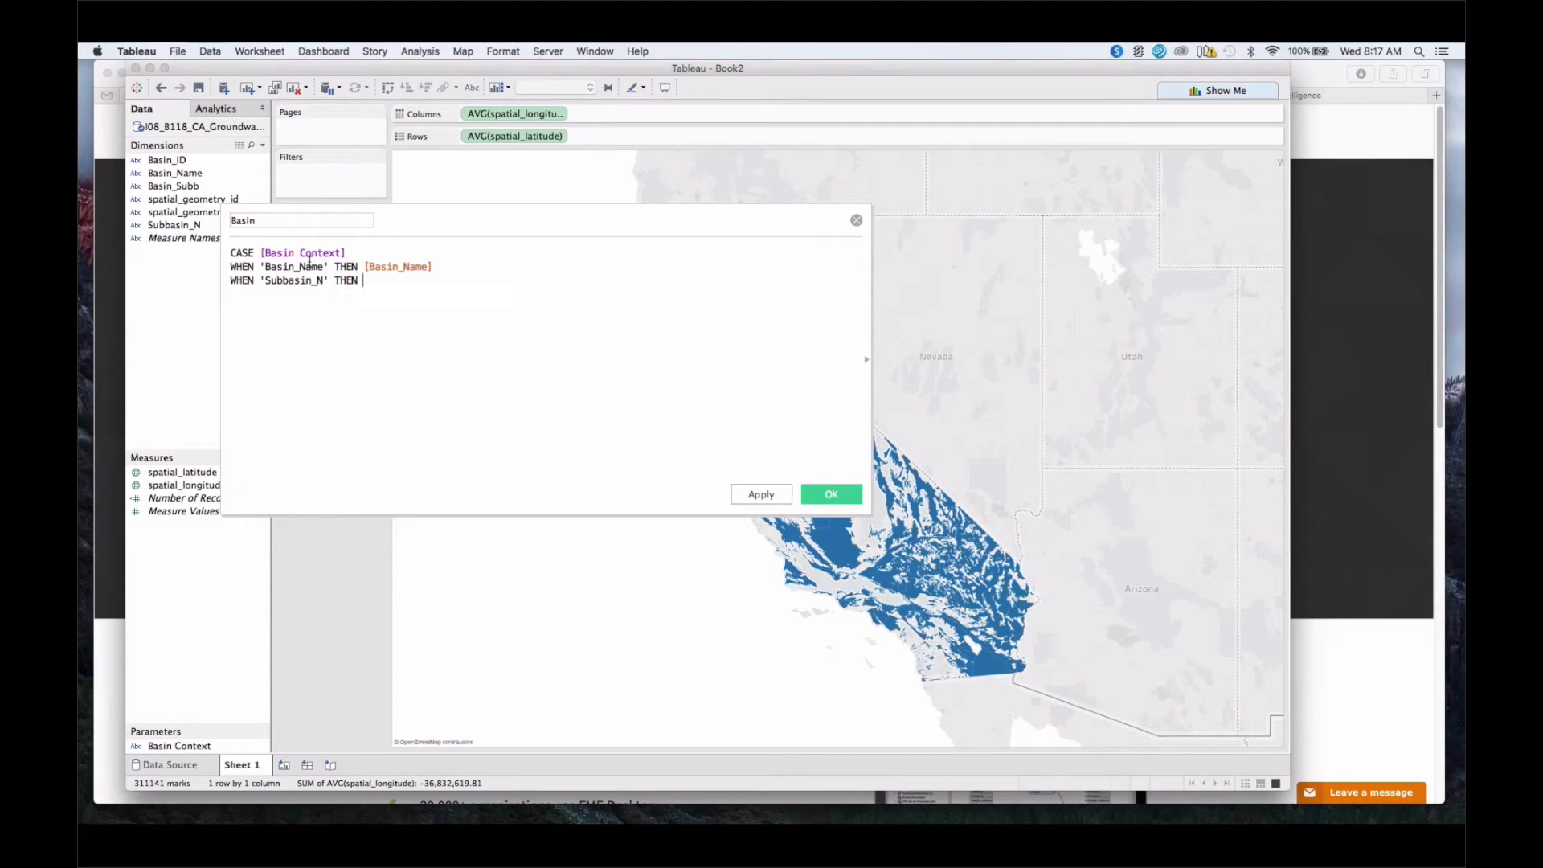
{"action": "left_click_drag", "start_coordinate": [173, 225], "coordinate": [402, 297]}
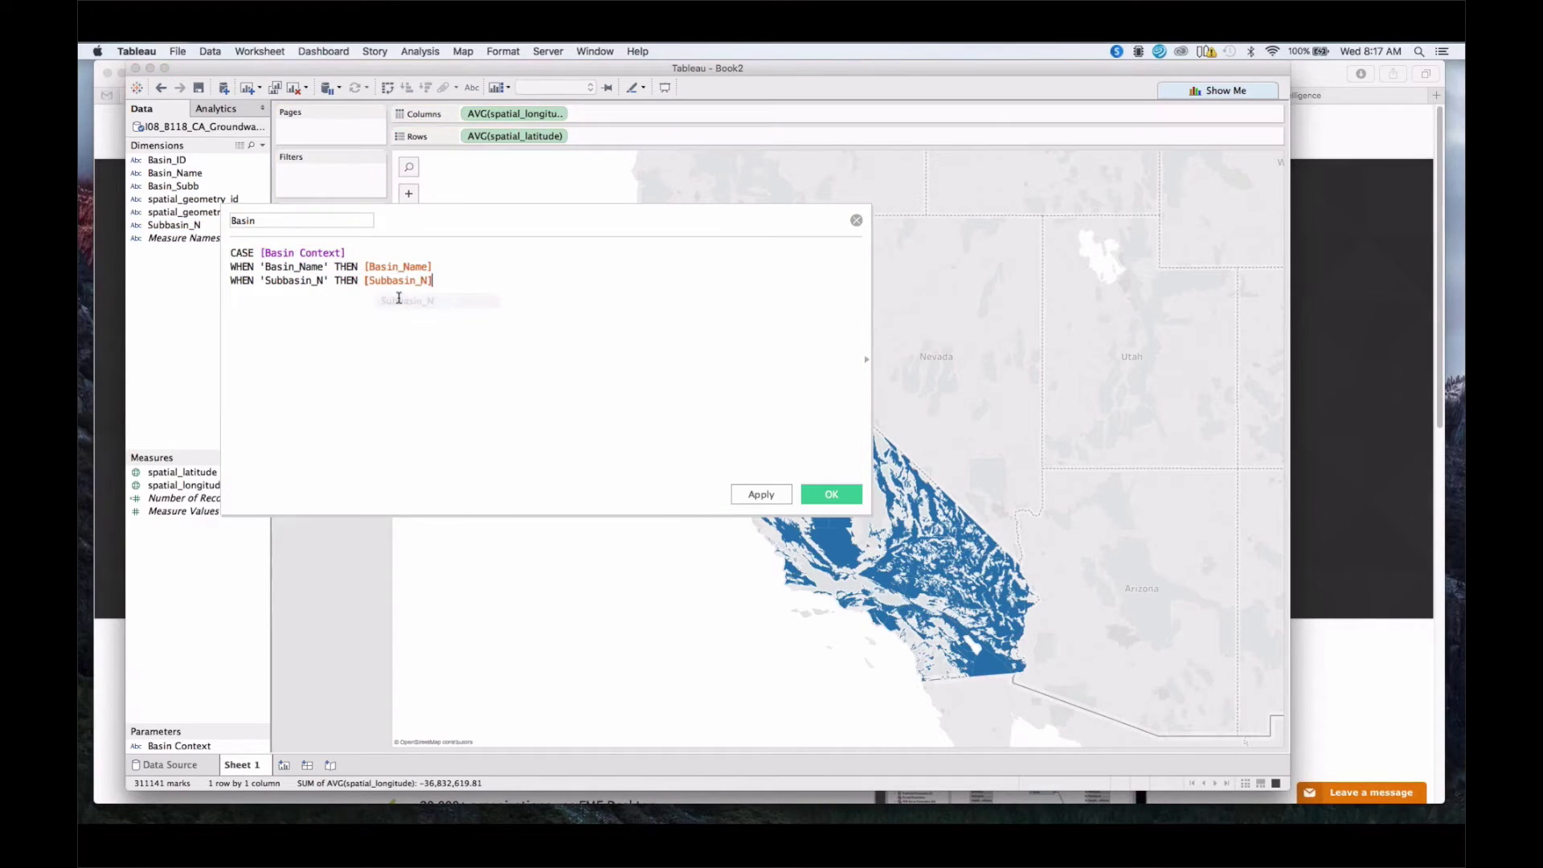
{"action": "type", "text": "END"}
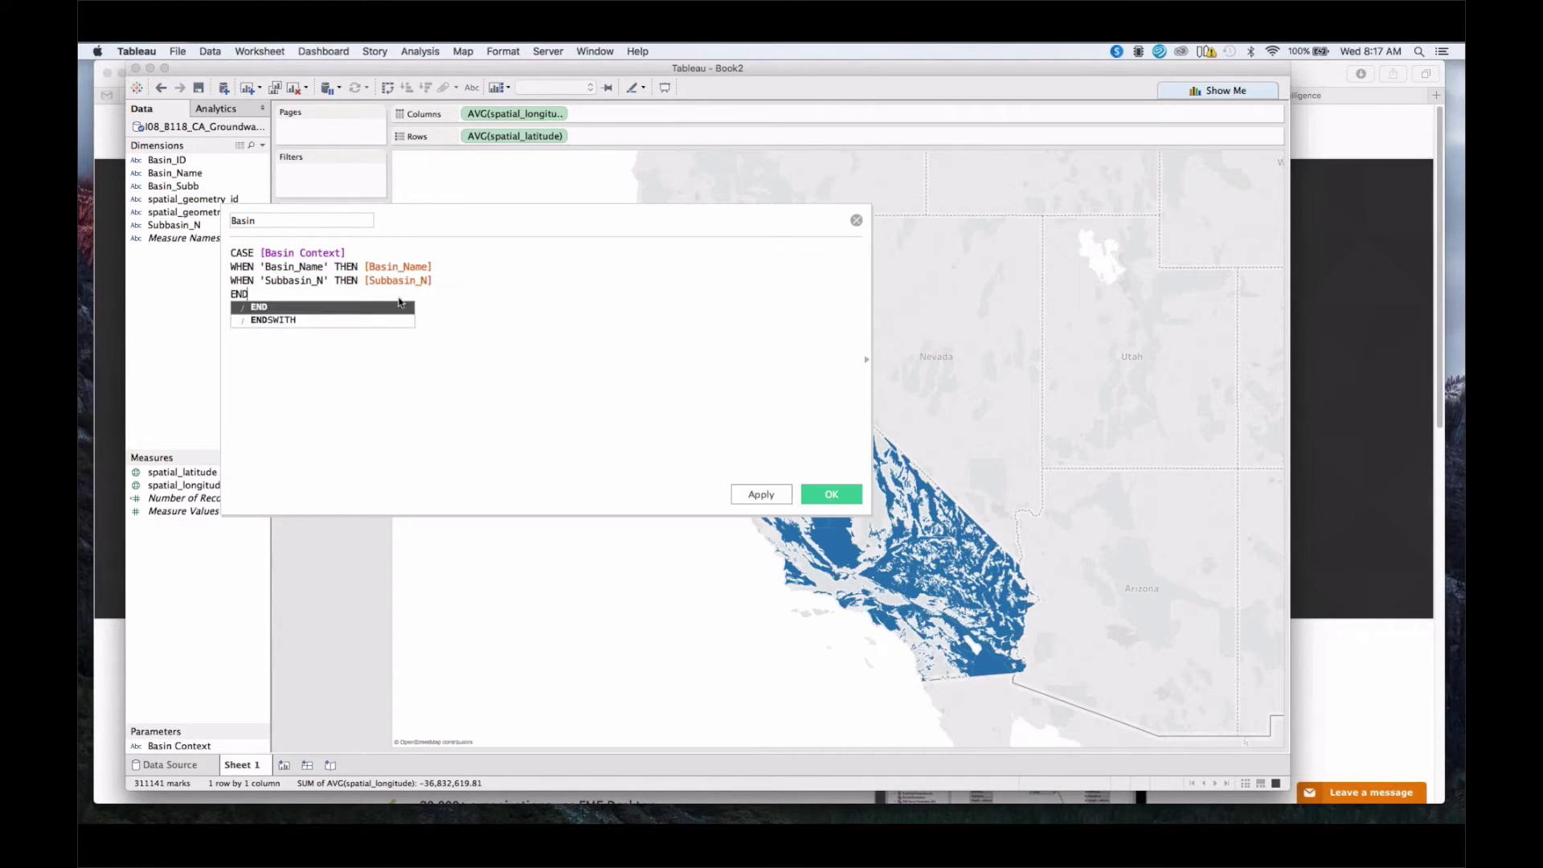
{"action": "left_click", "coordinate": [832, 492]}
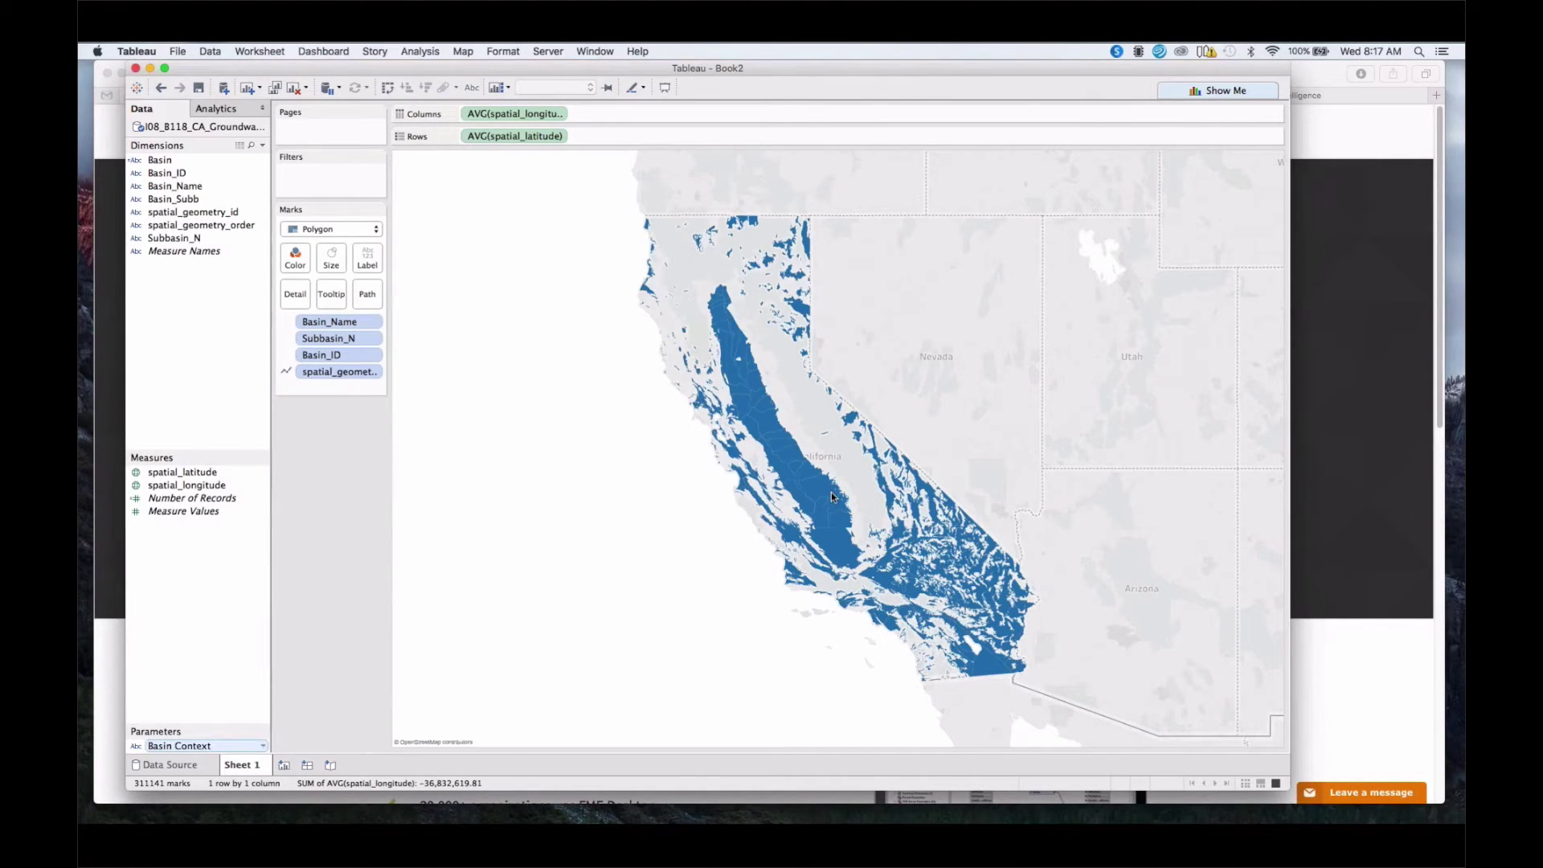
Show the parameter control for Basin Context on the sheet and color the polygons by the Basin field.
{"action": "left_click", "coordinate": [262, 746]}
{"action": "key", "text": "Escape"}
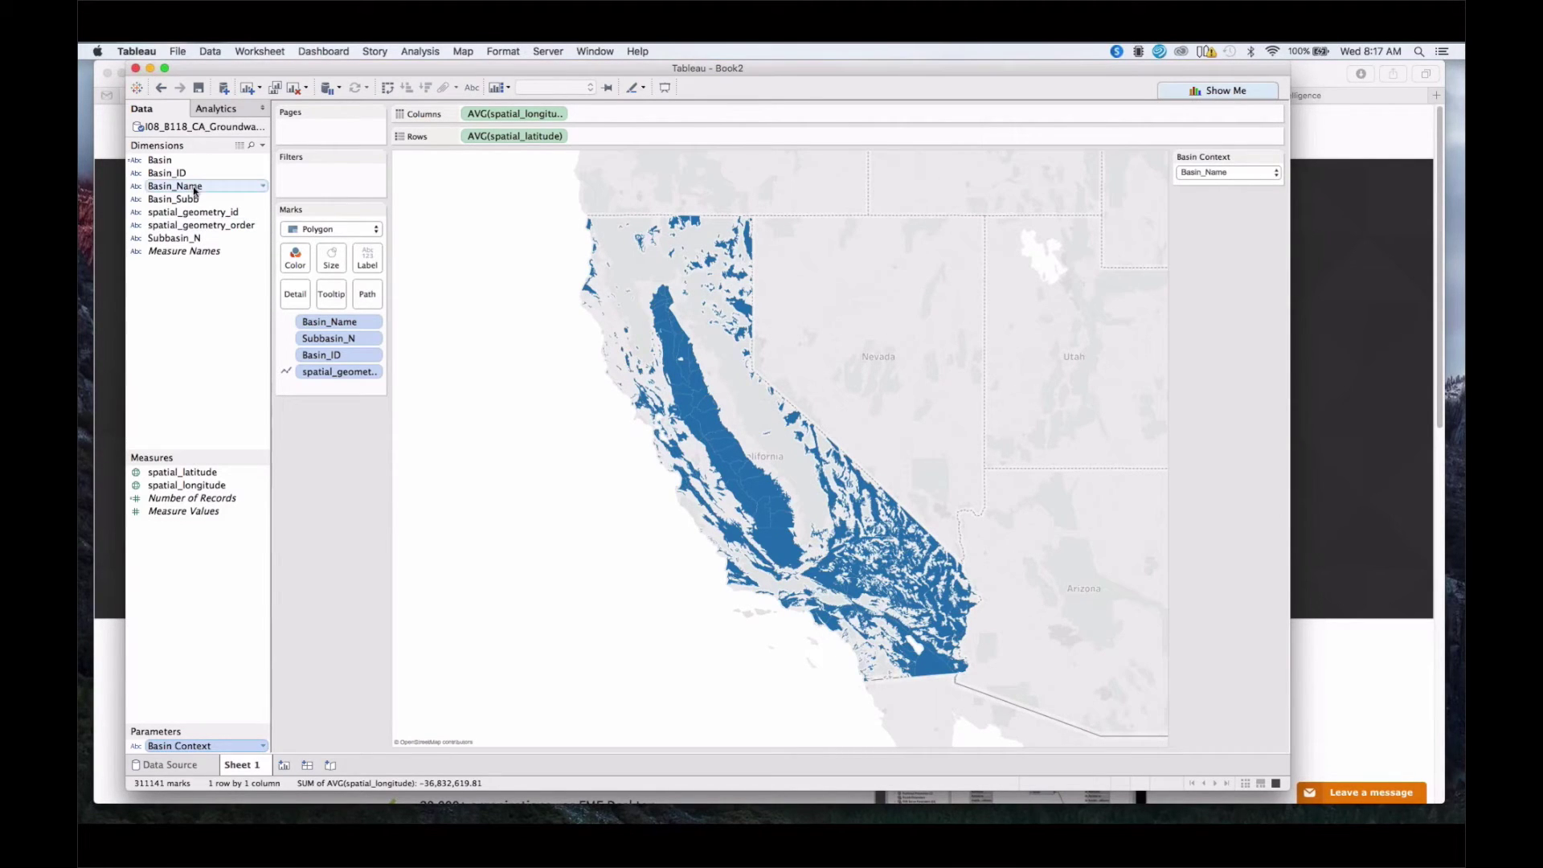
{"action": "left_click_drag", "start_coordinate": [179, 163], "coordinate": [294, 262]}
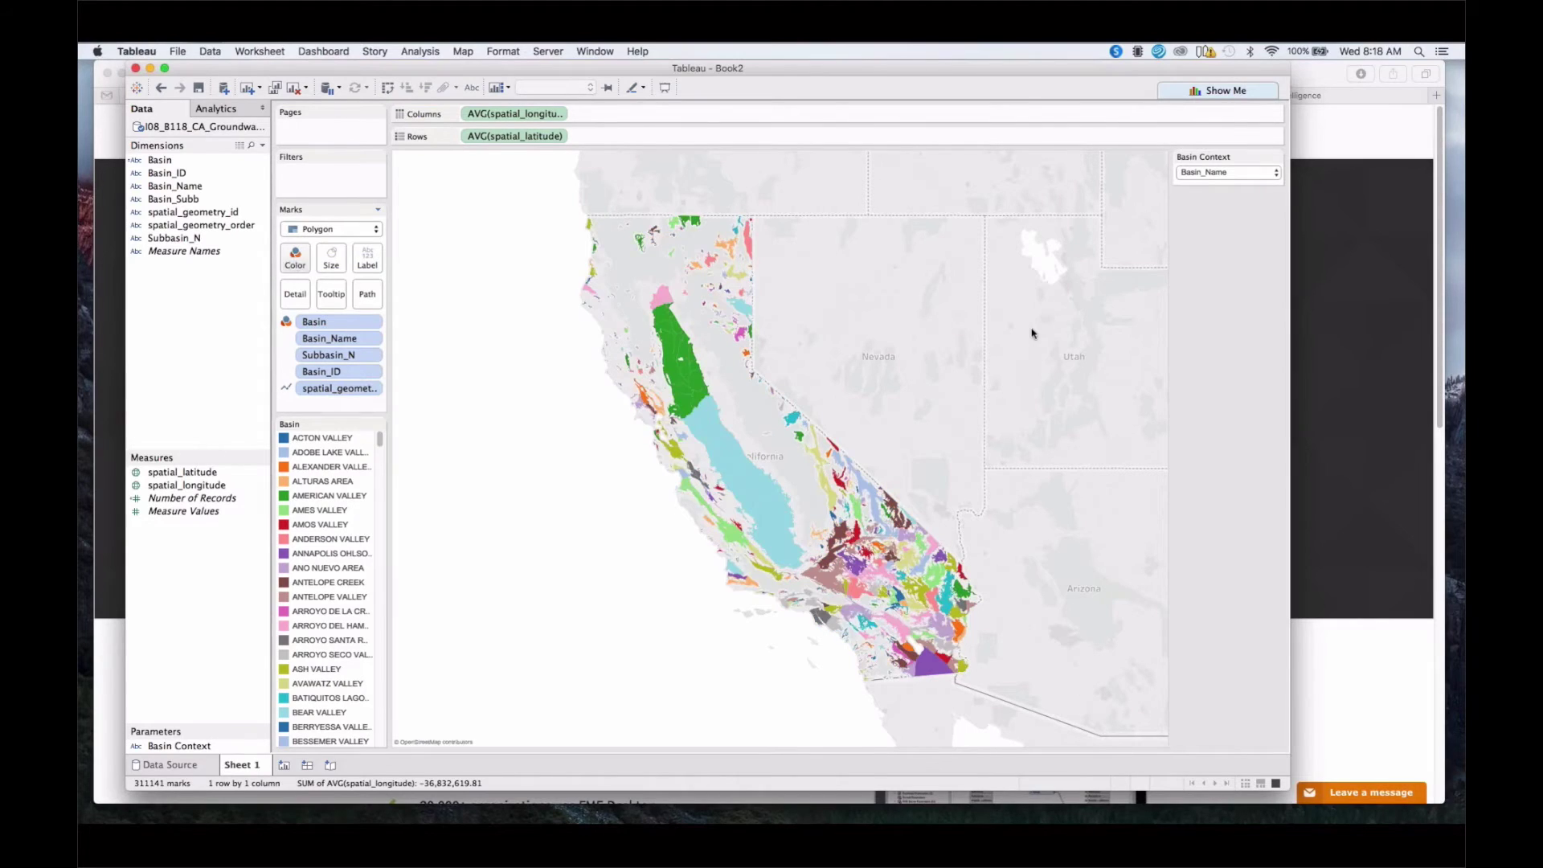
Switch the Basin Context parameter to Subbasin_N so the map is colored by subbasin.
{"action": "left_click", "coordinate": [1237, 173]}
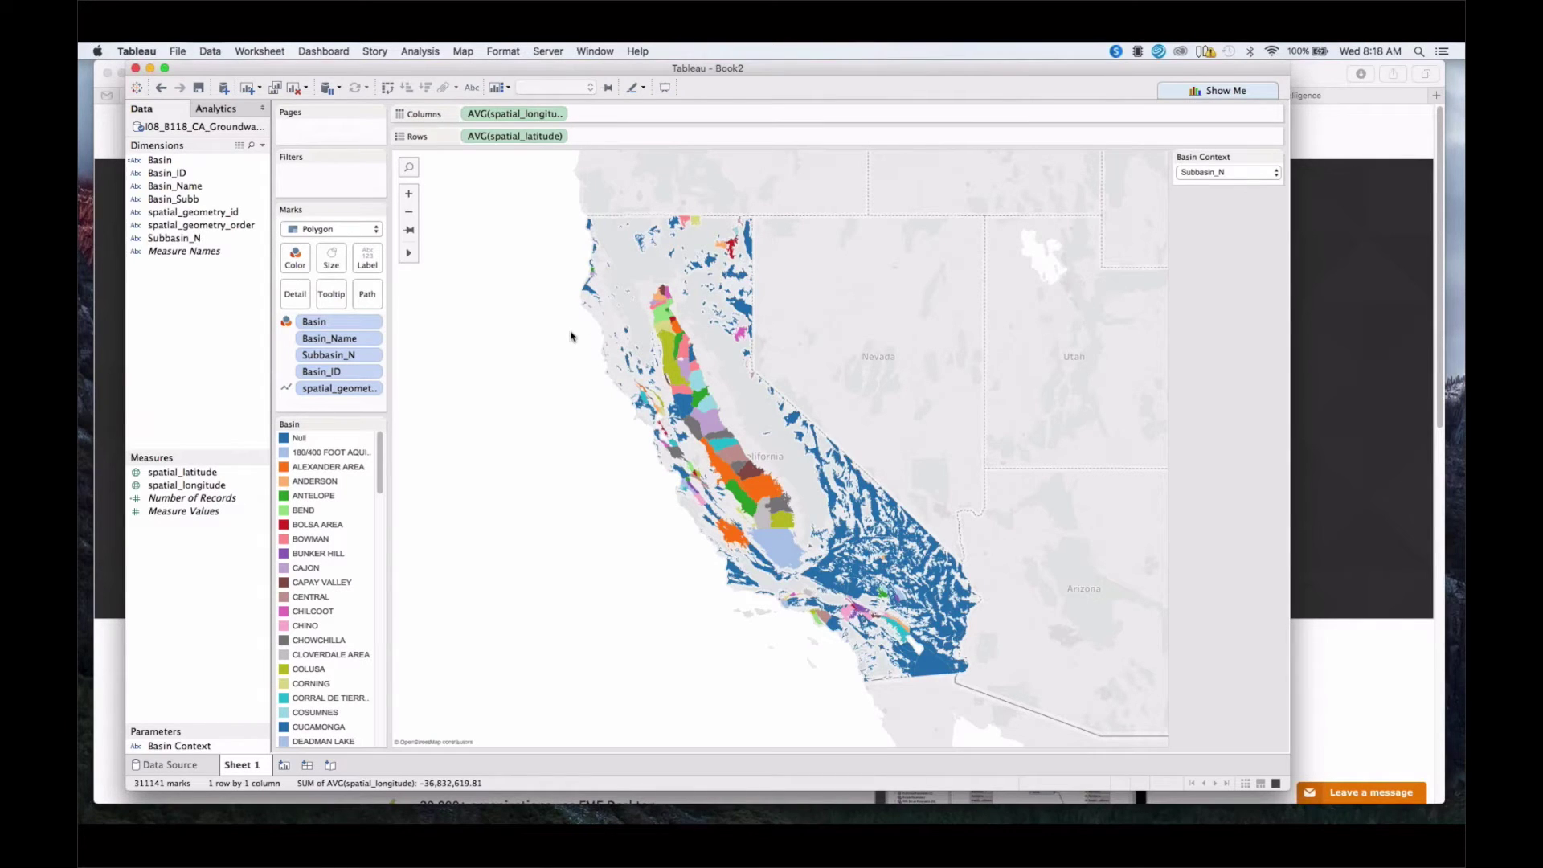
Examine the well points on the California map colored by SUM(DGBS) in Book1 and inspect their details.
{"action": "mouse_move", "coordinate": [683, 372]}
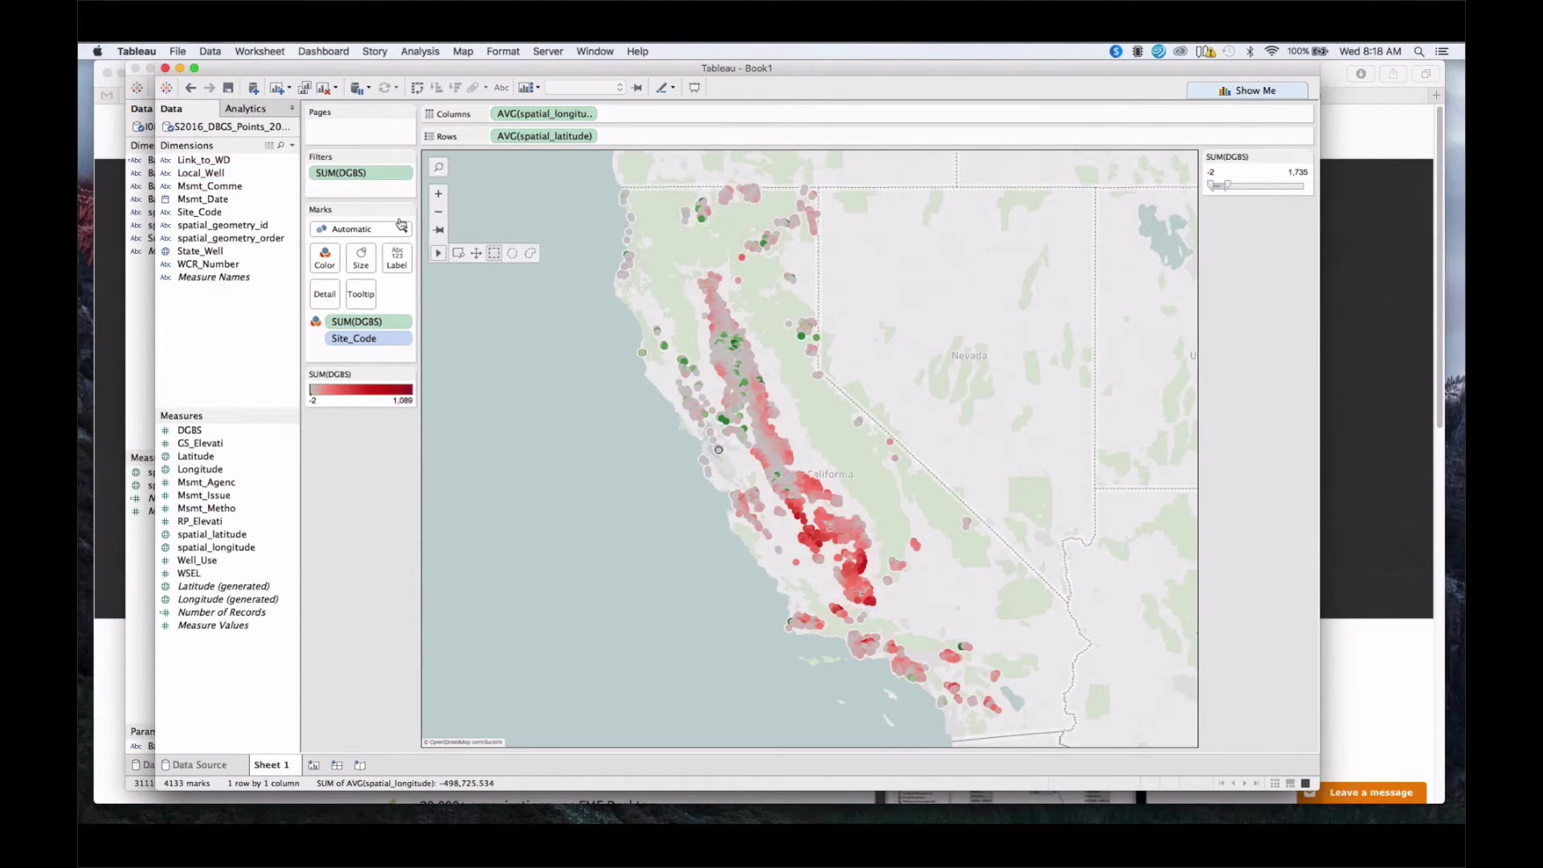
{"action": "mouse_move", "coordinate": [738, 352]}
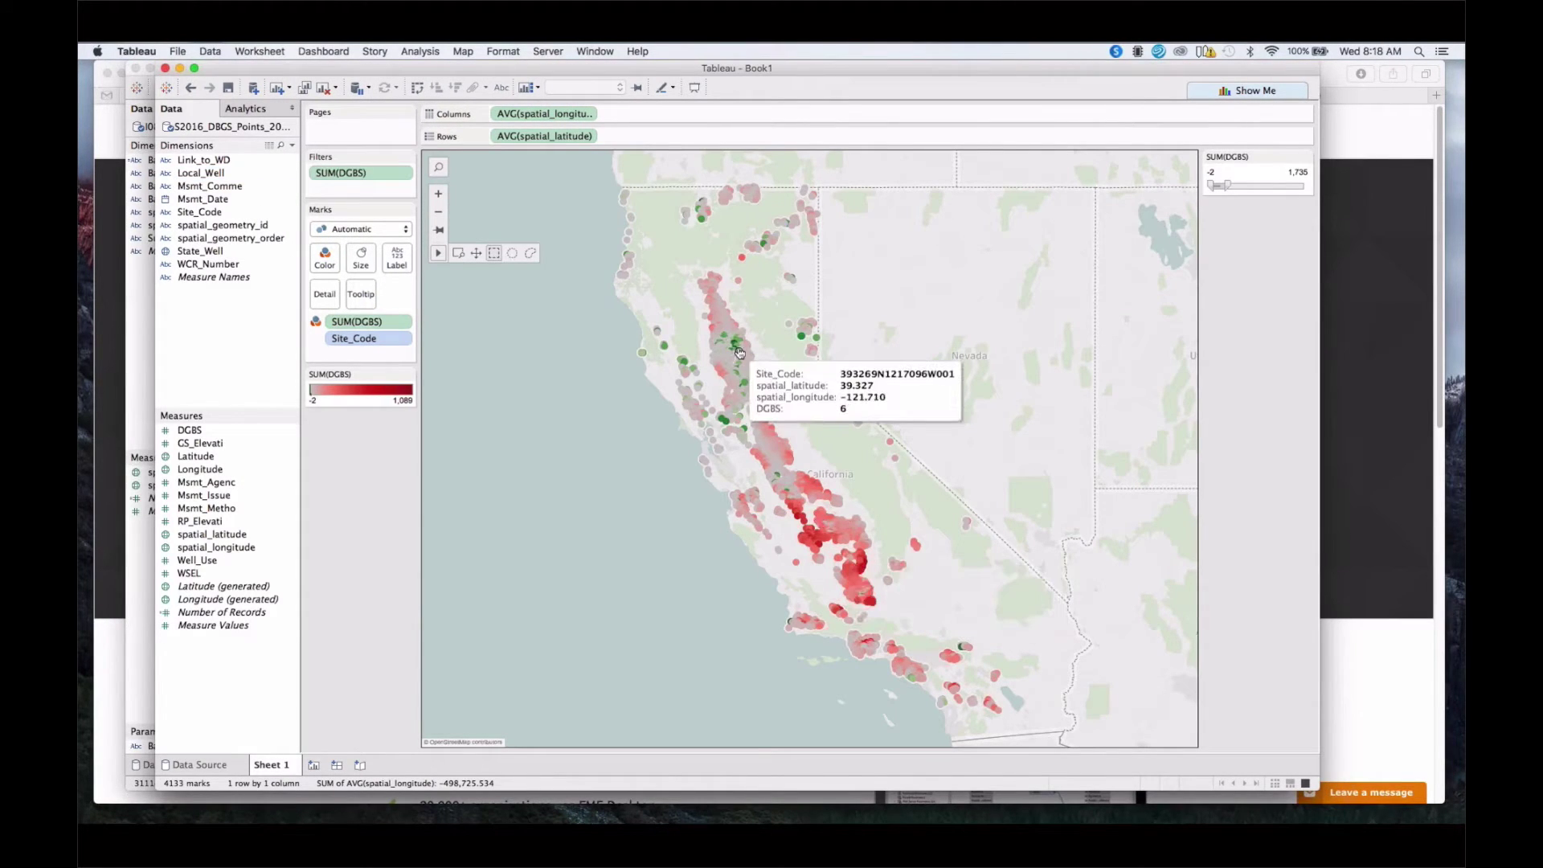
{"action": "mouse_move", "coordinate": [786, 472]}
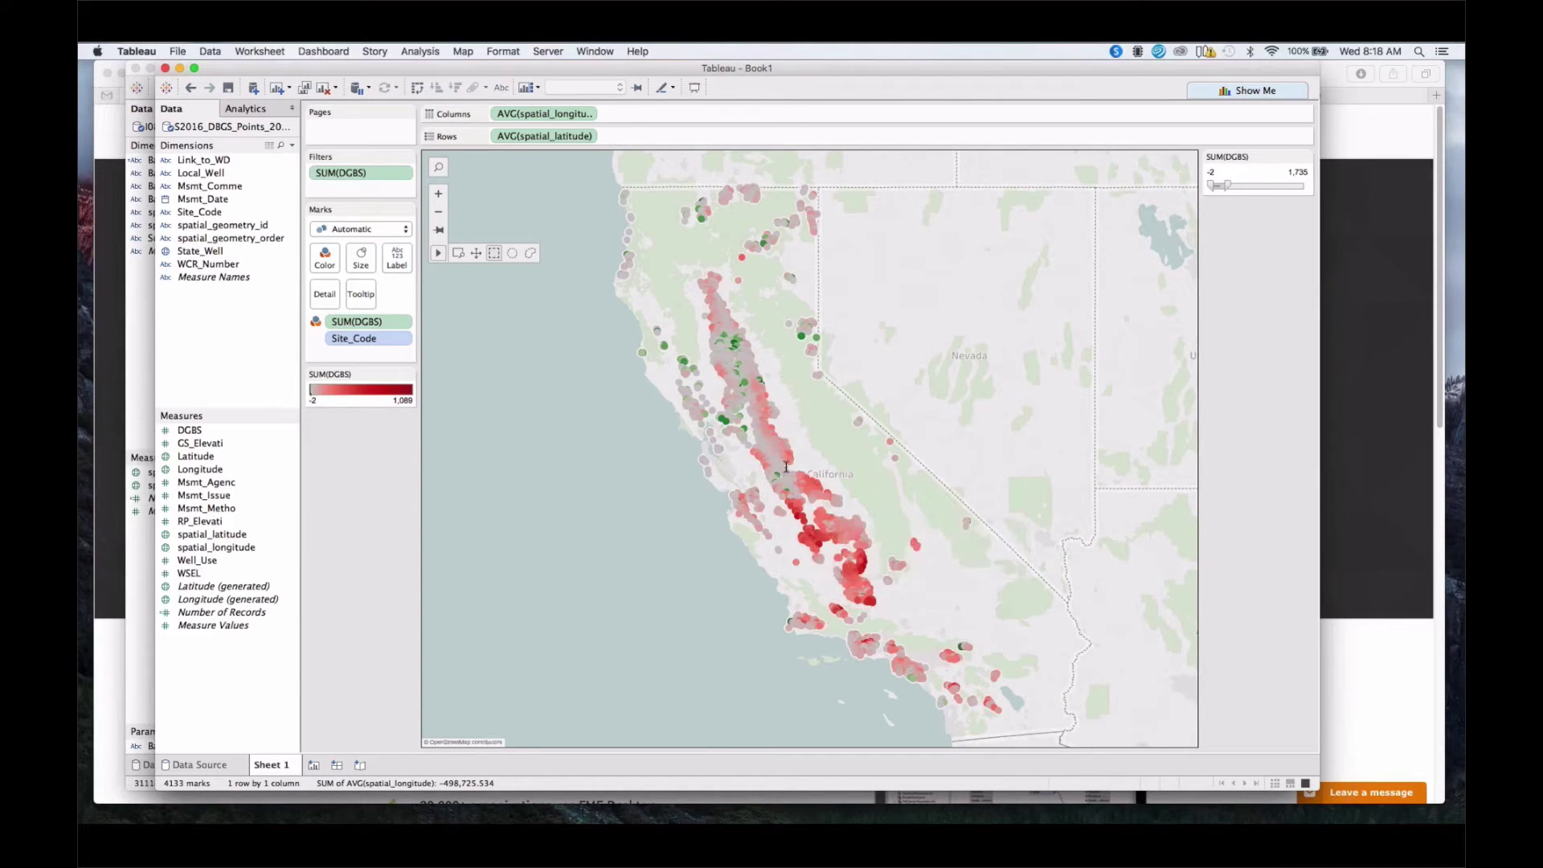
{"action": "left_click_drag", "start_coordinate": [1220, 189], "coordinate": [1215, 191]}
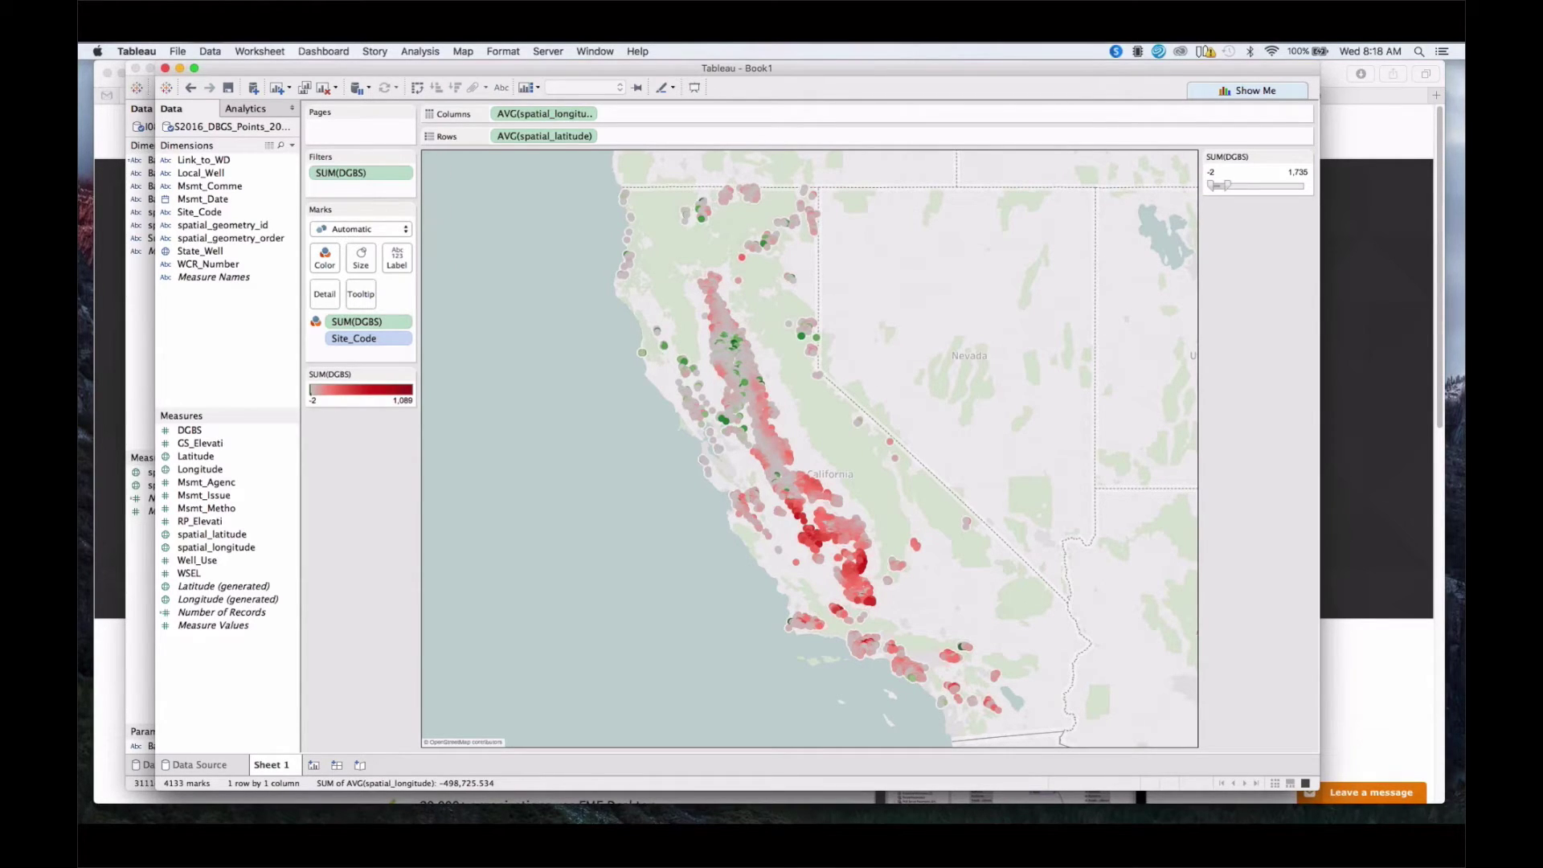
Switch to the FME Workbench workspace, then to Tableau's C1 to GW Analysis dashboard, and view its GW Basin Context options.
{"action": "key", "text": "super+Tab"}
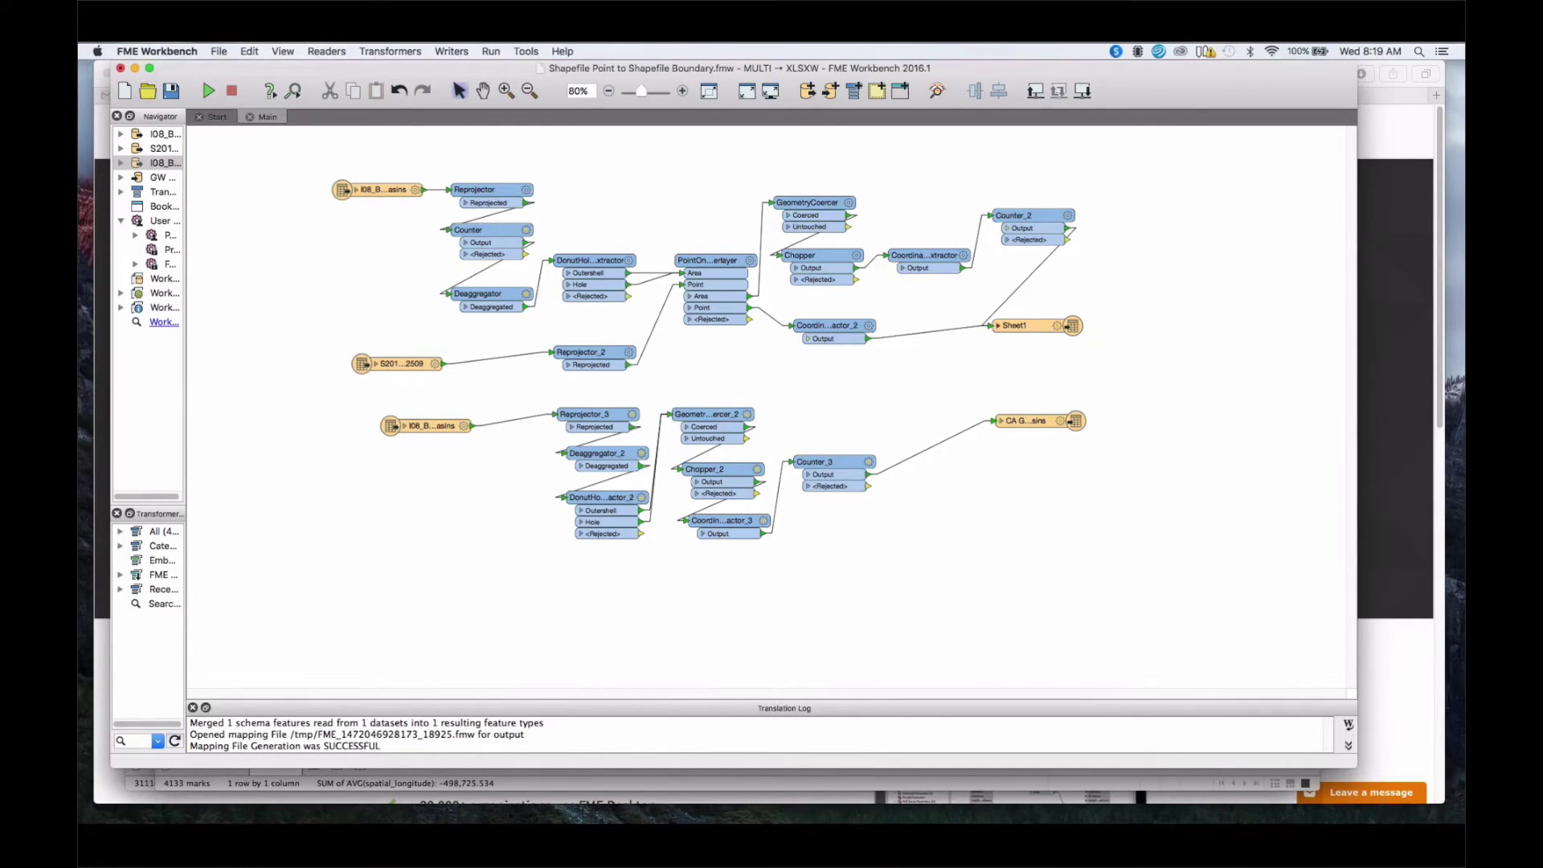
{"action": "key", "text": "super+Tab"}
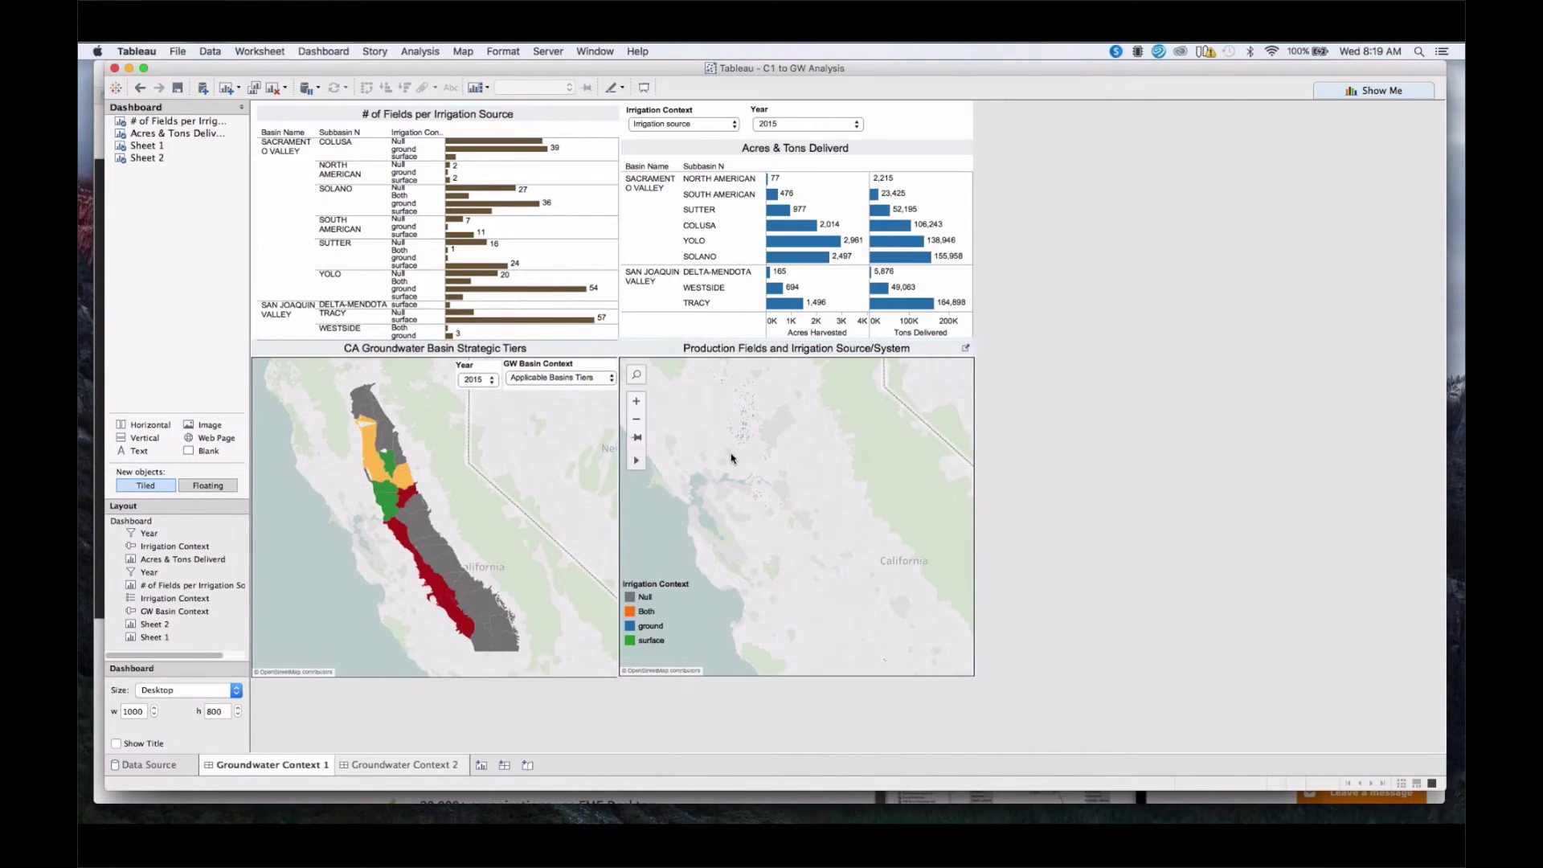
{"action": "left_click", "coordinate": [560, 378]}
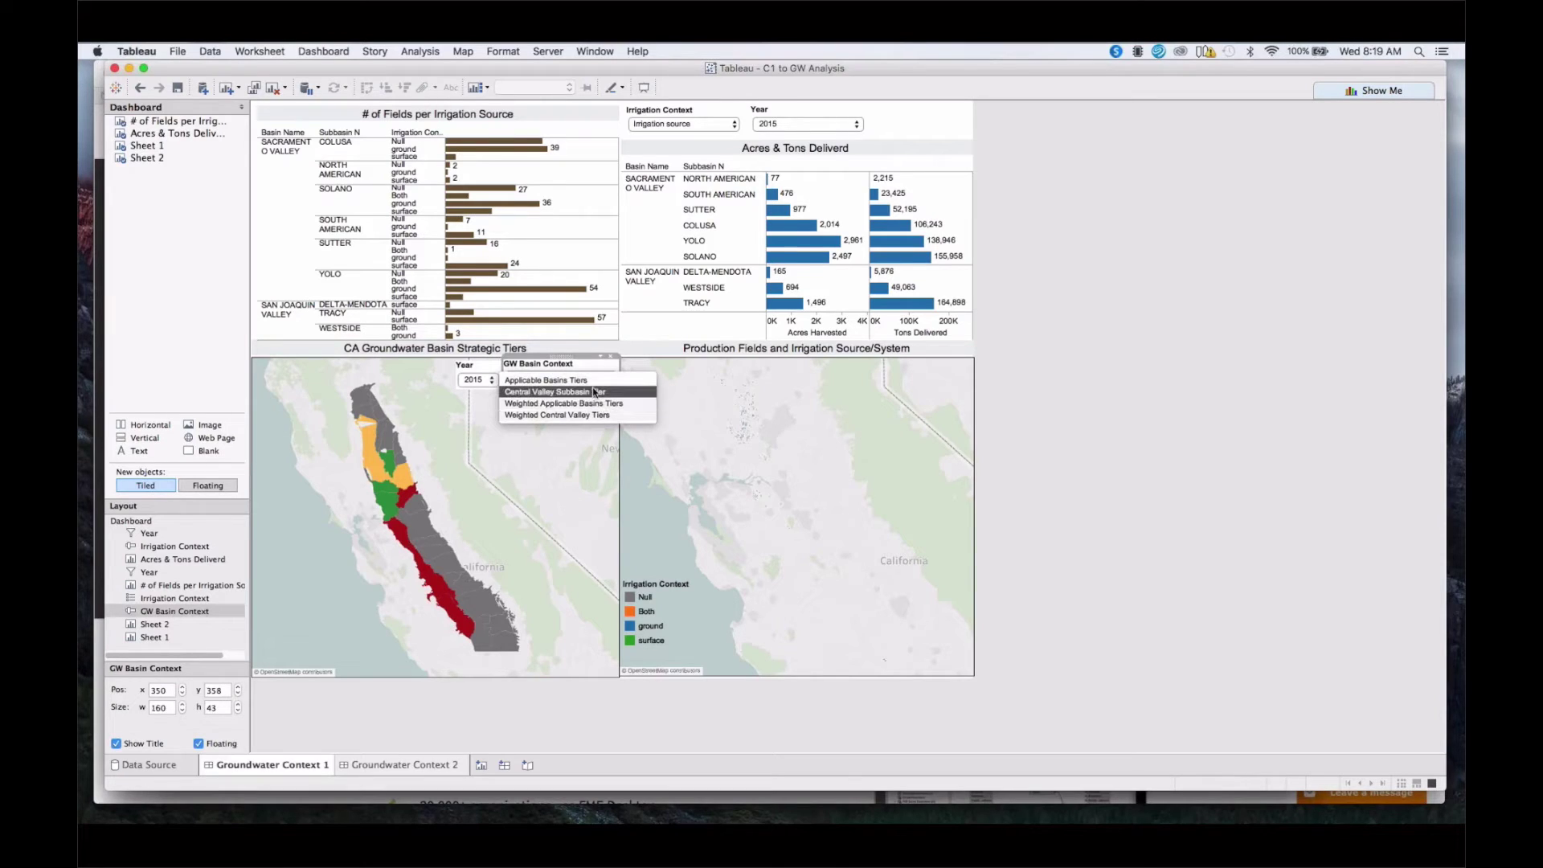
{"action": "left_click", "coordinate": [1237, 424]}
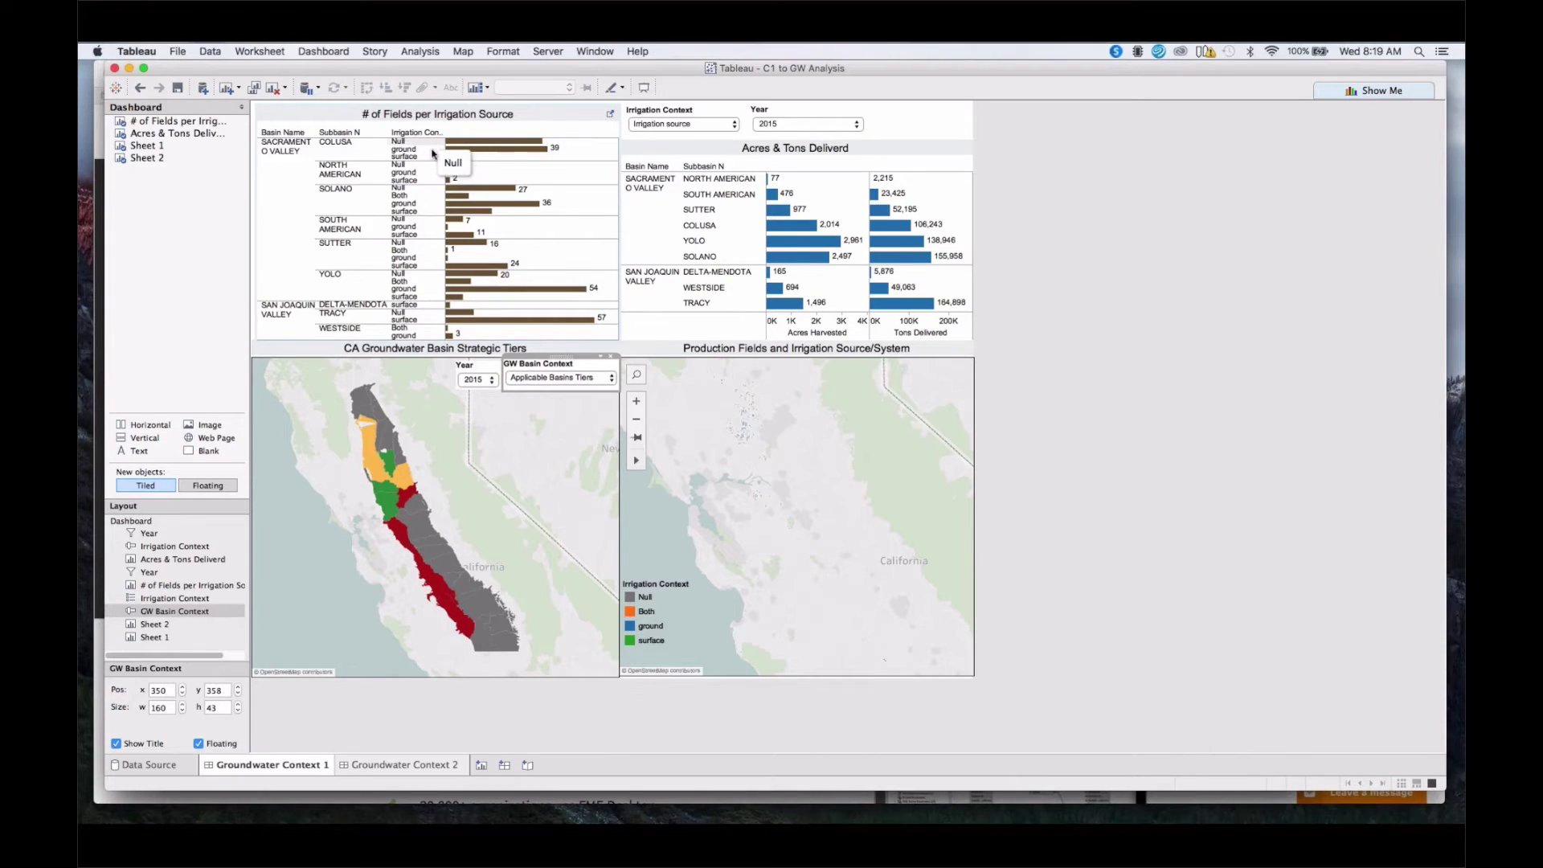
Examine the fields per irrigation source chart and the subbasin details on the groundwater basin strategic tiers map.
{"action": "mouse_move", "coordinate": [434, 155]}
{"action": "mouse_move", "coordinate": [479, 148]}
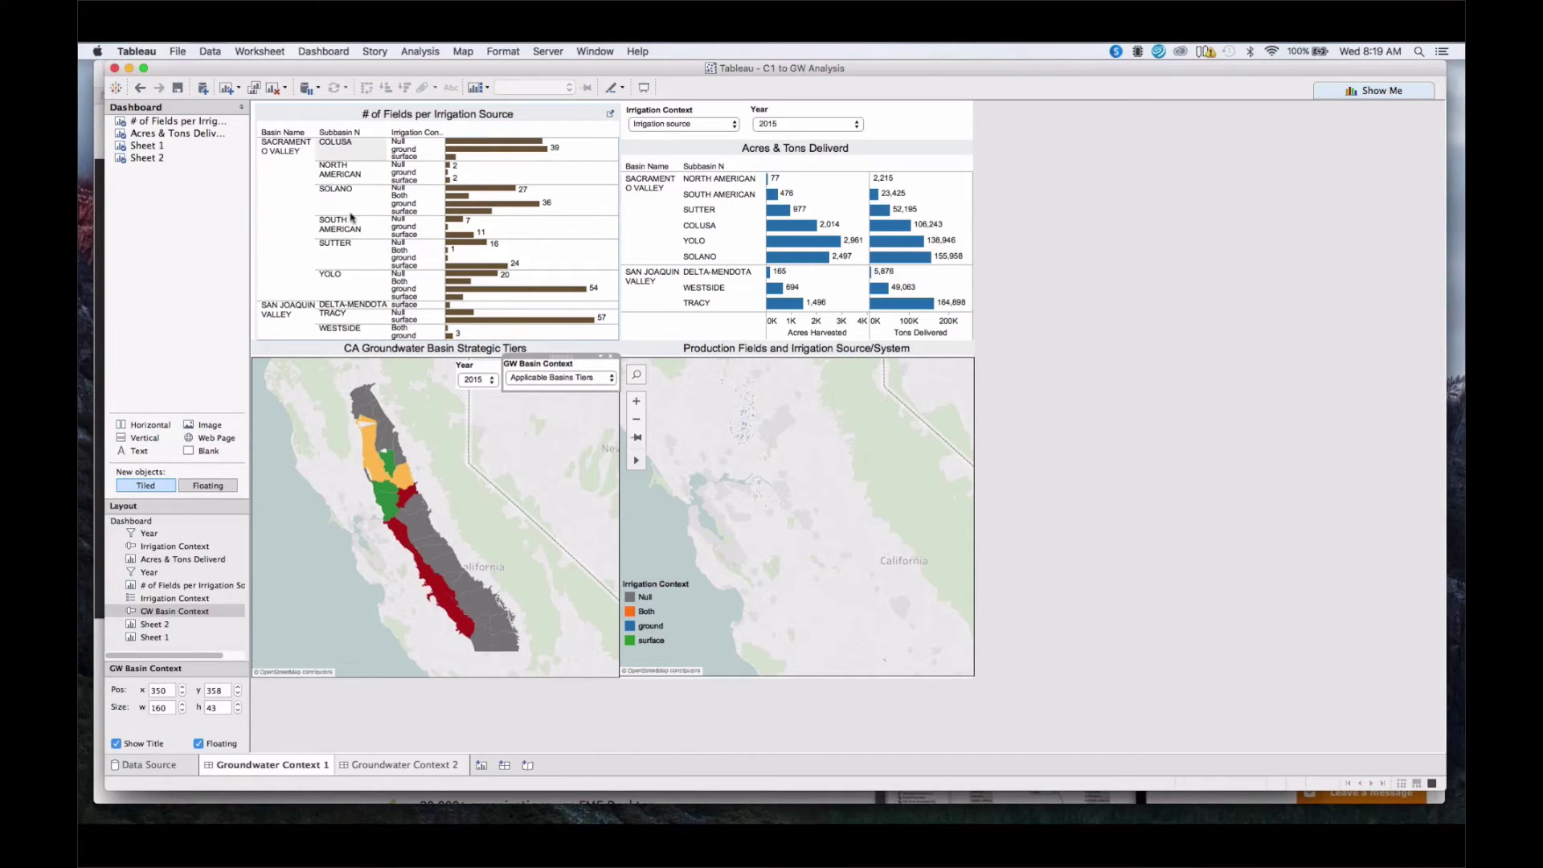
{"action": "mouse_move", "coordinate": [479, 414]}
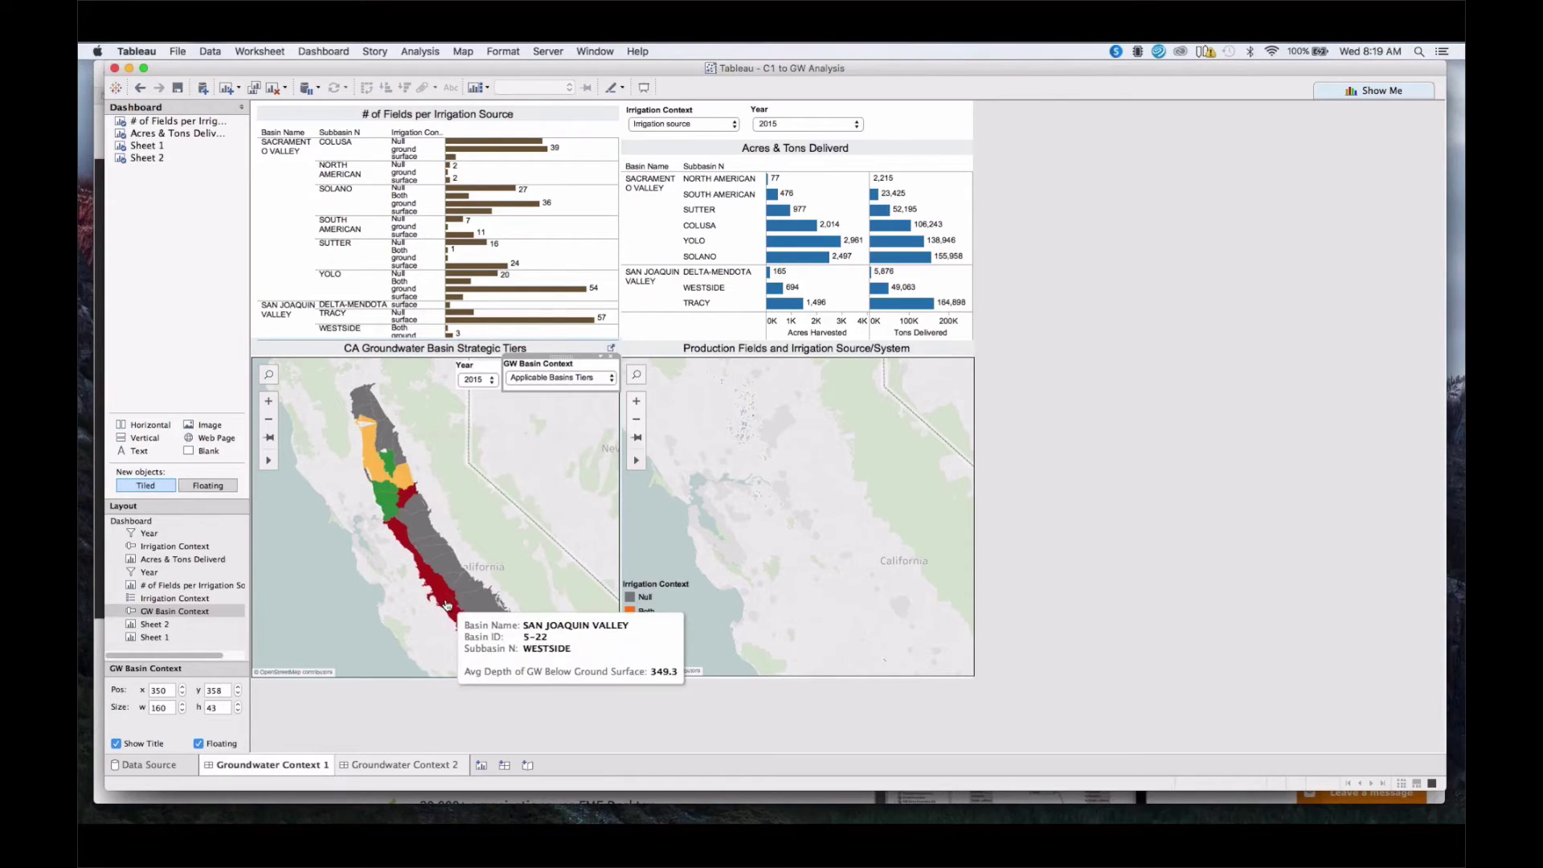
{"action": "mouse_move", "coordinate": [422, 569]}
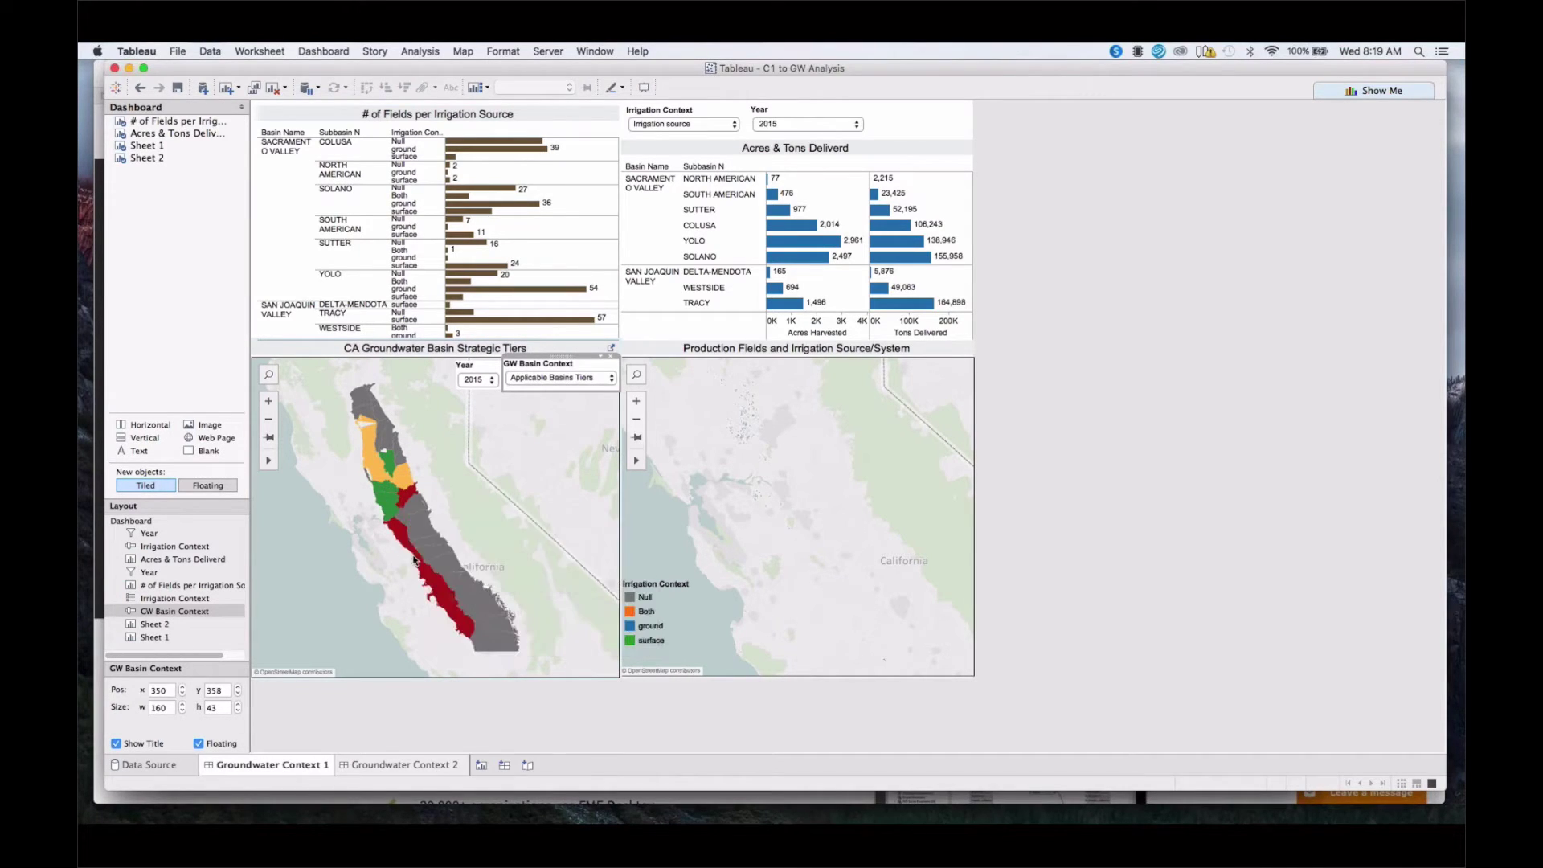
Switch the GW Basin Context parameter to the Central Valley Subbasin tiers and back to Applicable Basins Tiers.
{"action": "left_click", "coordinate": [563, 378]}
{"action": "left_click", "coordinate": [579, 392]}
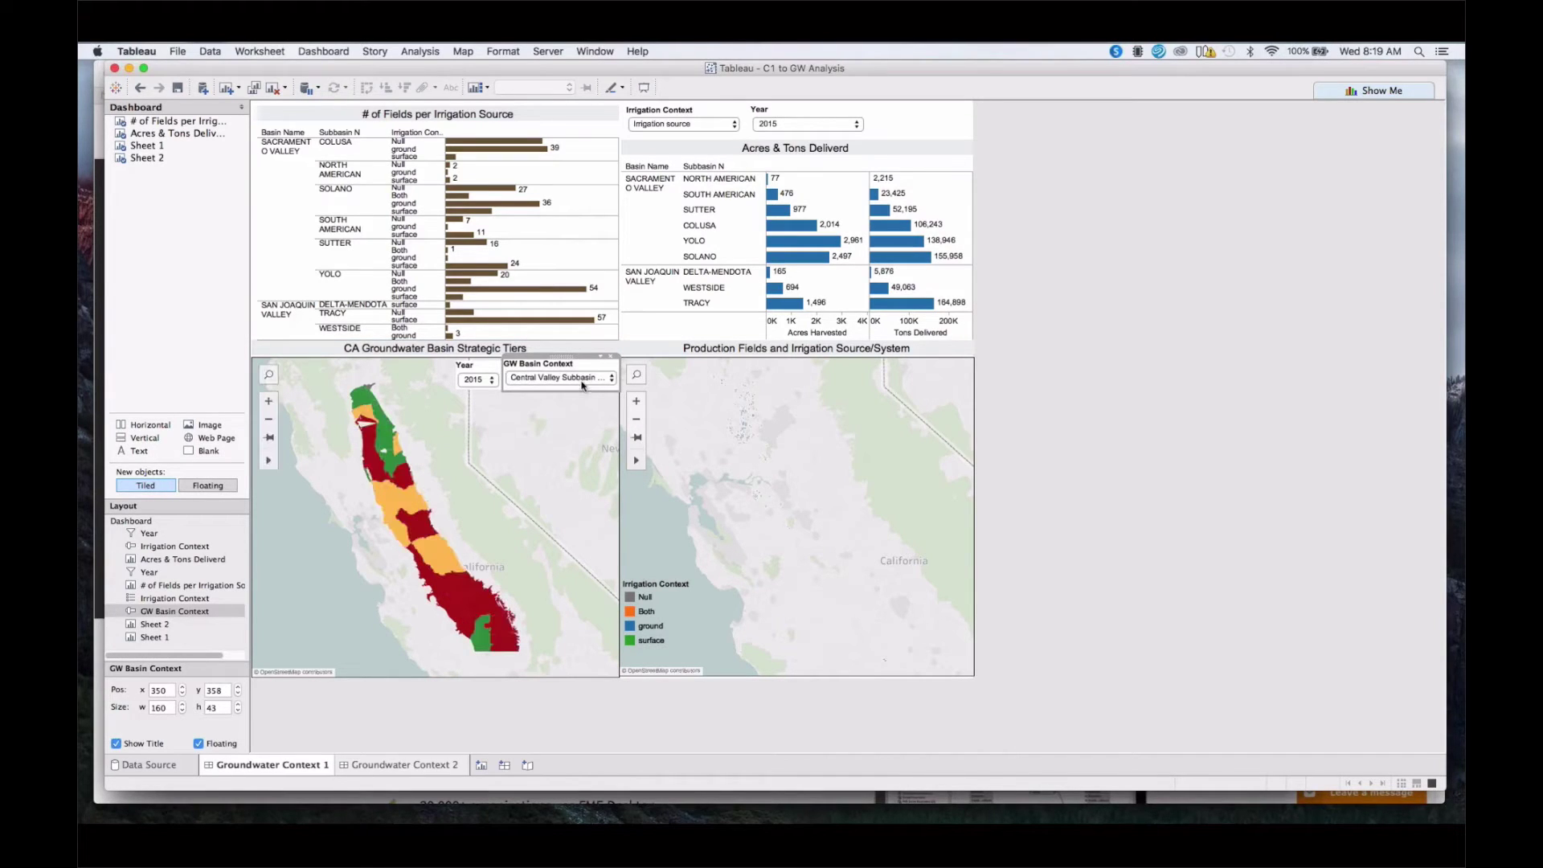
{"action": "left_click", "coordinate": [582, 383]}
{"action": "left_click", "coordinate": [569, 374]}
Filter the dashboard by the Tracy subbasin and then South American on the tiers map, and clear the selection.
{"action": "left_click", "coordinate": [402, 530]}
{"action": "left_click", "coordinate": [402, 529]}
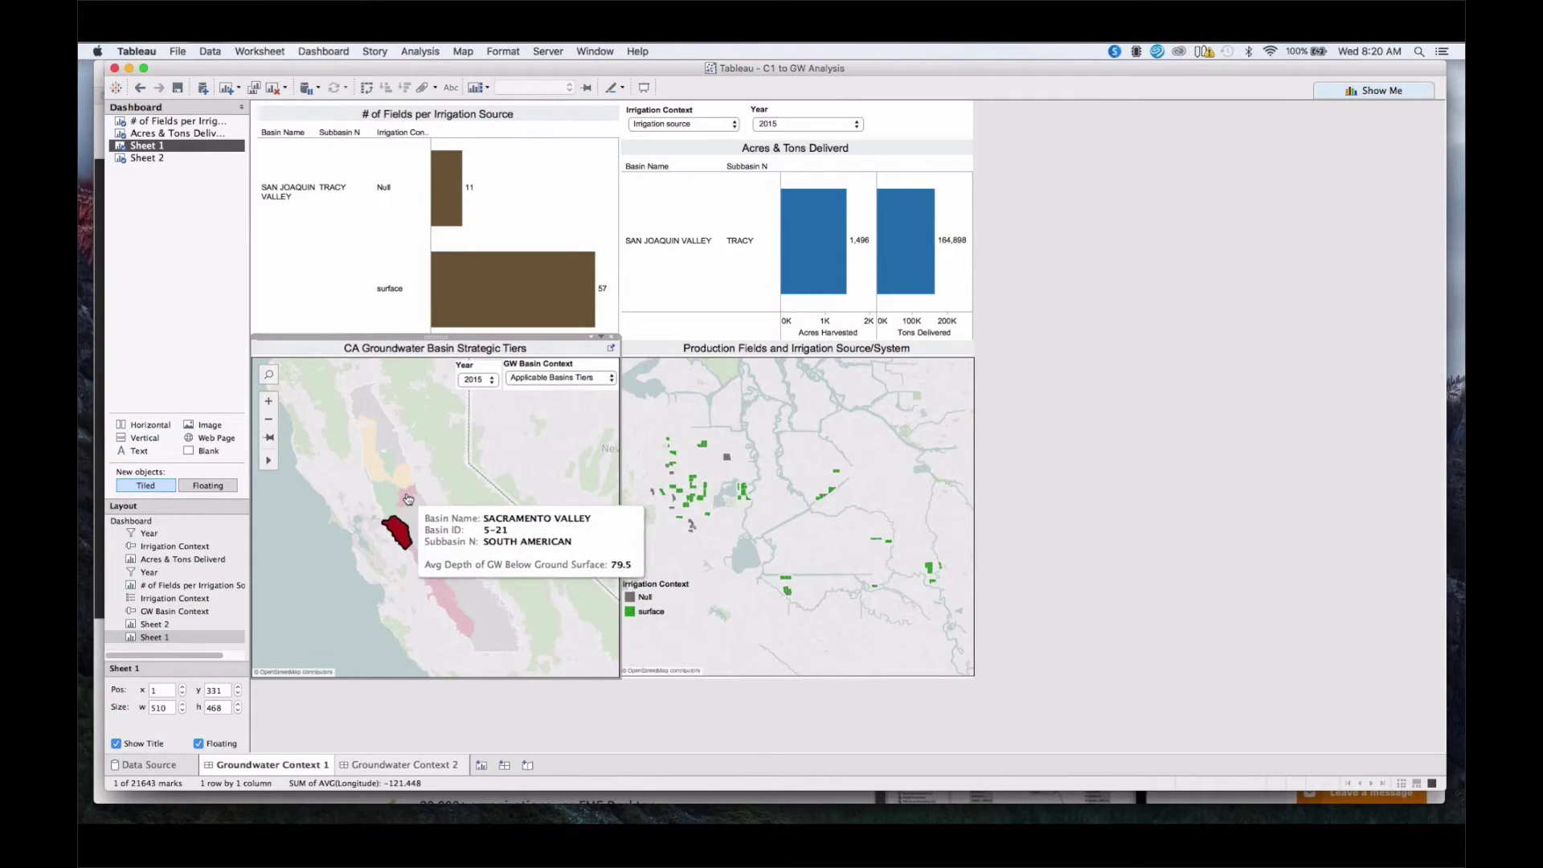
{"action": "left_click", "coordinate": [409, 499]}
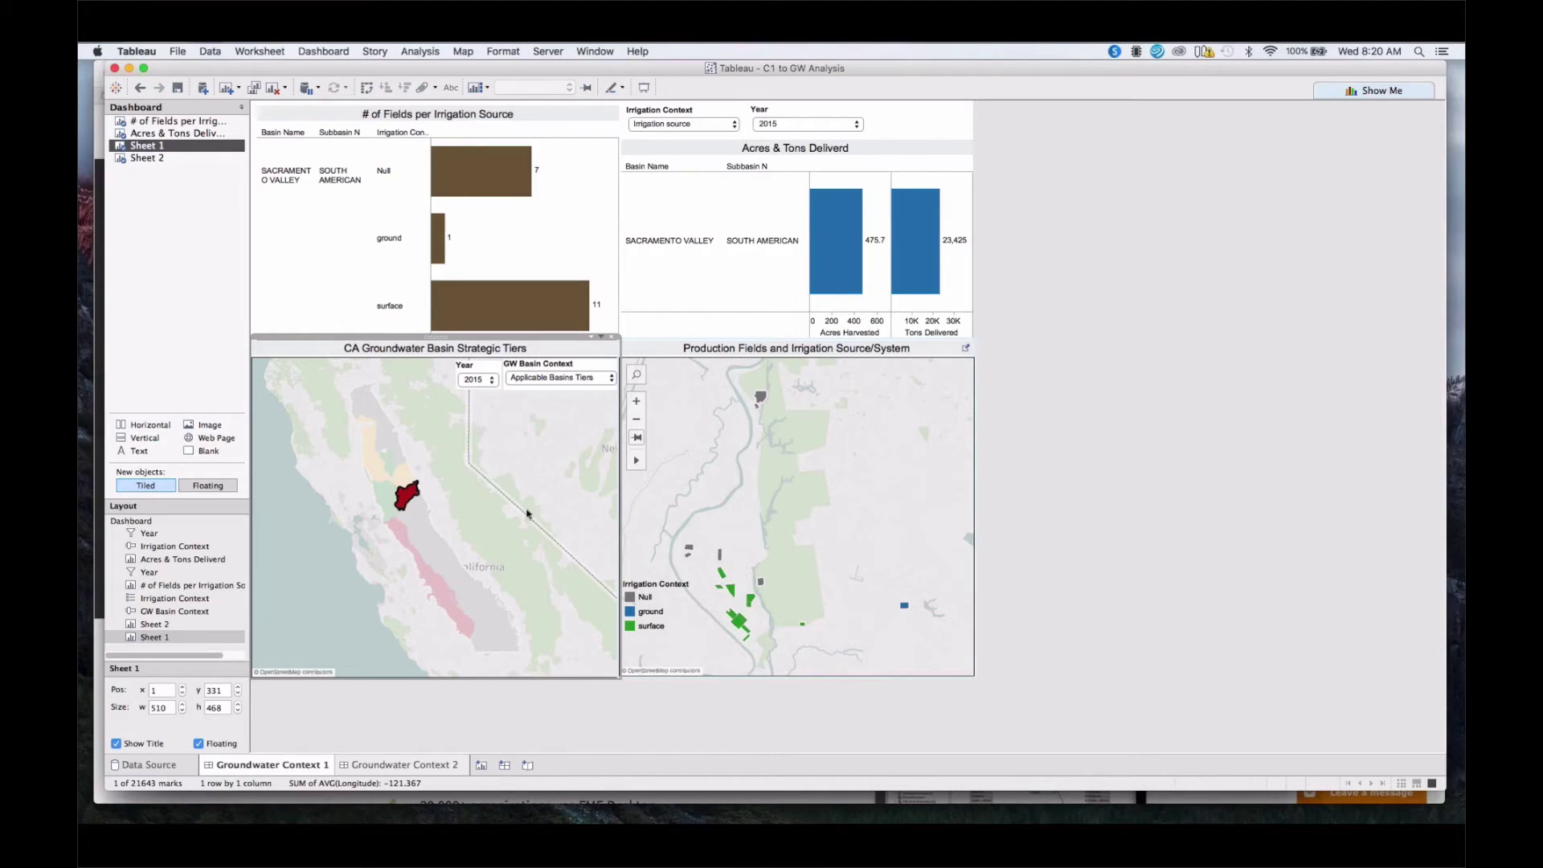
{"action": "left_click", "coordinate": [453, 484]}
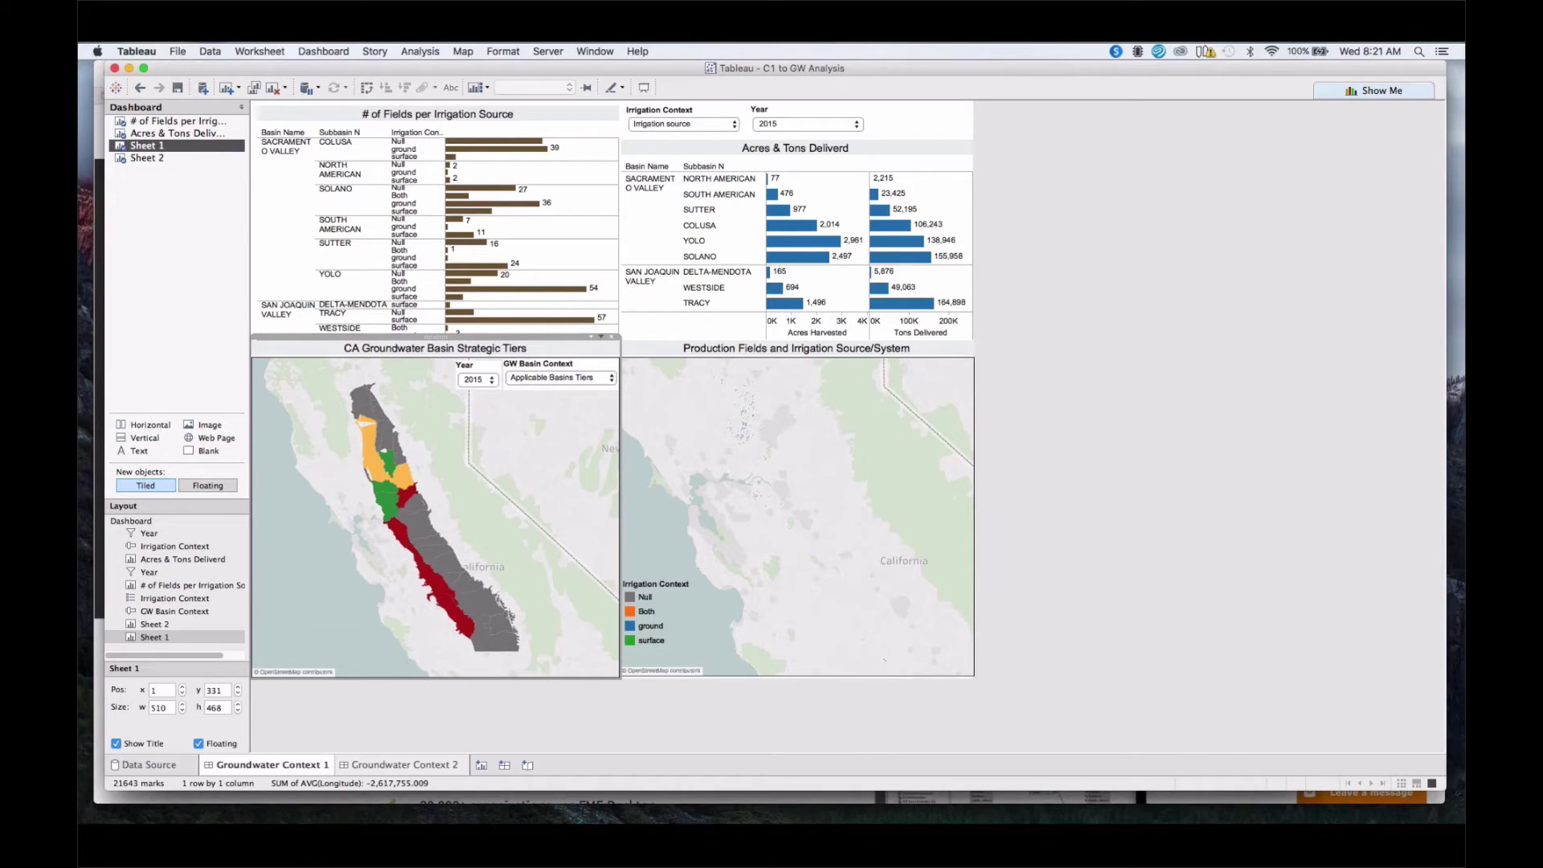
{"action": "mouse_move", "coordinate": [572, 500]}
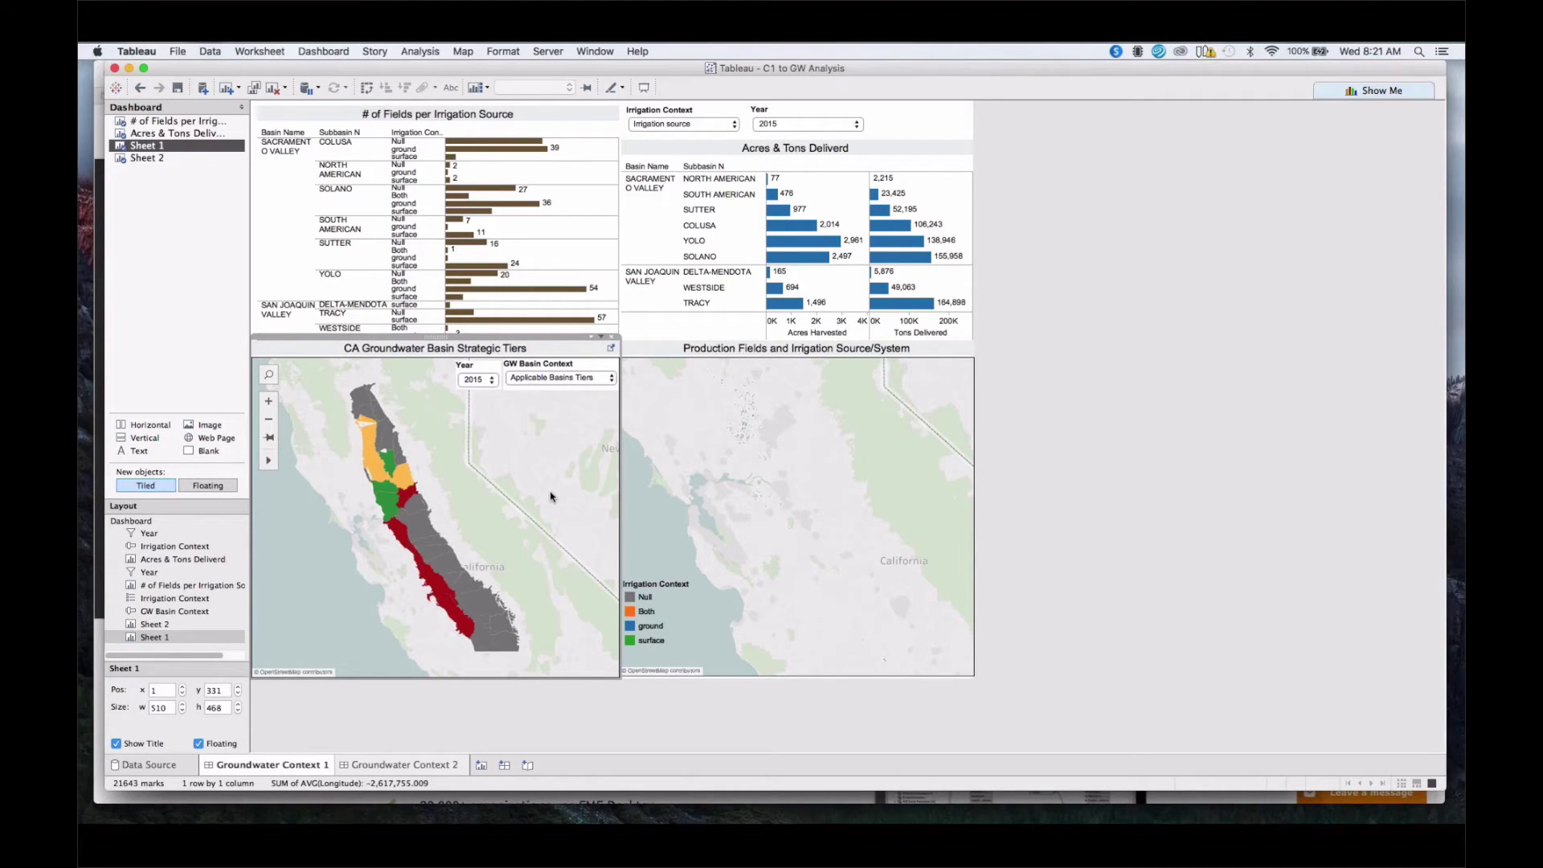
{"action": "left_click", "coordinate": [1134, 355]}
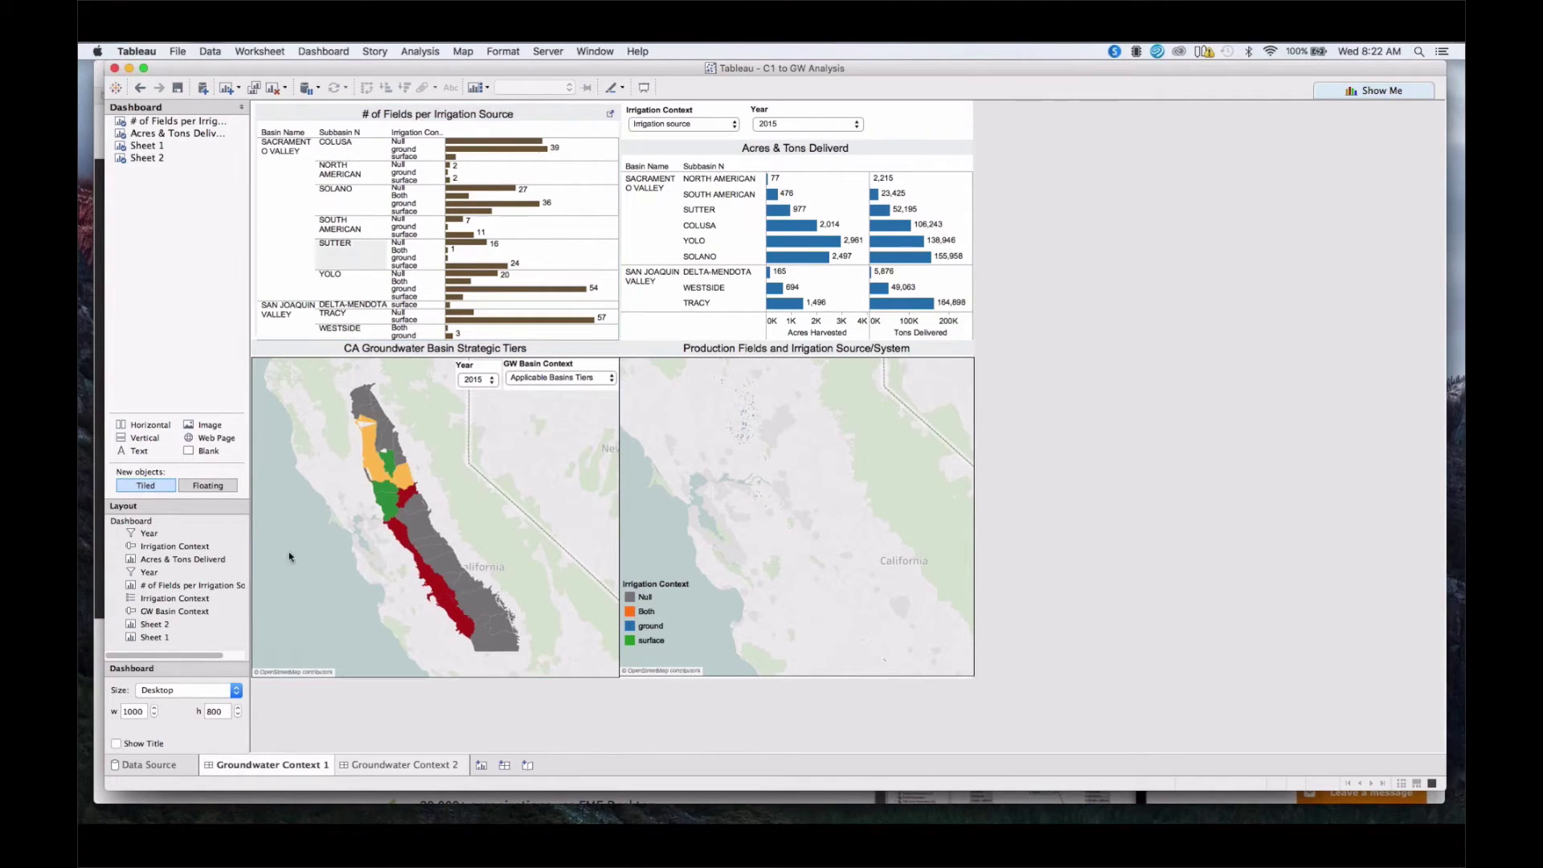
Open the Groundwater Context 2 dashboard and filter its basin and grower information by the Solano and then Sutter subbasin.
{"action": "left_click", "coordinate": [399, 766]}
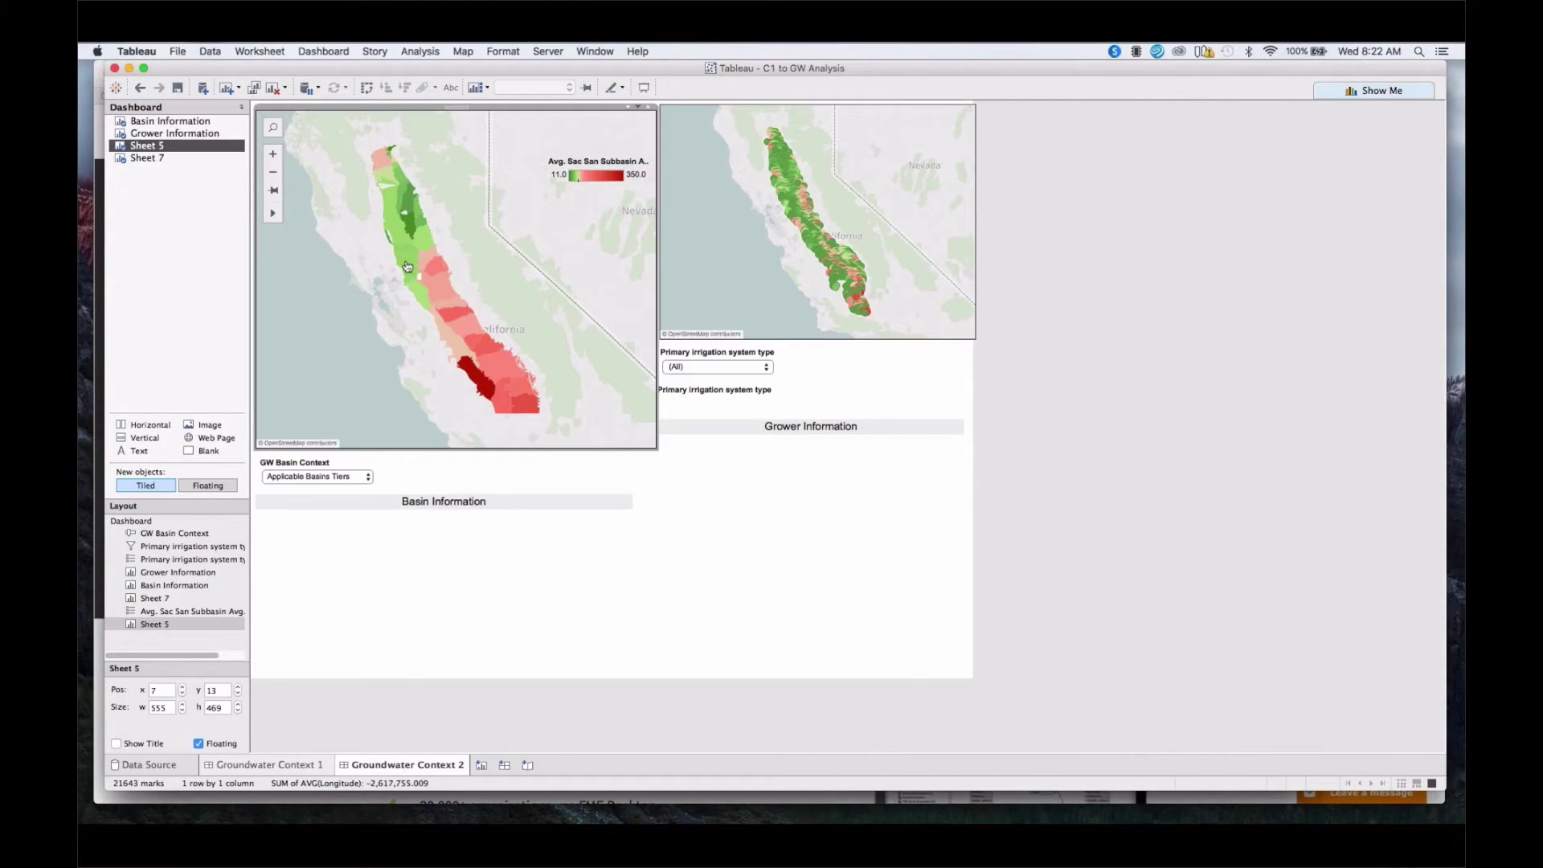
{"action": "left_click", "coordinate": [407, 266]}
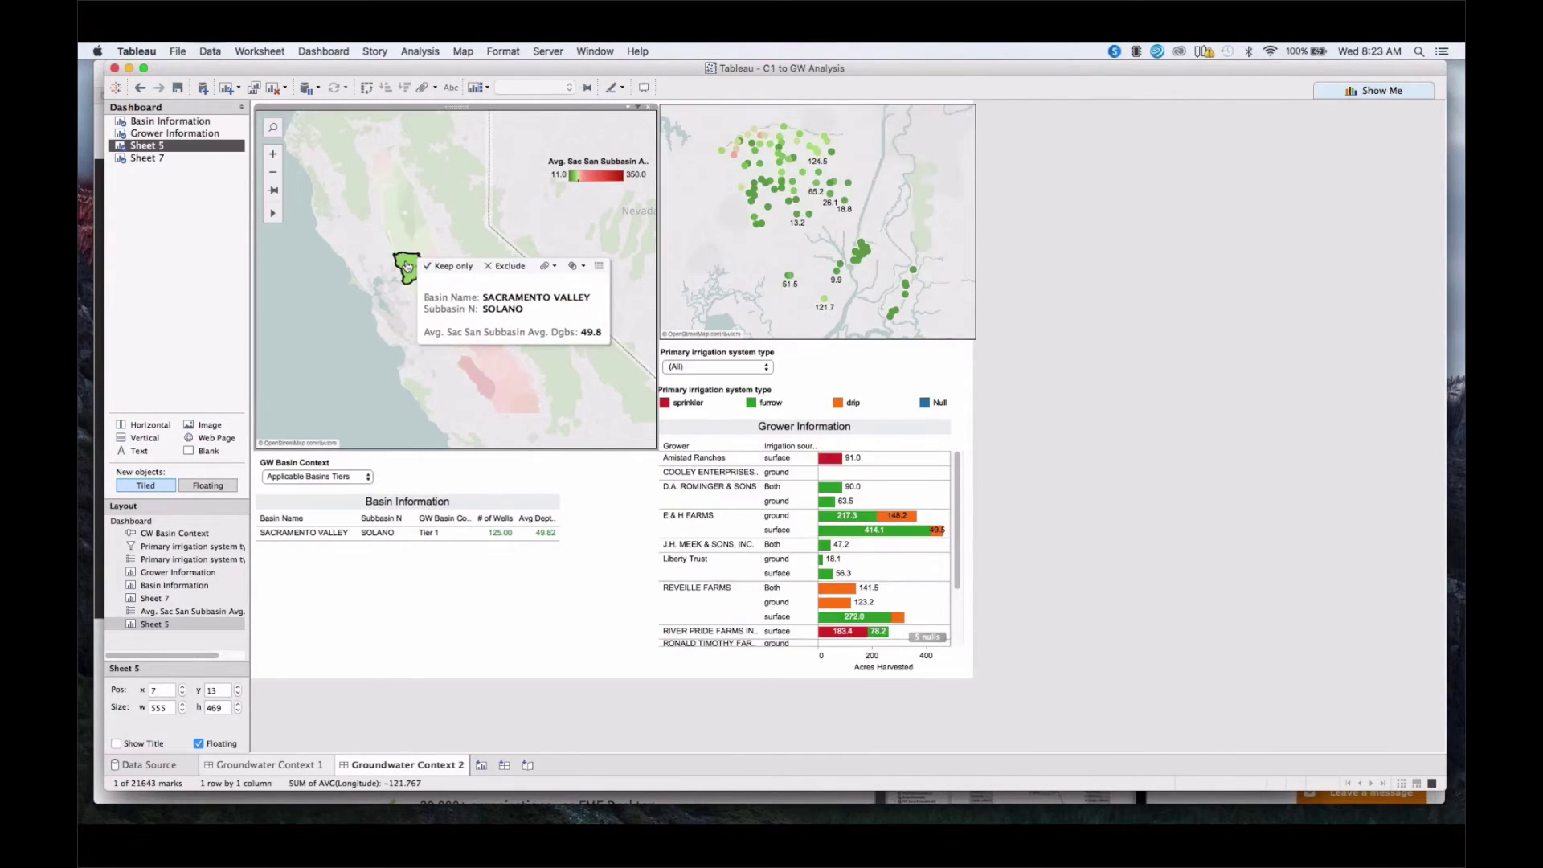
{"action": "left_click", "coordinate": [409, 230]}
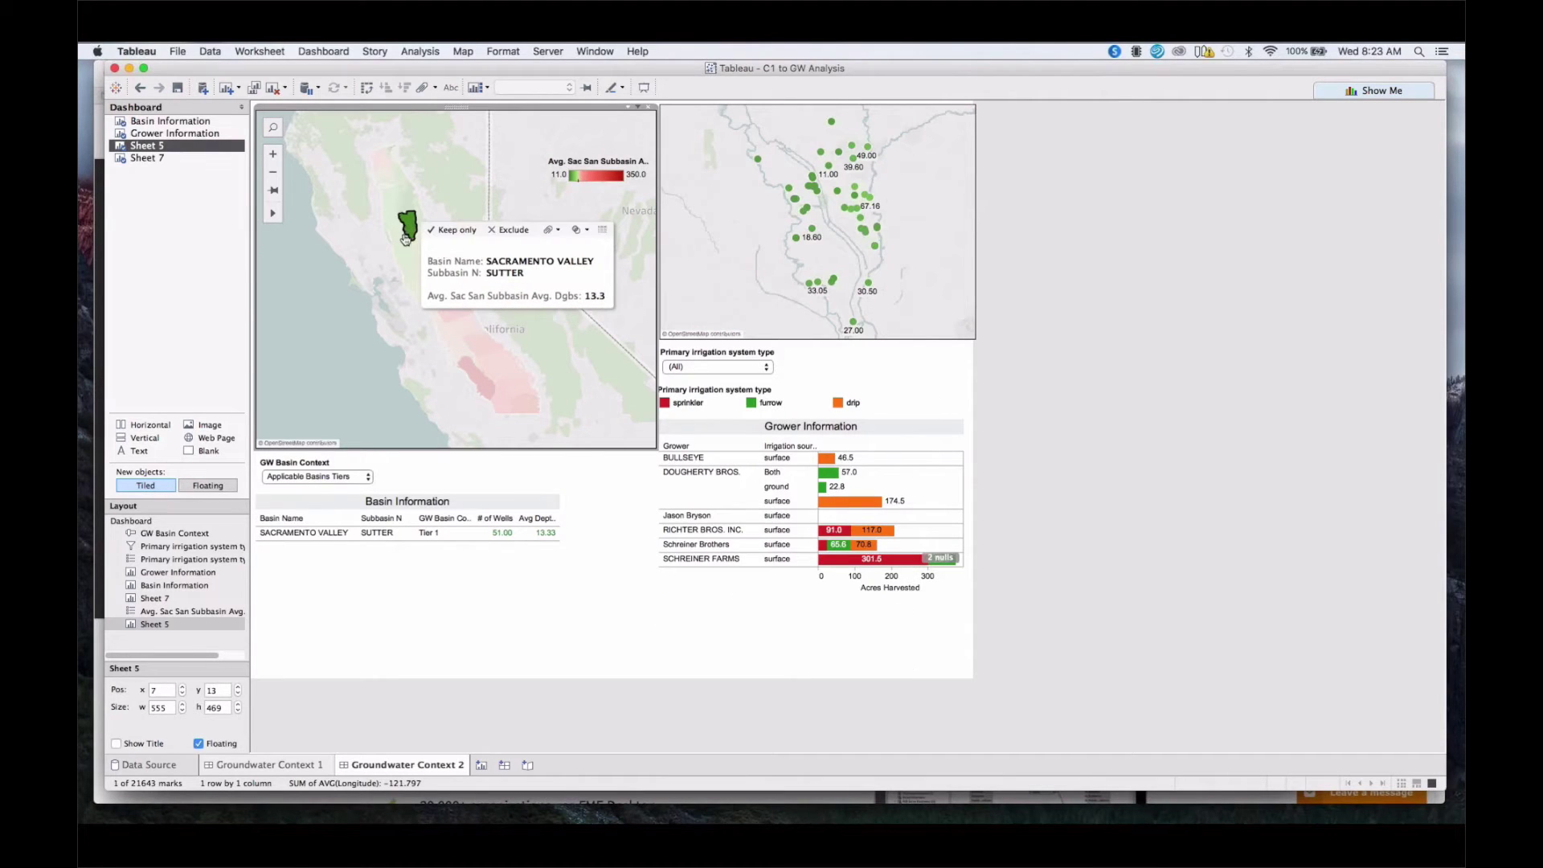
{"action": "left_click", "coordinate": [394, 235]}
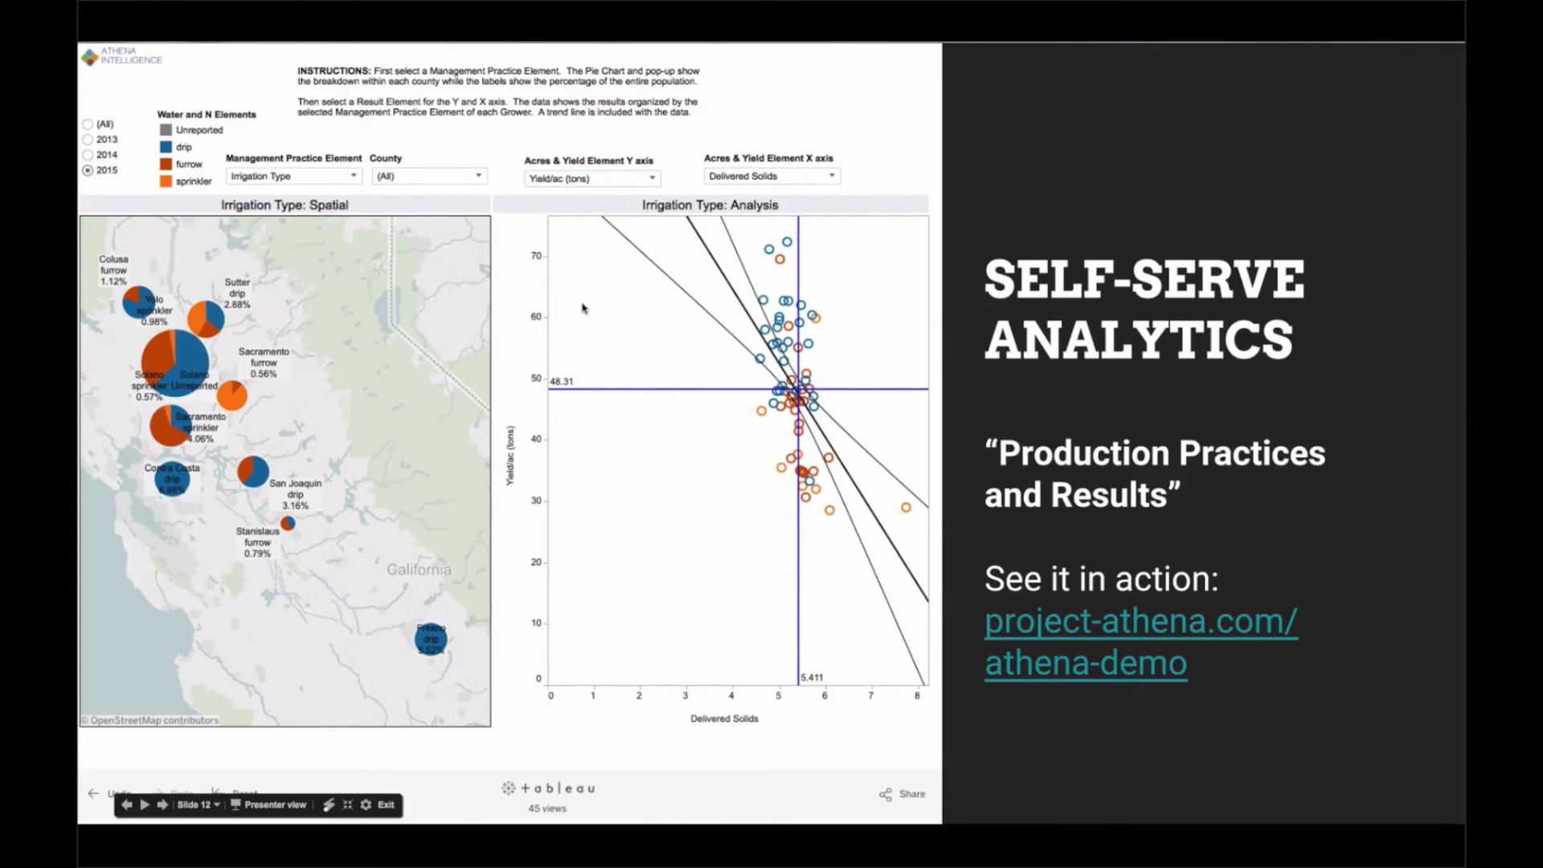
{"action": "key", "text": "Right"}
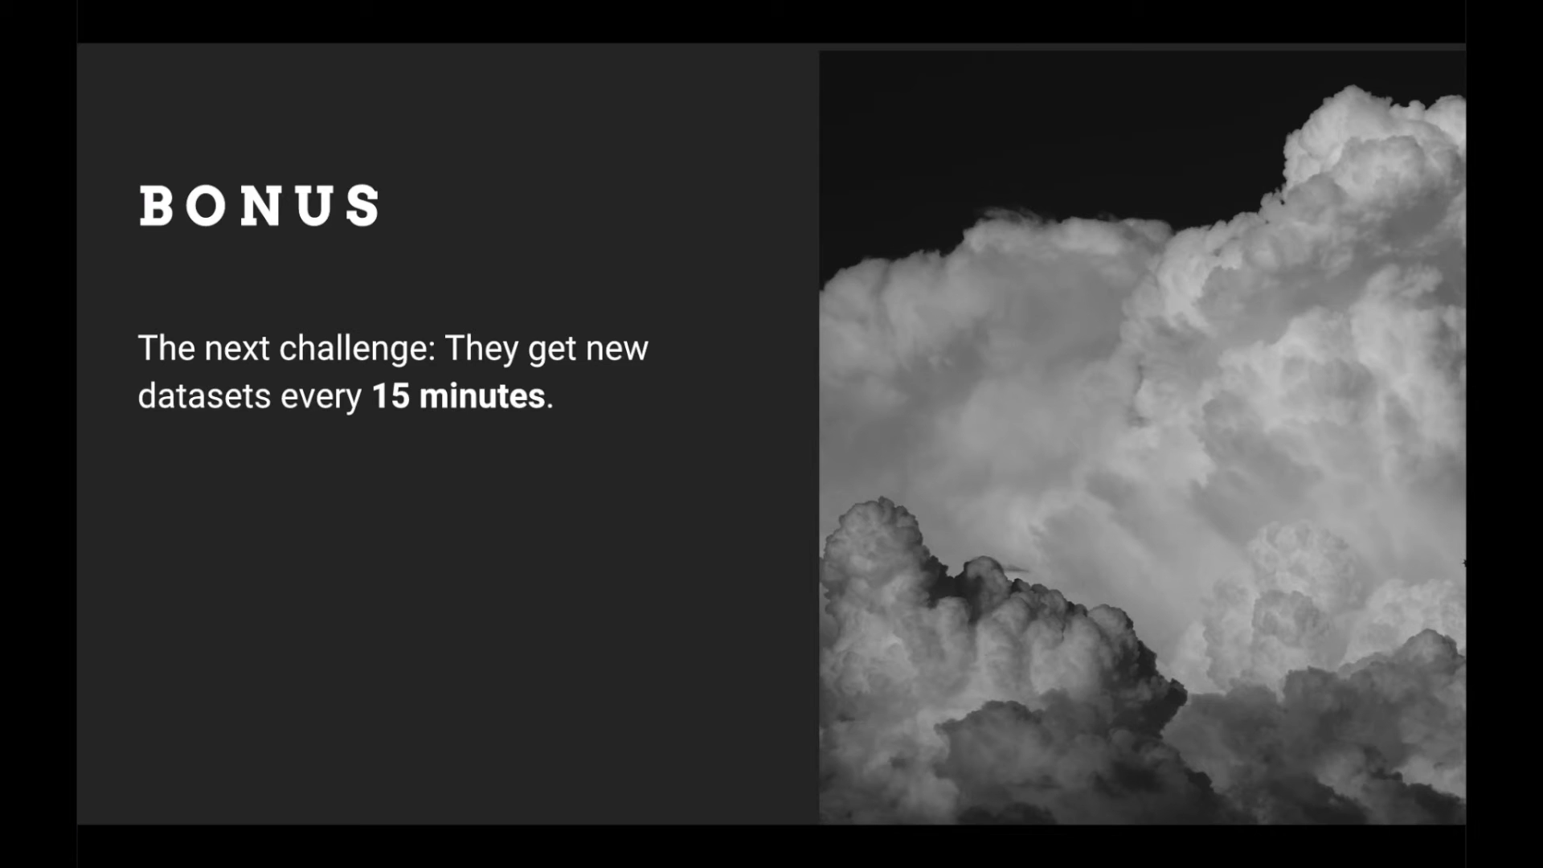
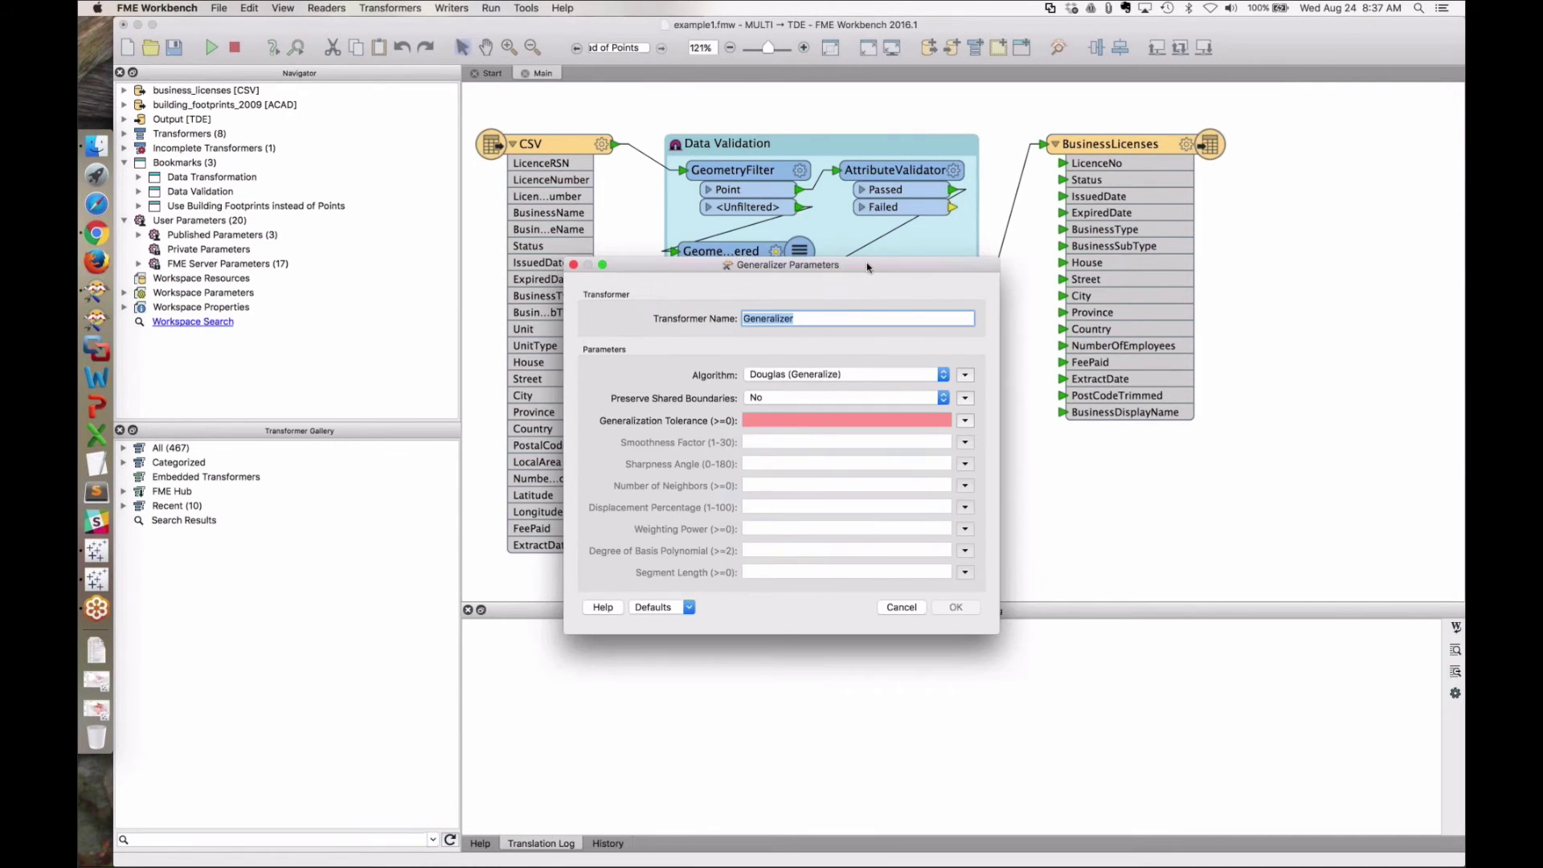
Review the algorithm choices in the Generalizer transformer's parameters, including Thin (Generalize), and close them without applying.
{"action": "left_click_drag", "start_coordinate": [863, 248], "coordinate": [829, 148]}
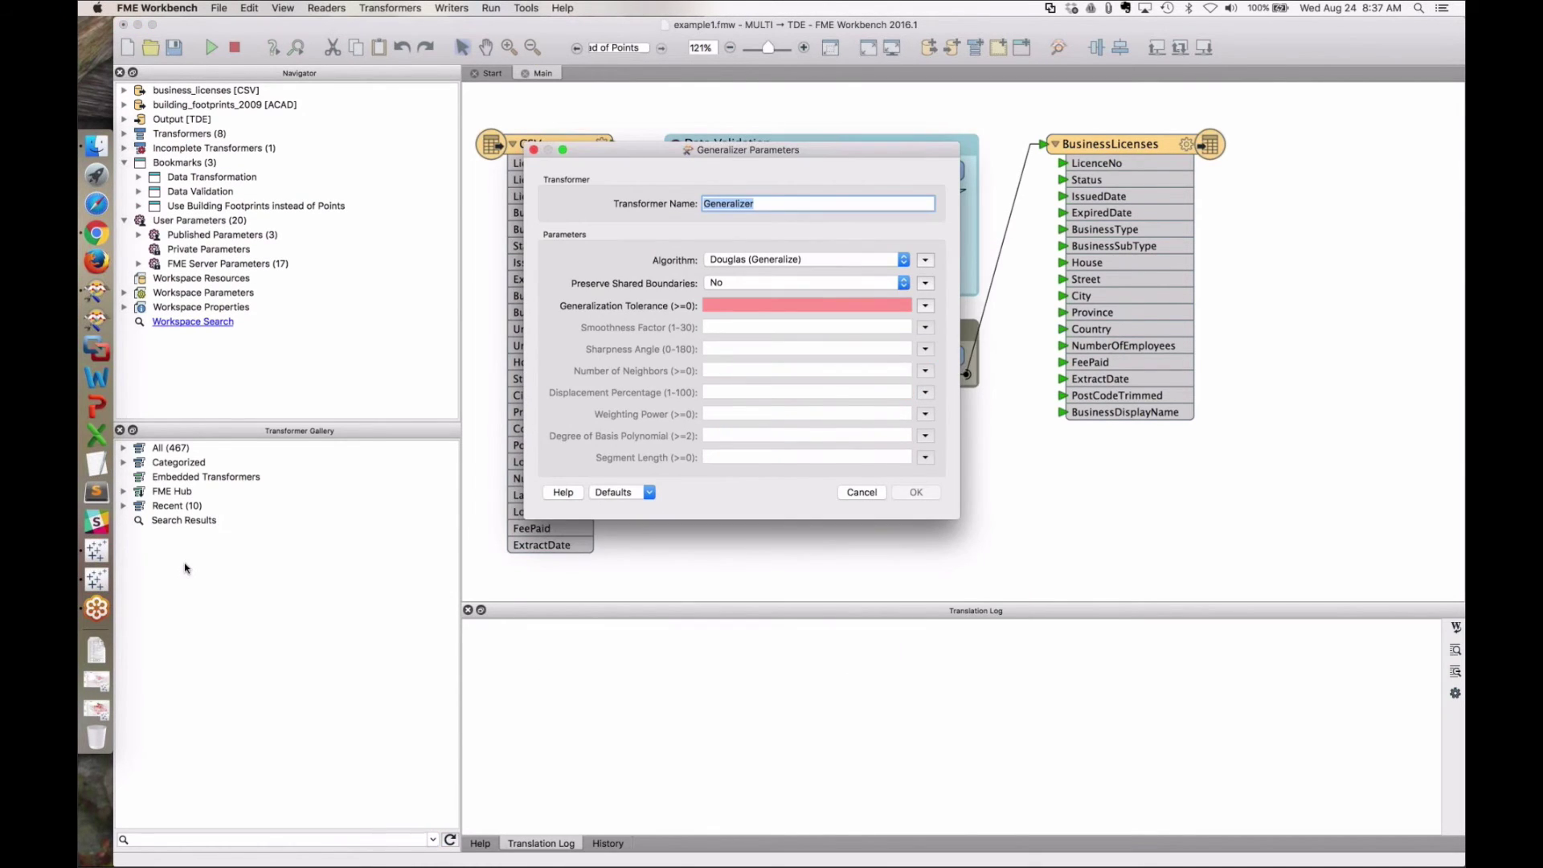
{"action": "left_click", "coordinate": [818, 262]}
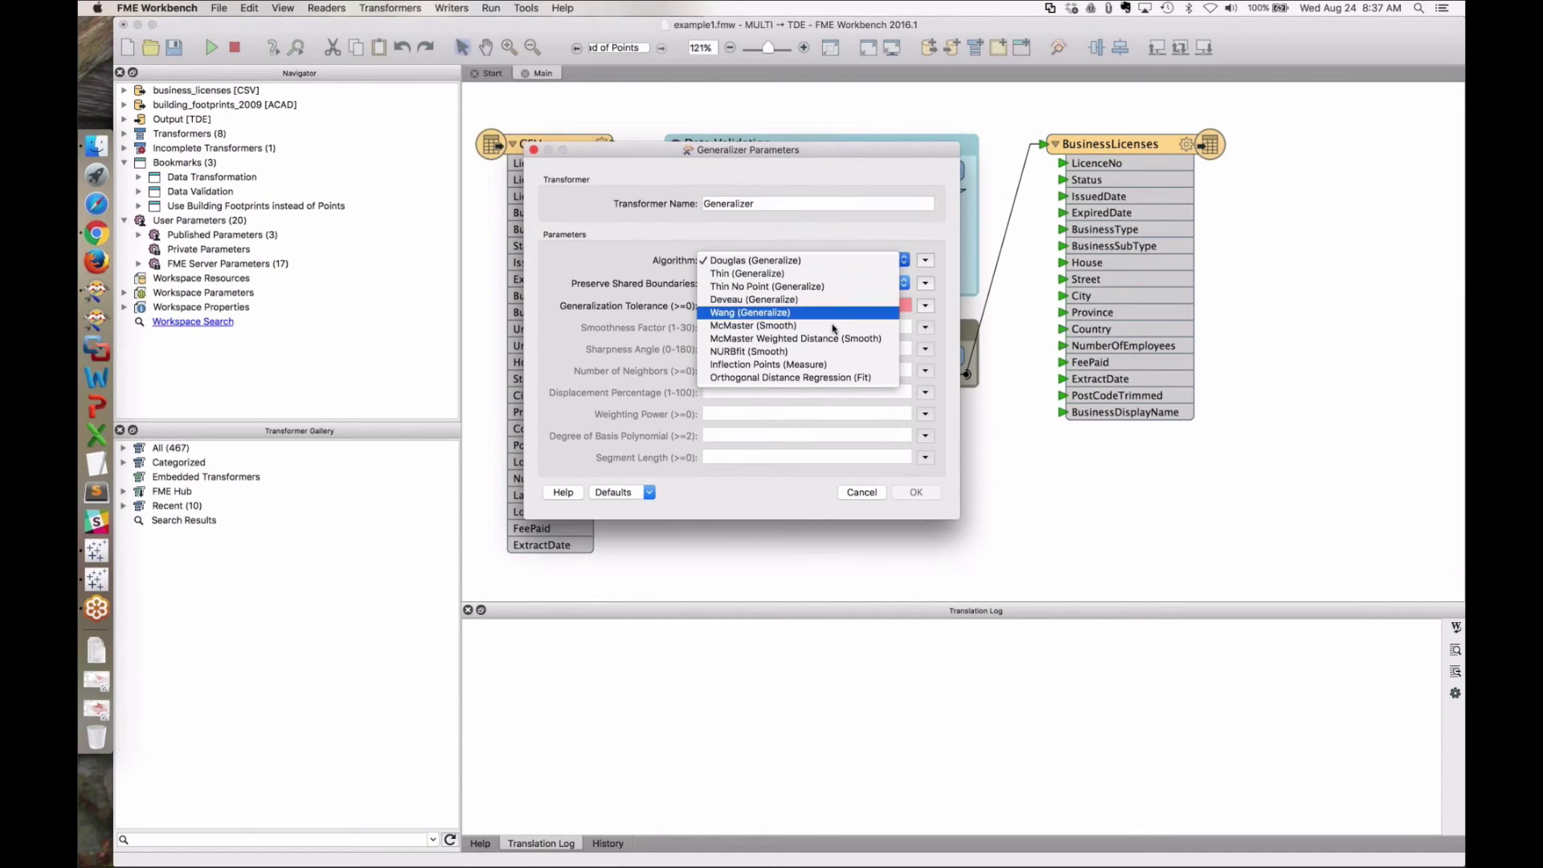
{"action": "left_click", "coordinate": [875, 273]}
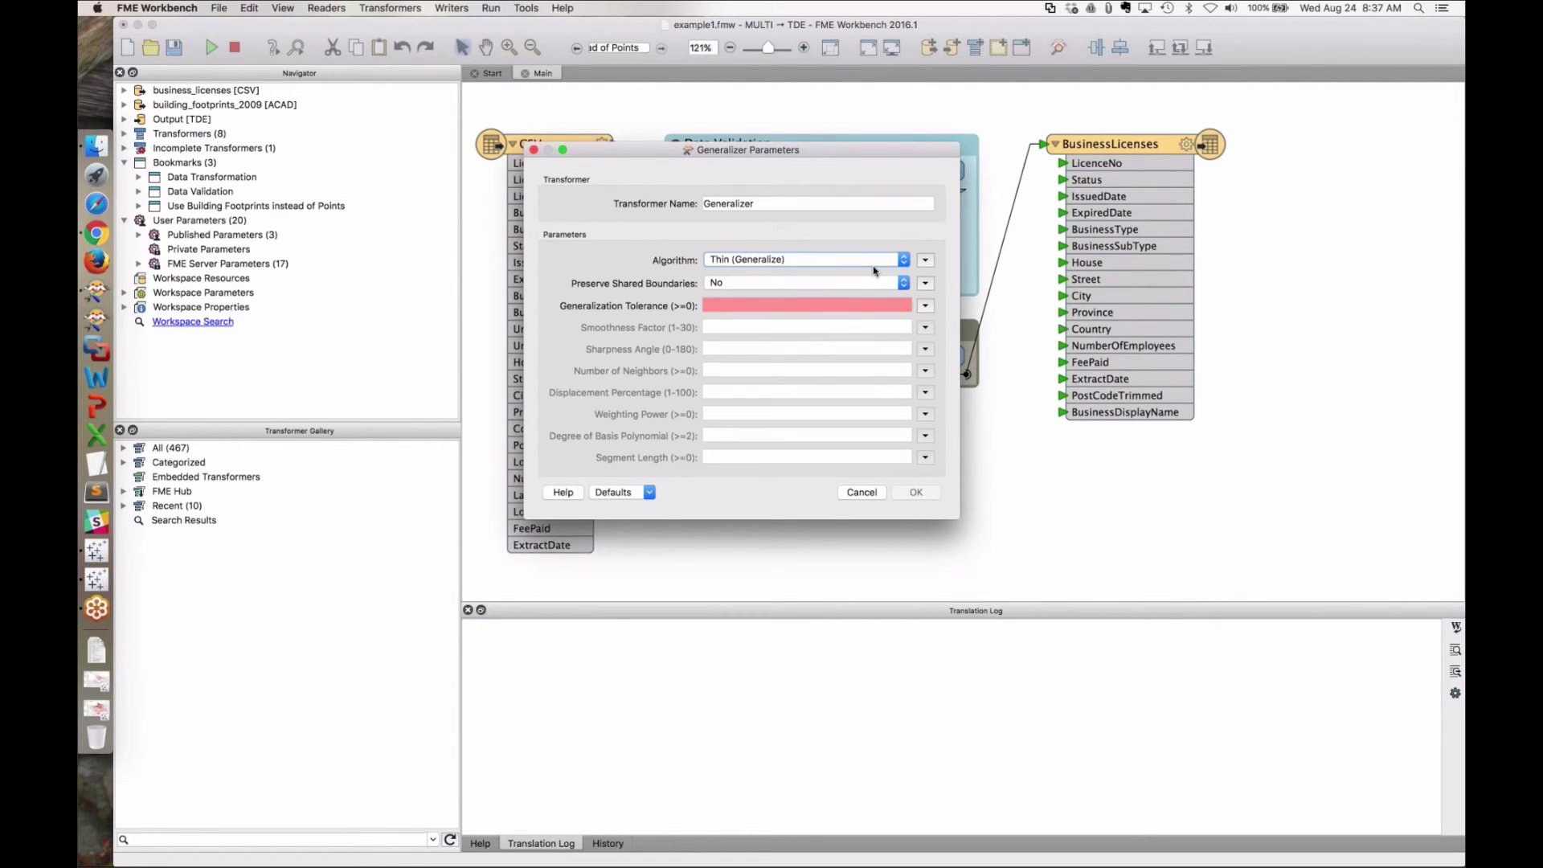
{"action": "left_click", "coordinate": [849, 493]}
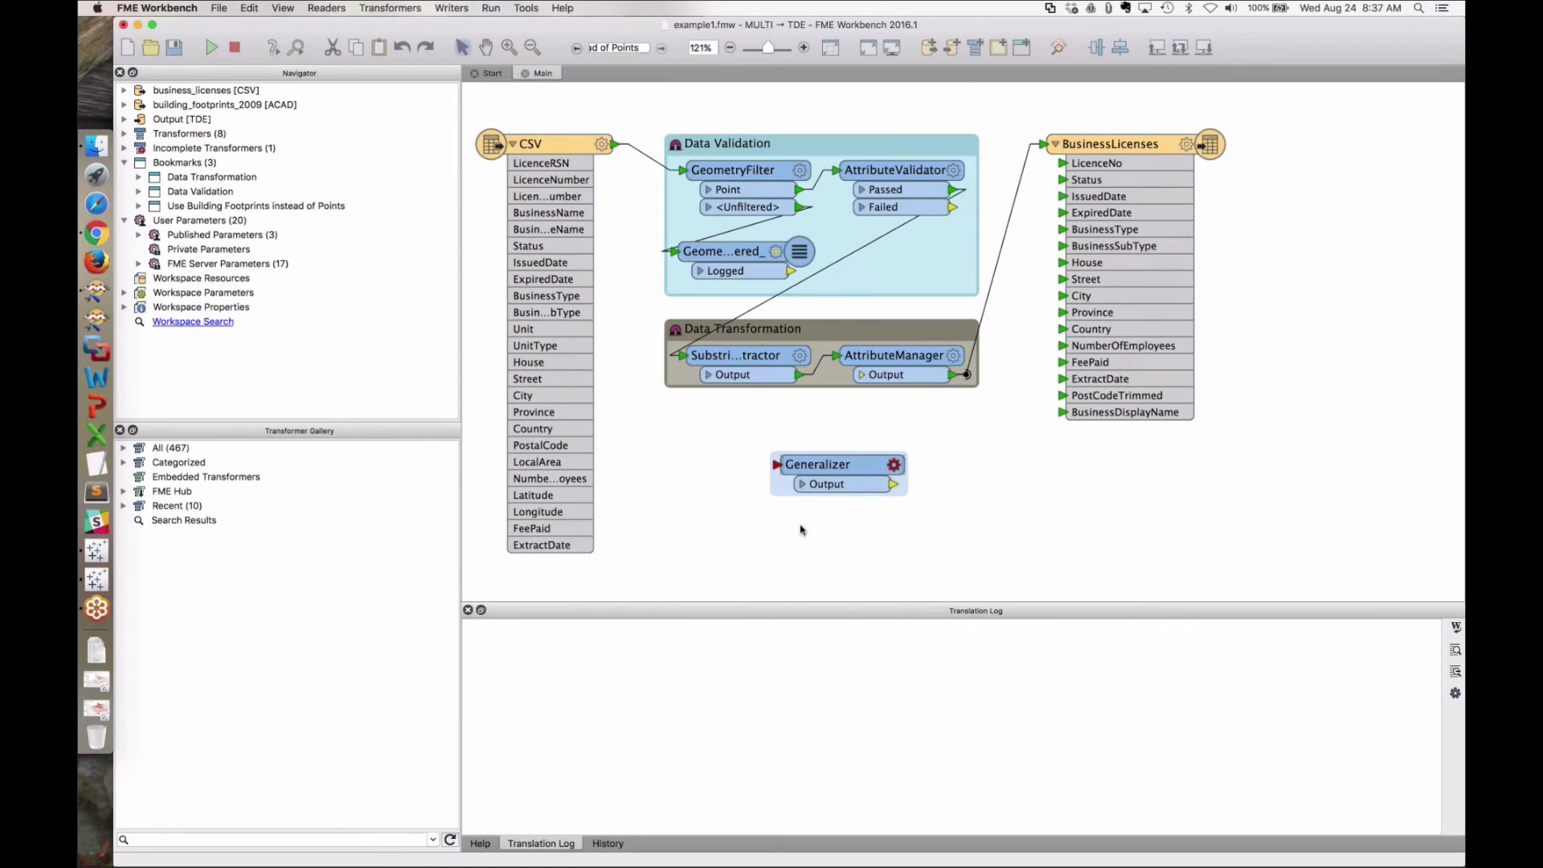
Add a Chopper transformer below the Generalizer and view its parameters without changing them.
{"action": "left_click", "coordinate": [798, 531]}
{"action": "type", "text": "chop"}
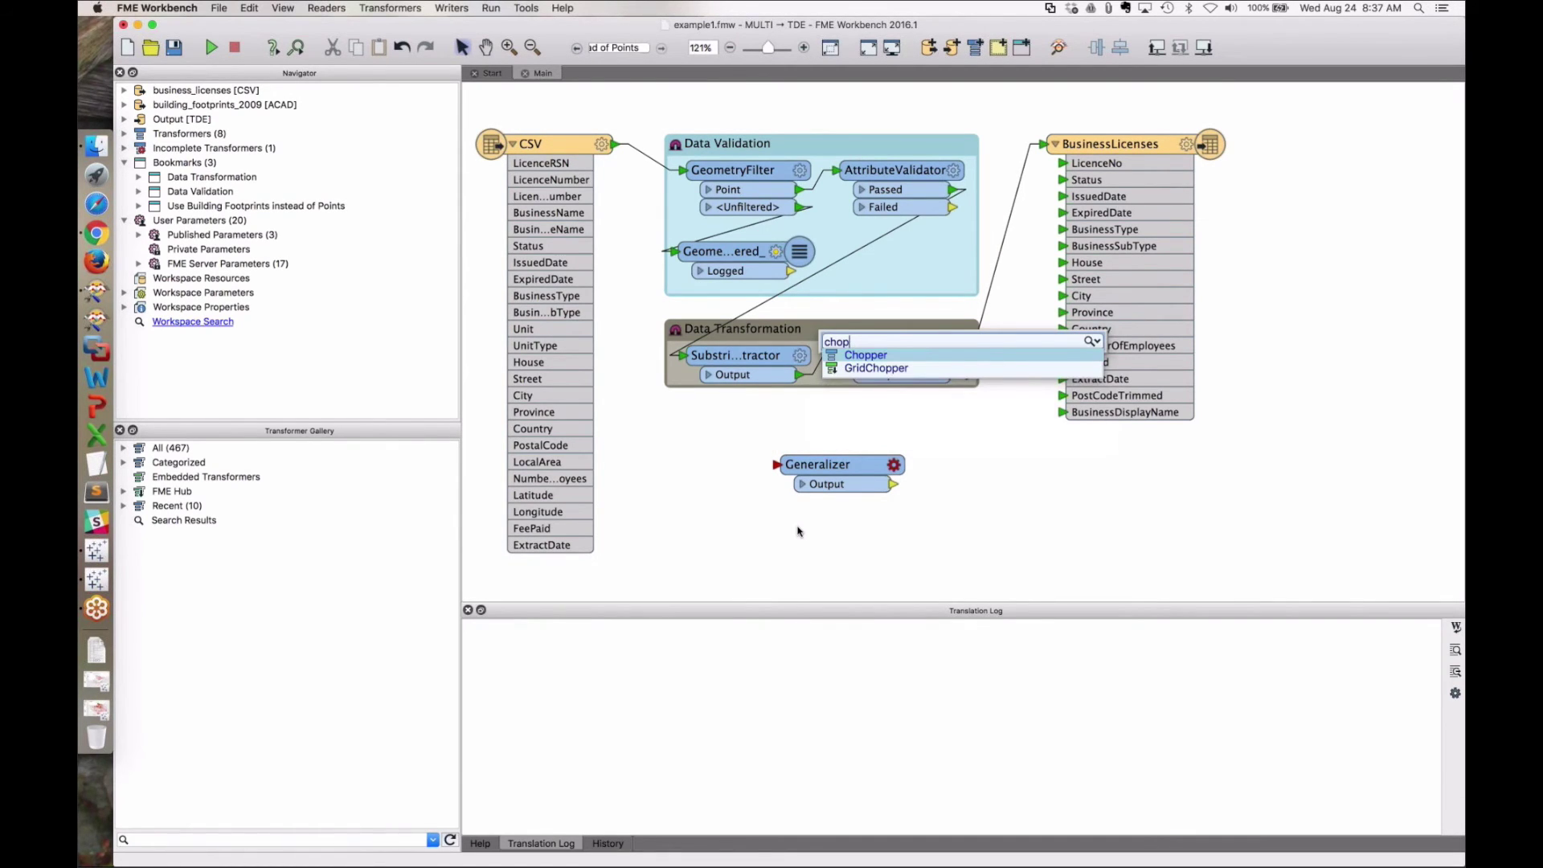
{"action": "key", "text": "Return"}
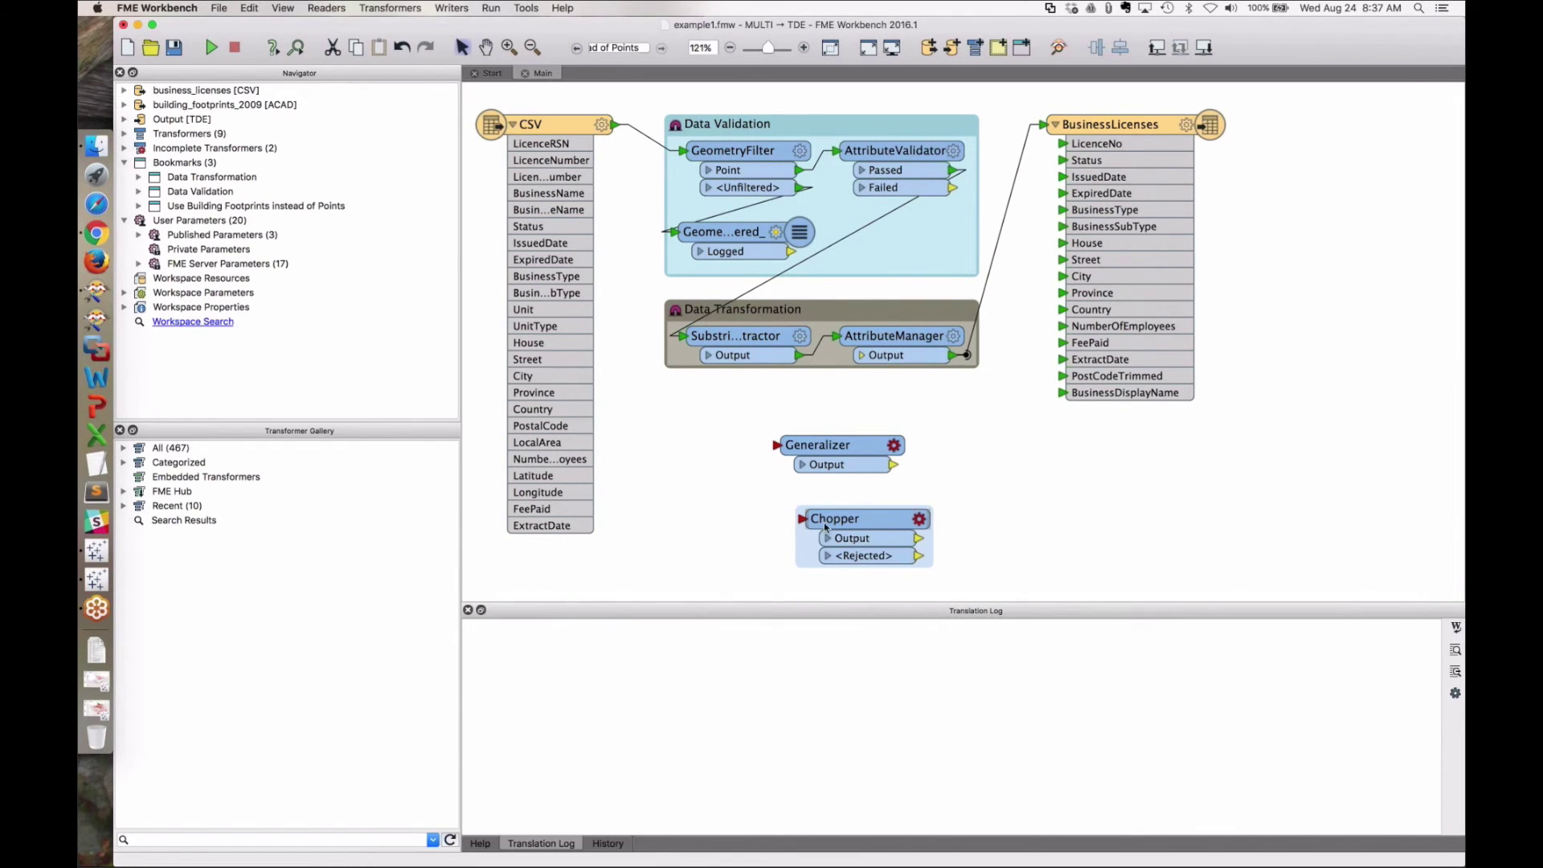
{"action": "double_click", "coordinate": [871, 526]}
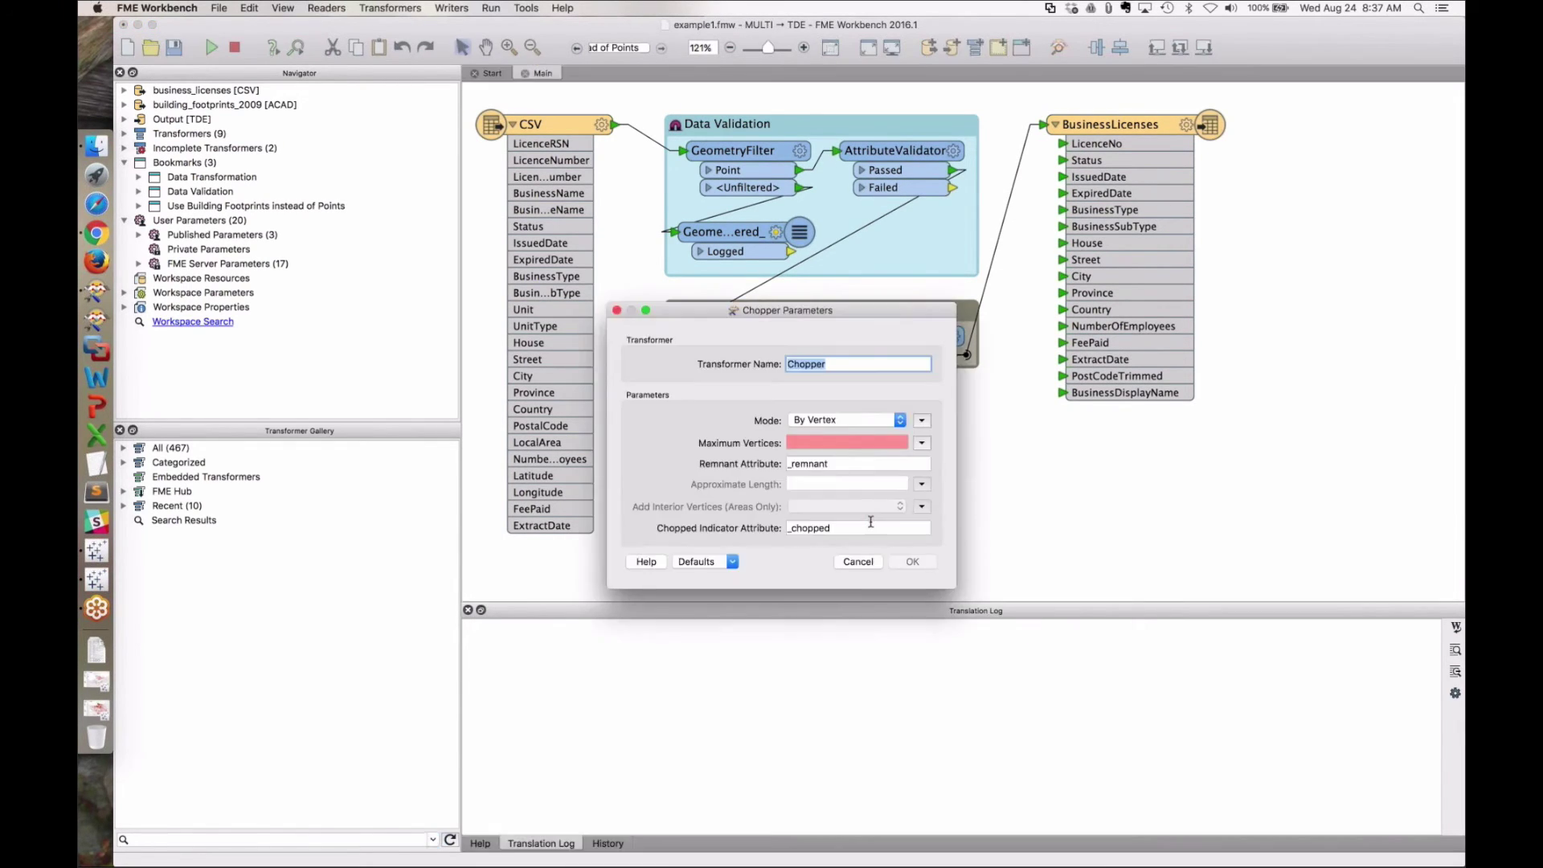
{"action": "left_click", "coordinate": [872, 564]}
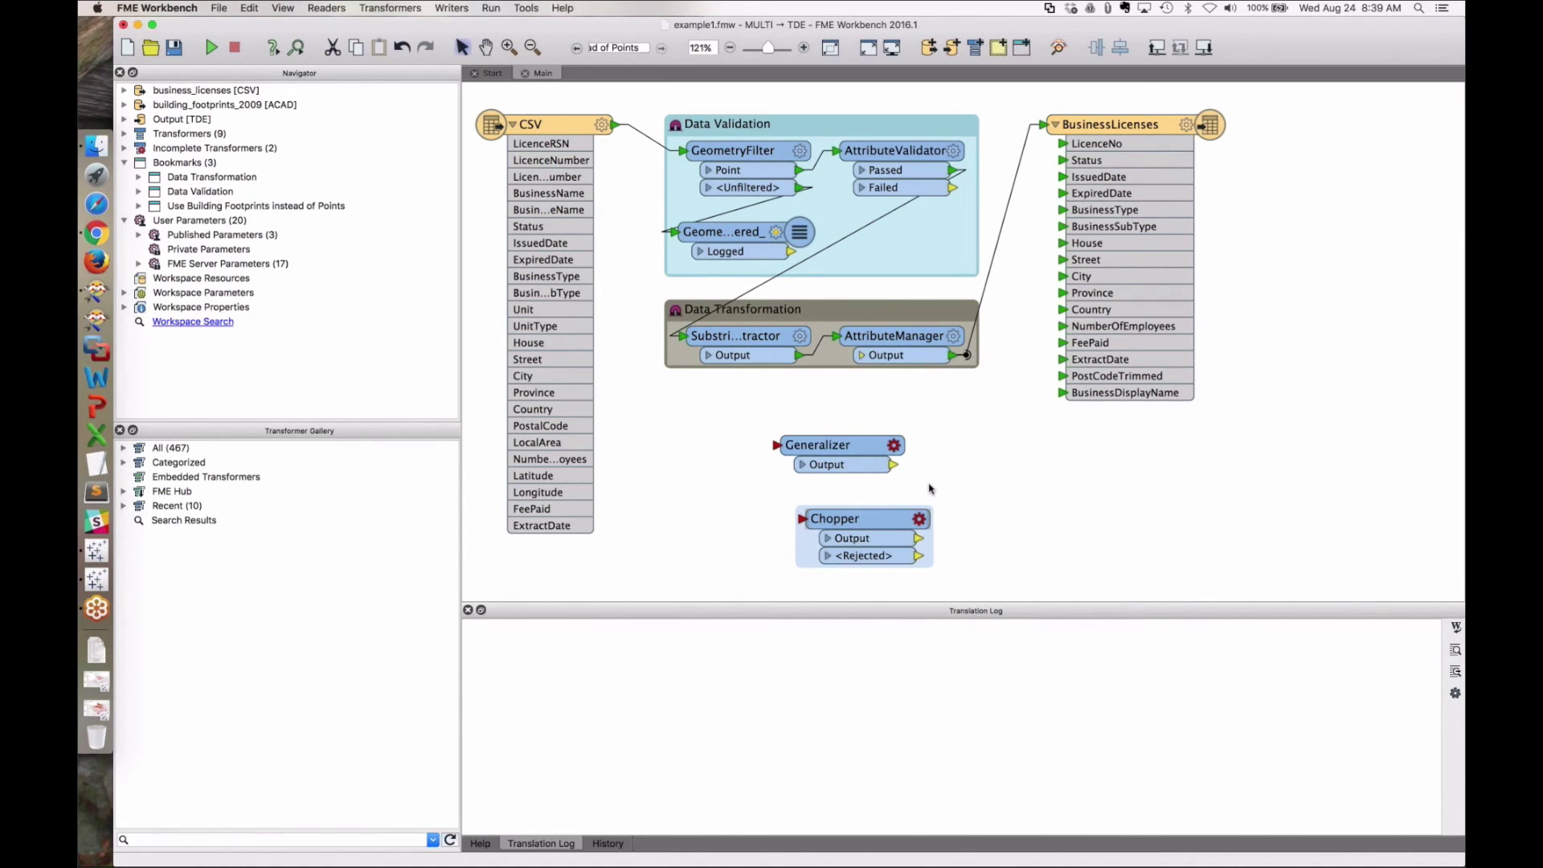
{"action": "key", "text": "super+Tab"}
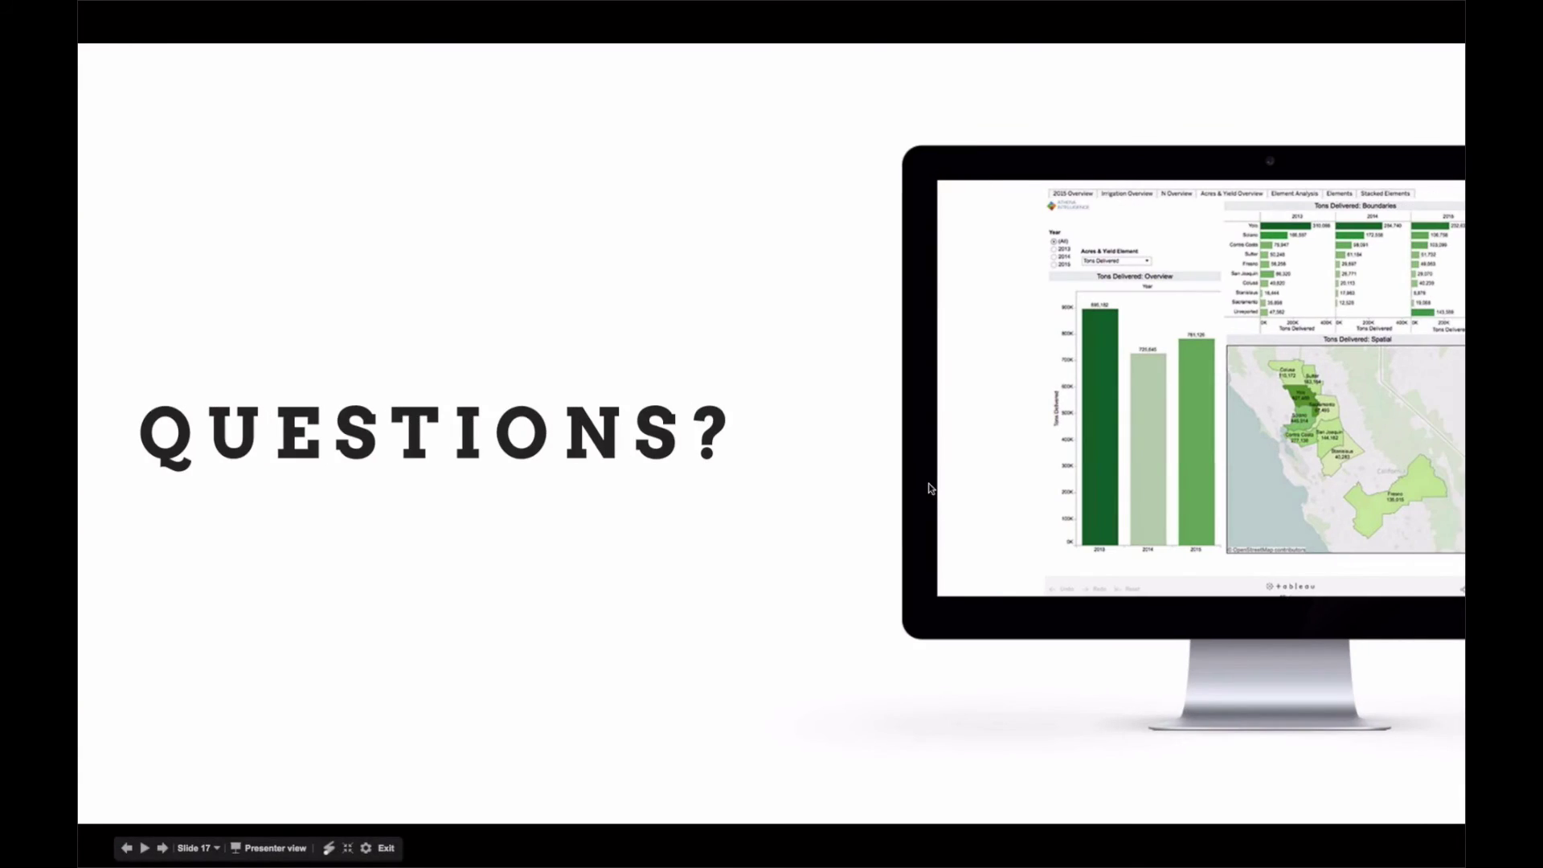
{"action": "key", "text": "Escape"}
{"action": "key", "text": "super+t"}
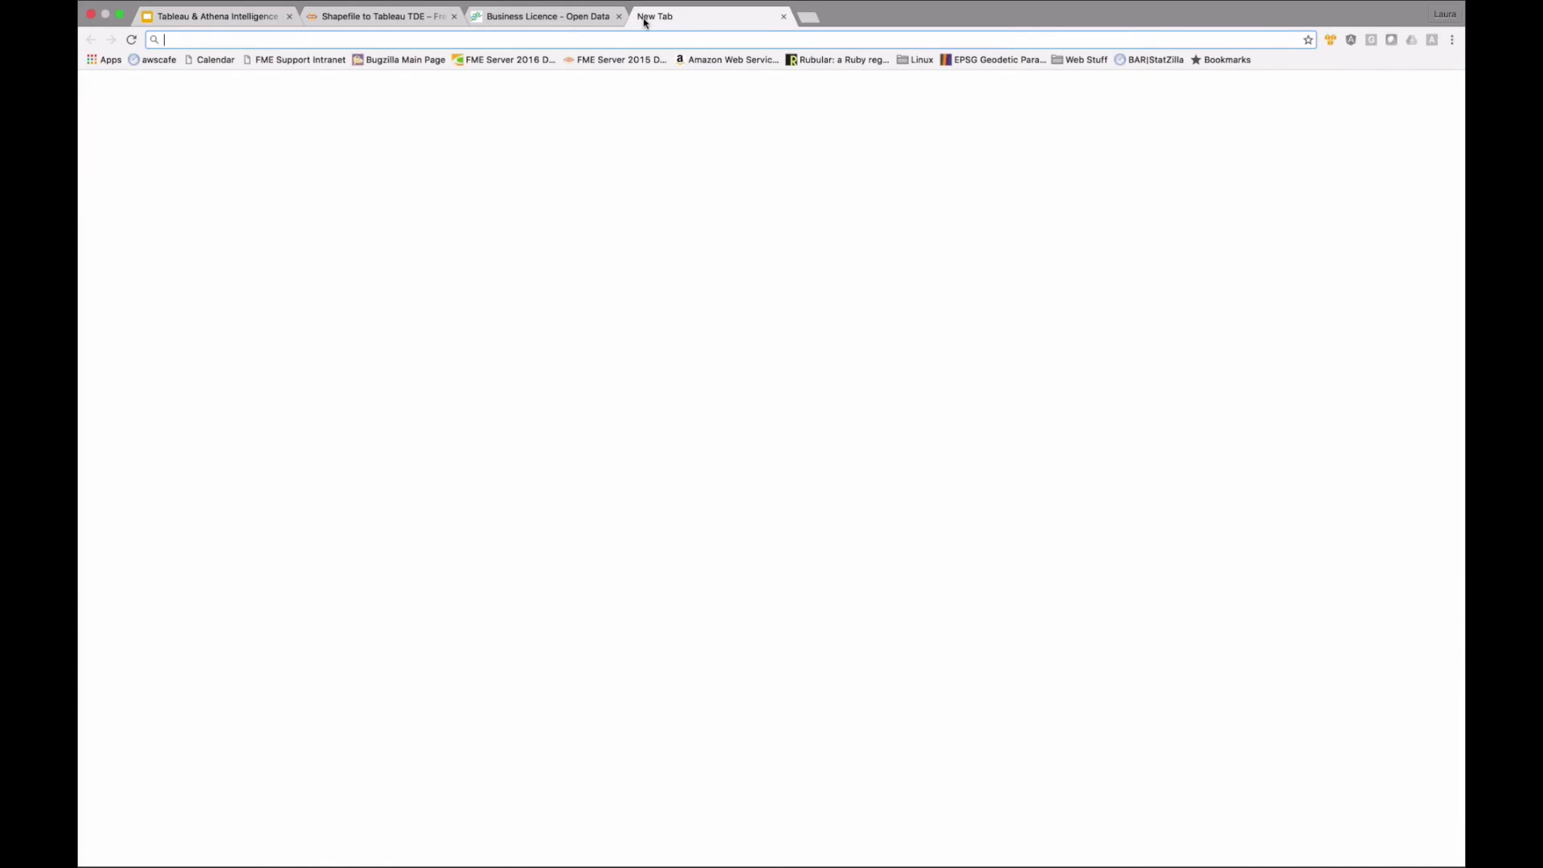
{"action": "type", "text": "safe"}
{"action": "key", "text": "Return"}
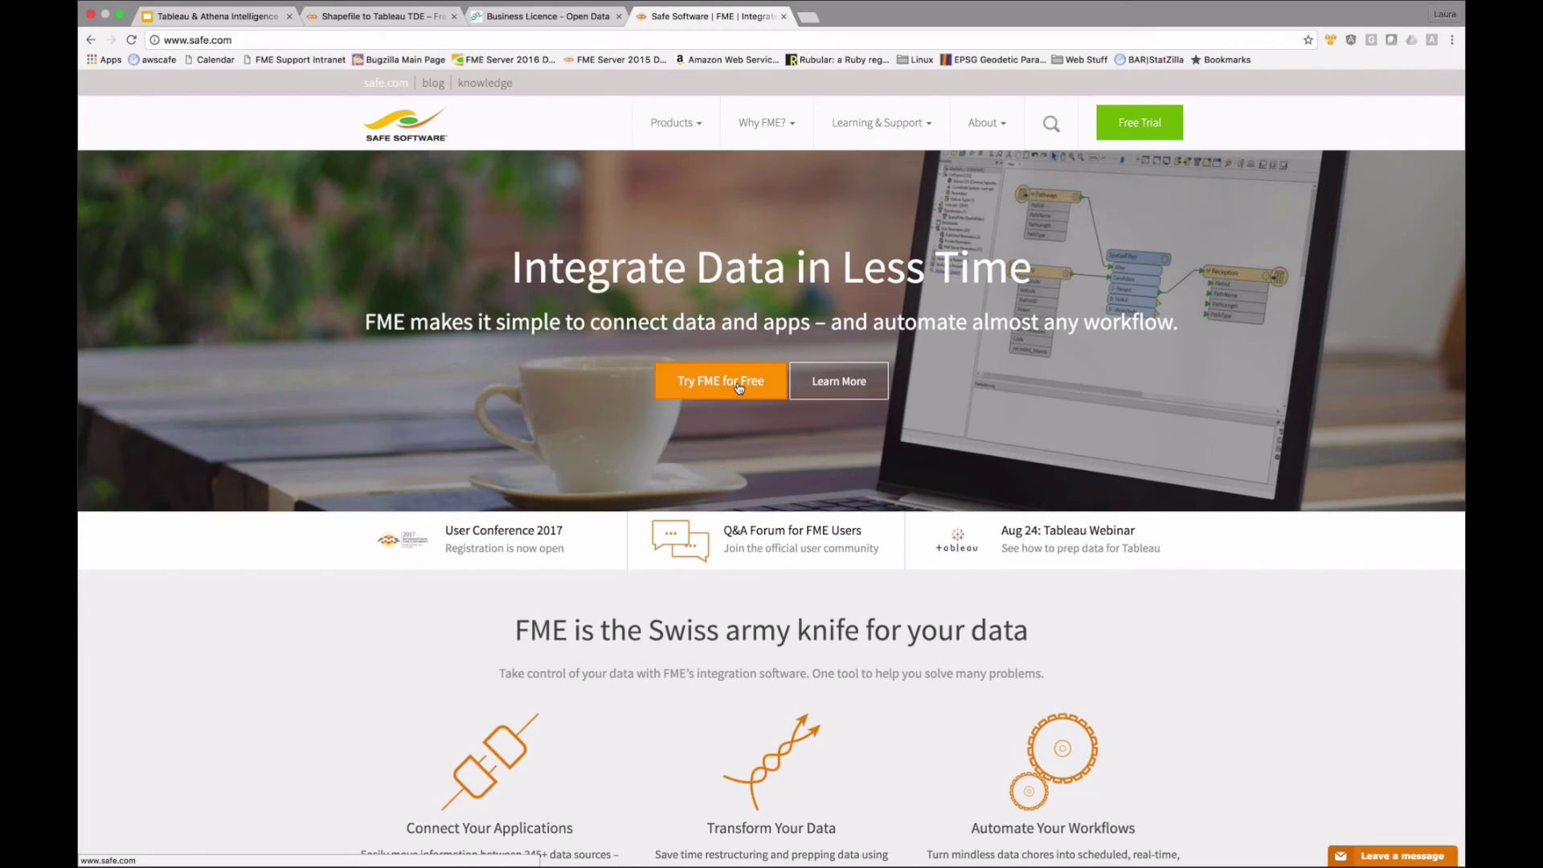
{"action": "left_click", "coordinate": [1453, 834]}
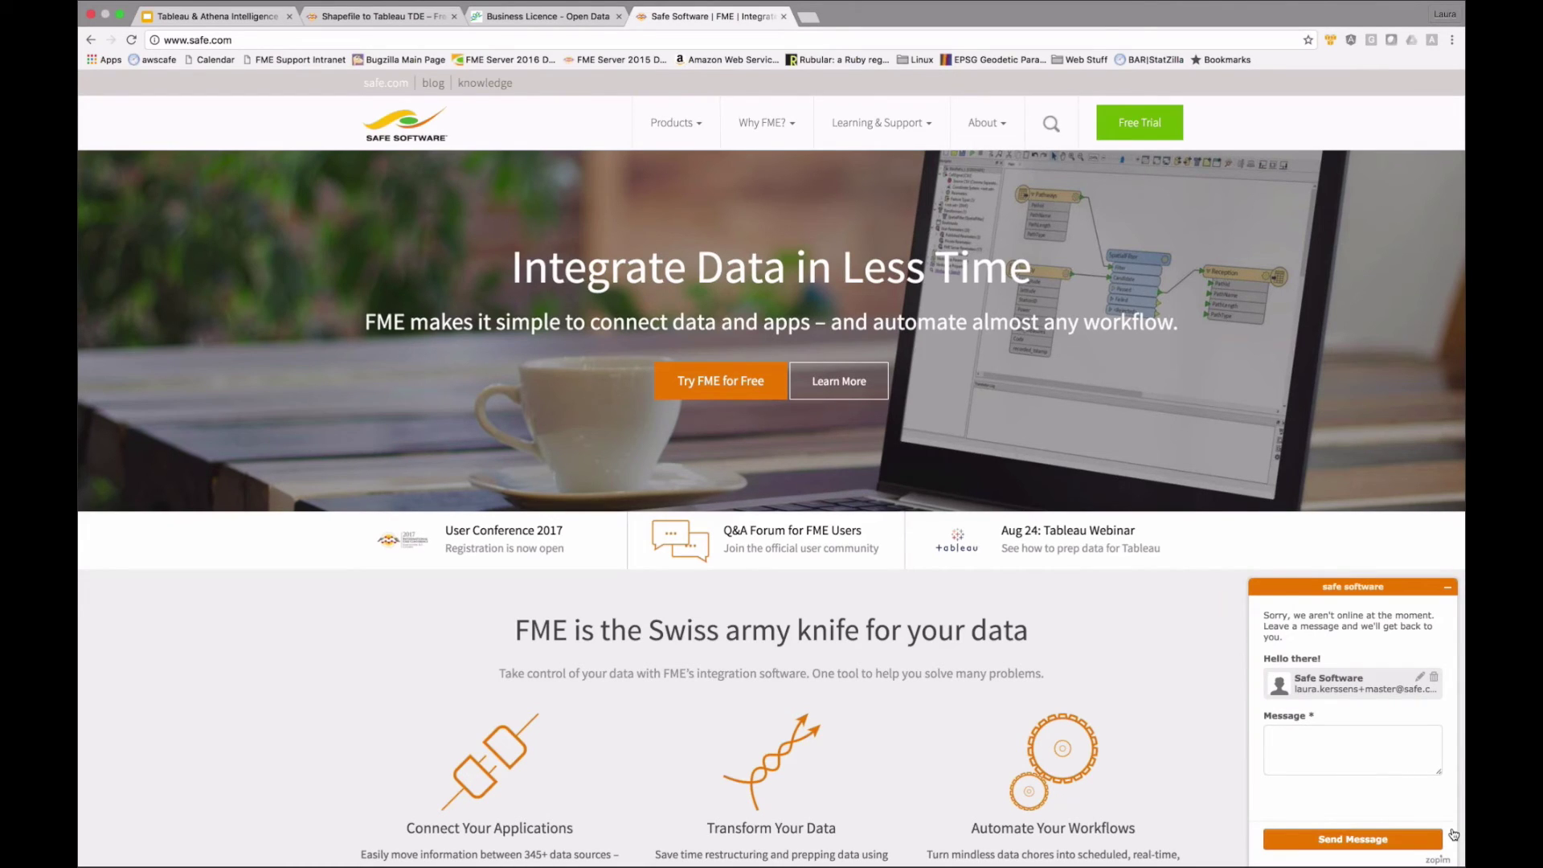
Return to the Tableau & Athena Intelligence presentation and start the slideshow at the Questions slide.
{"action": "left_click", "coordinate": [241, 16]}
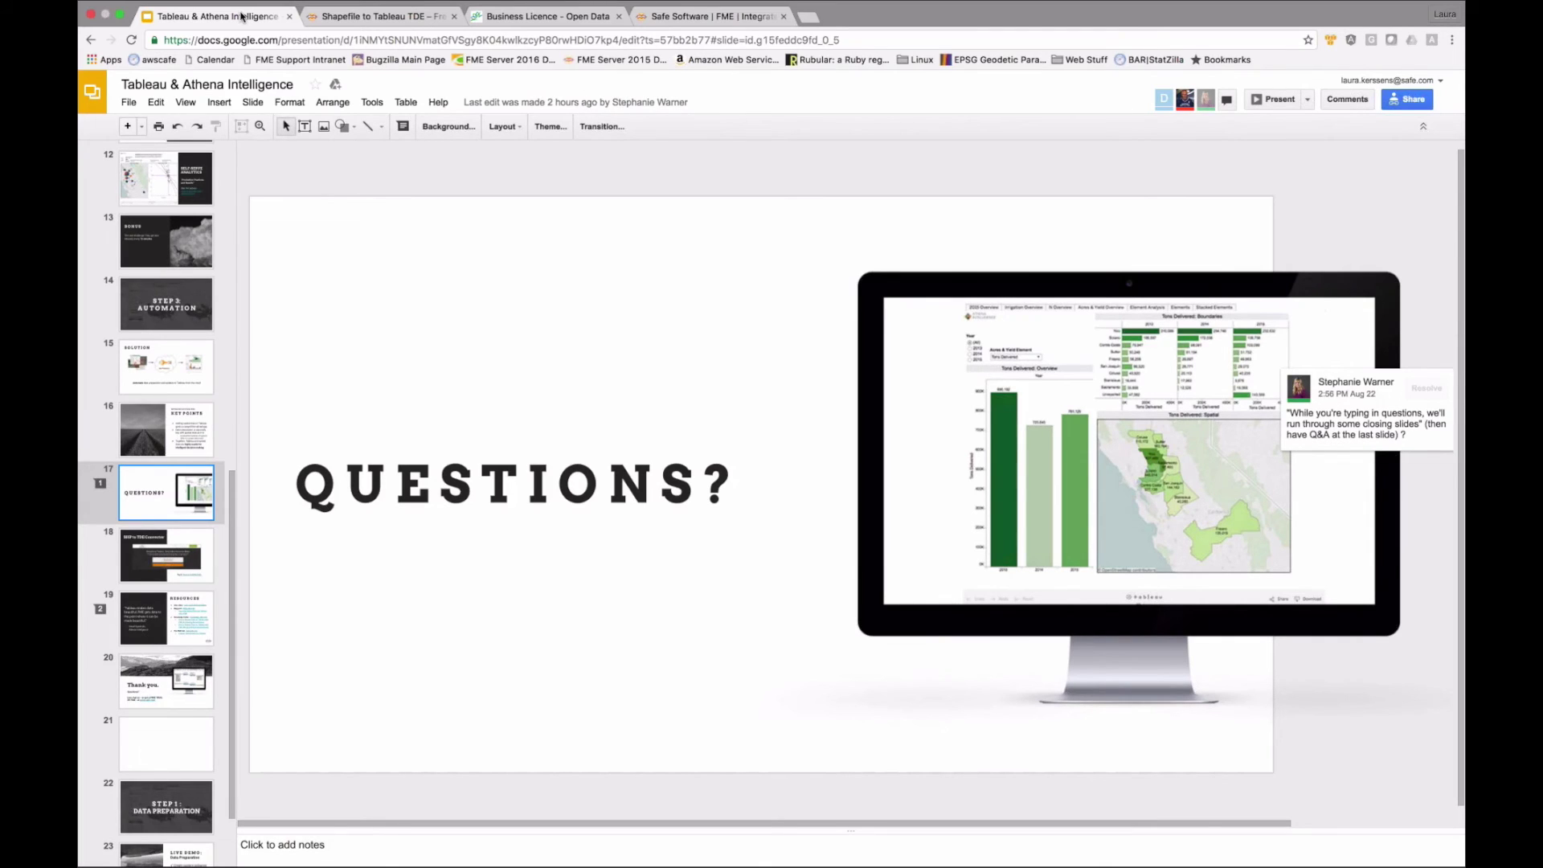
{"action": "left_click", "coordinate": [1265, 107]}
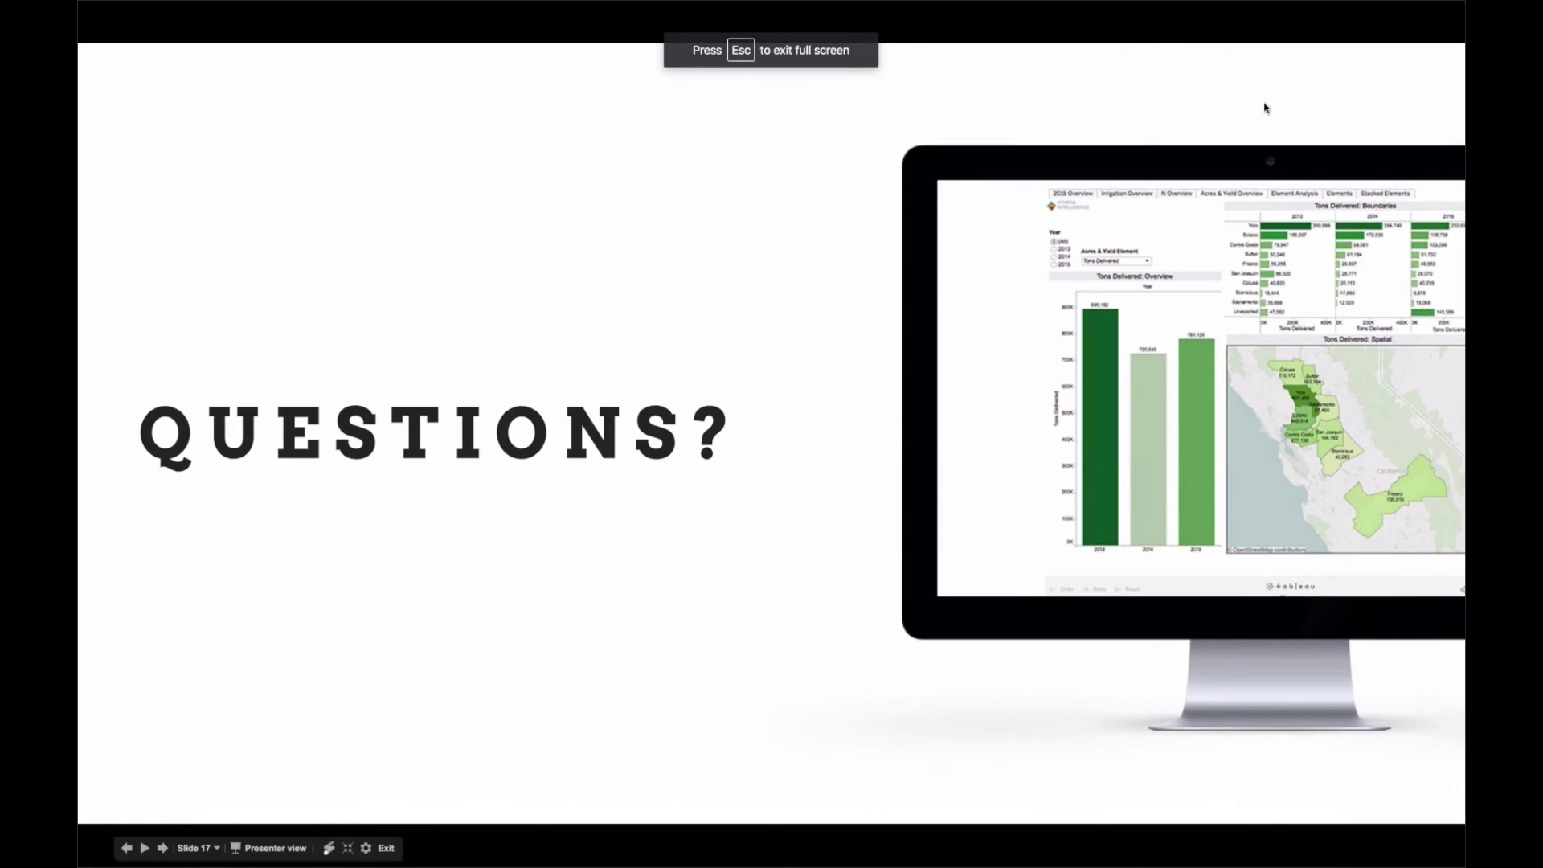